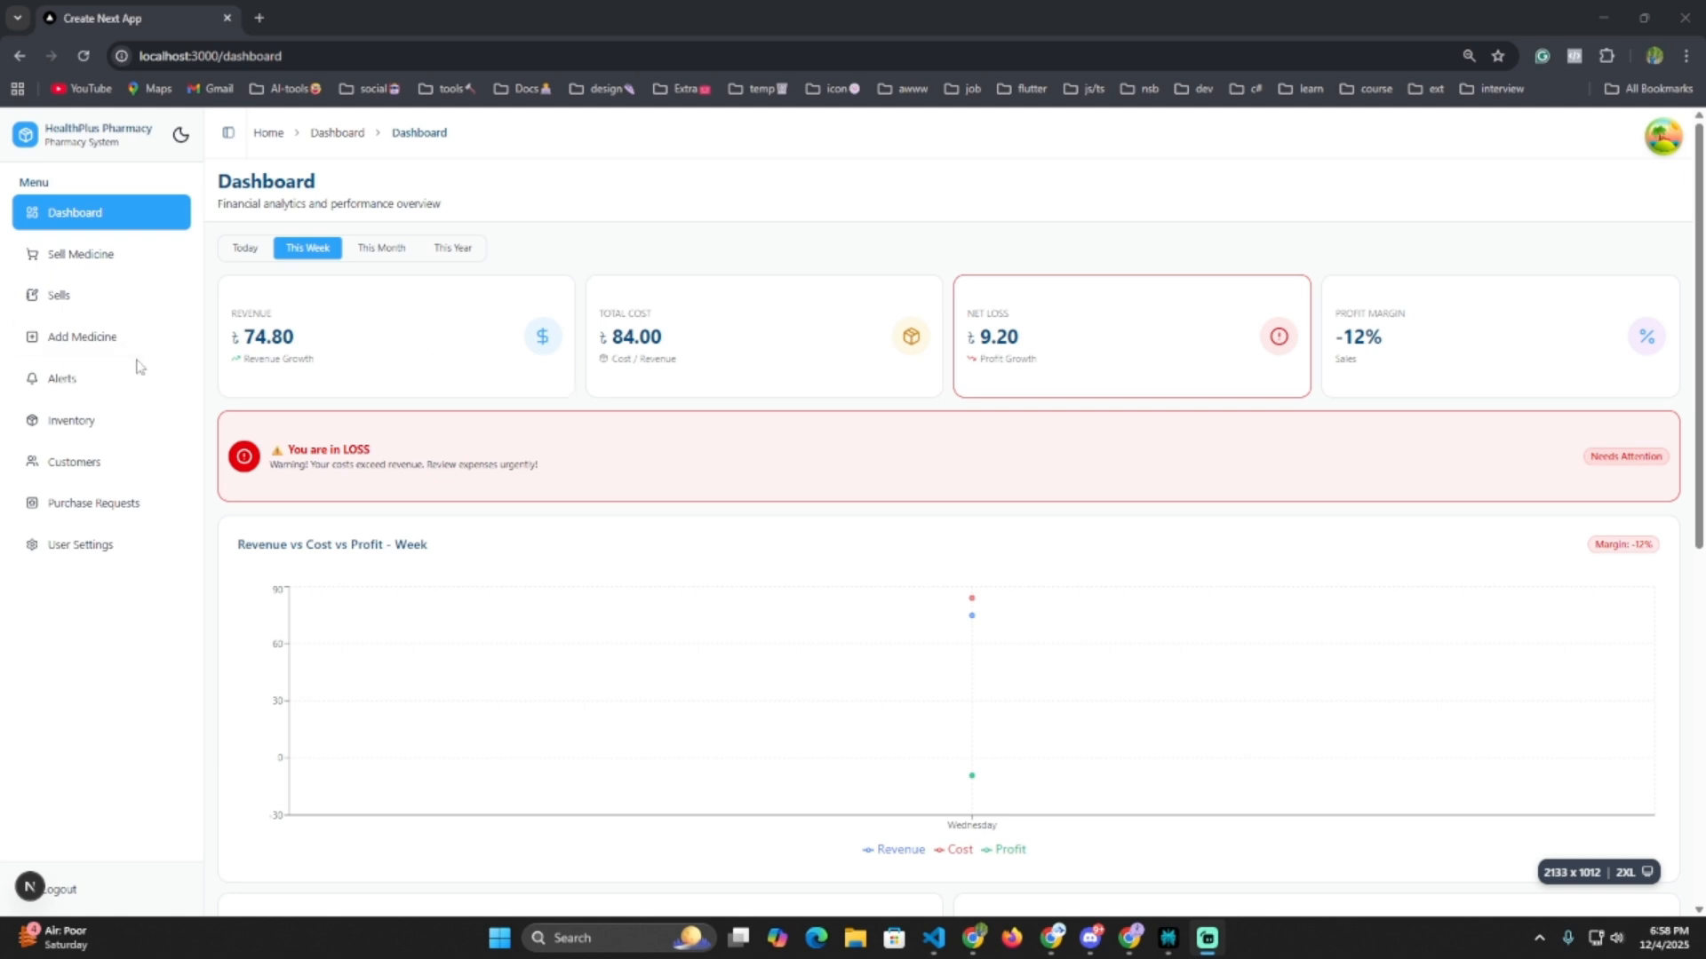
Open the Add Medicine form and its Medicine Name dropdown list.
left_click(90, 346)
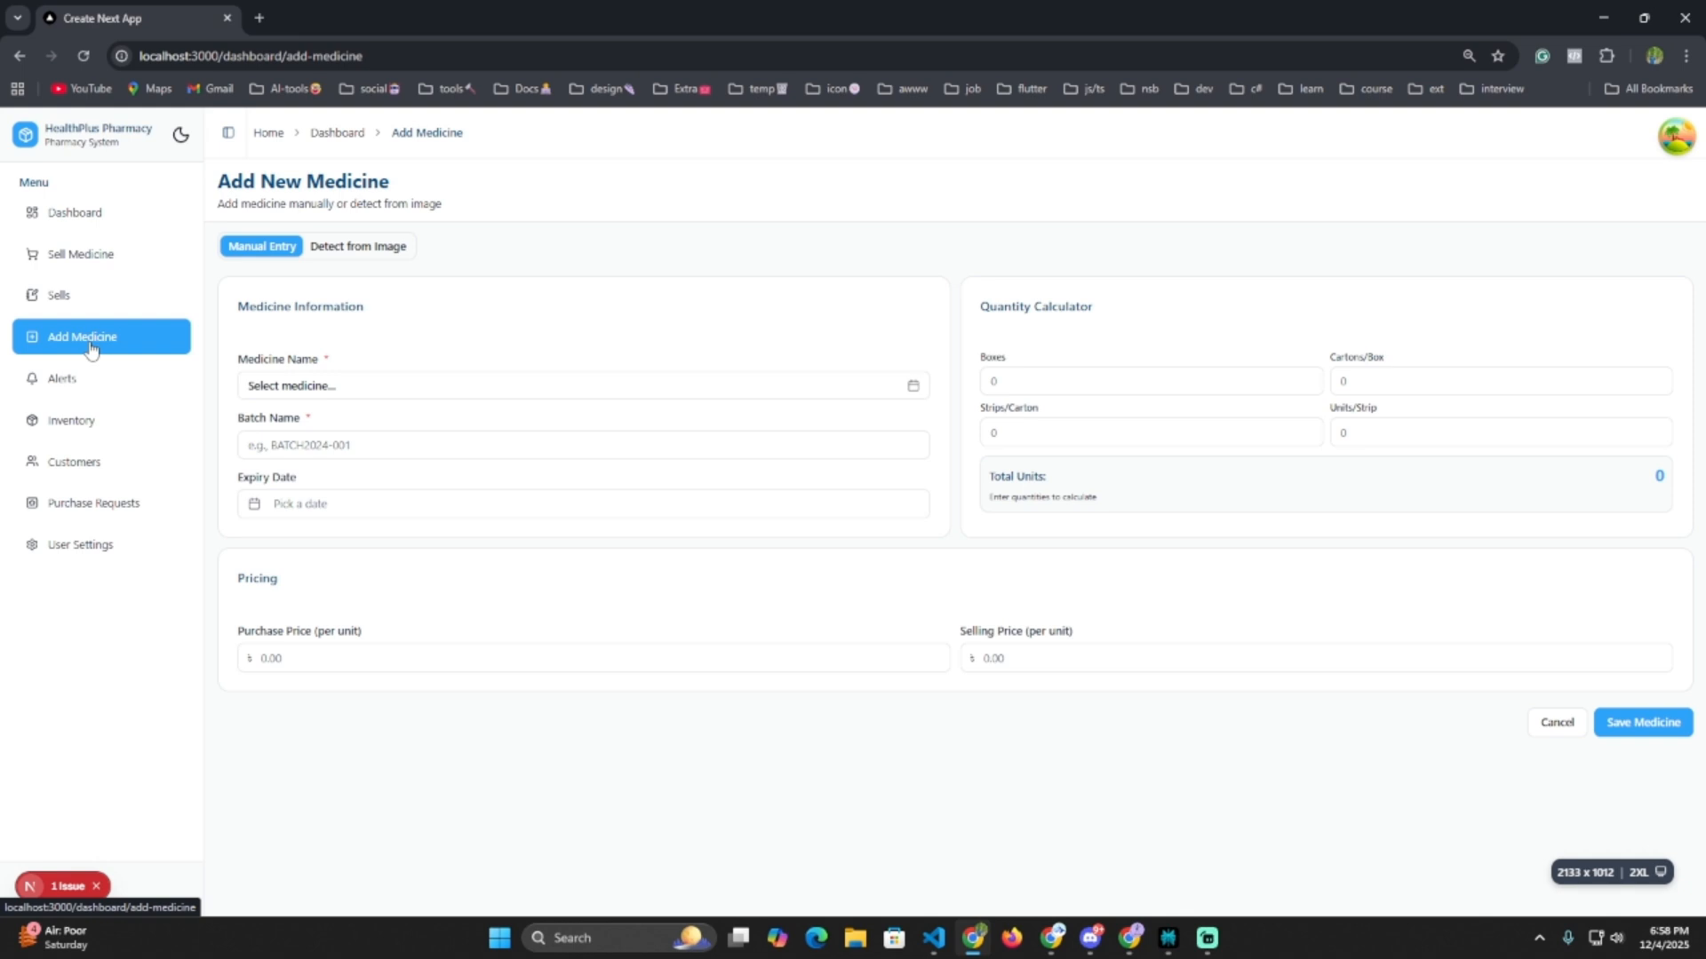
left_click(348, 383)
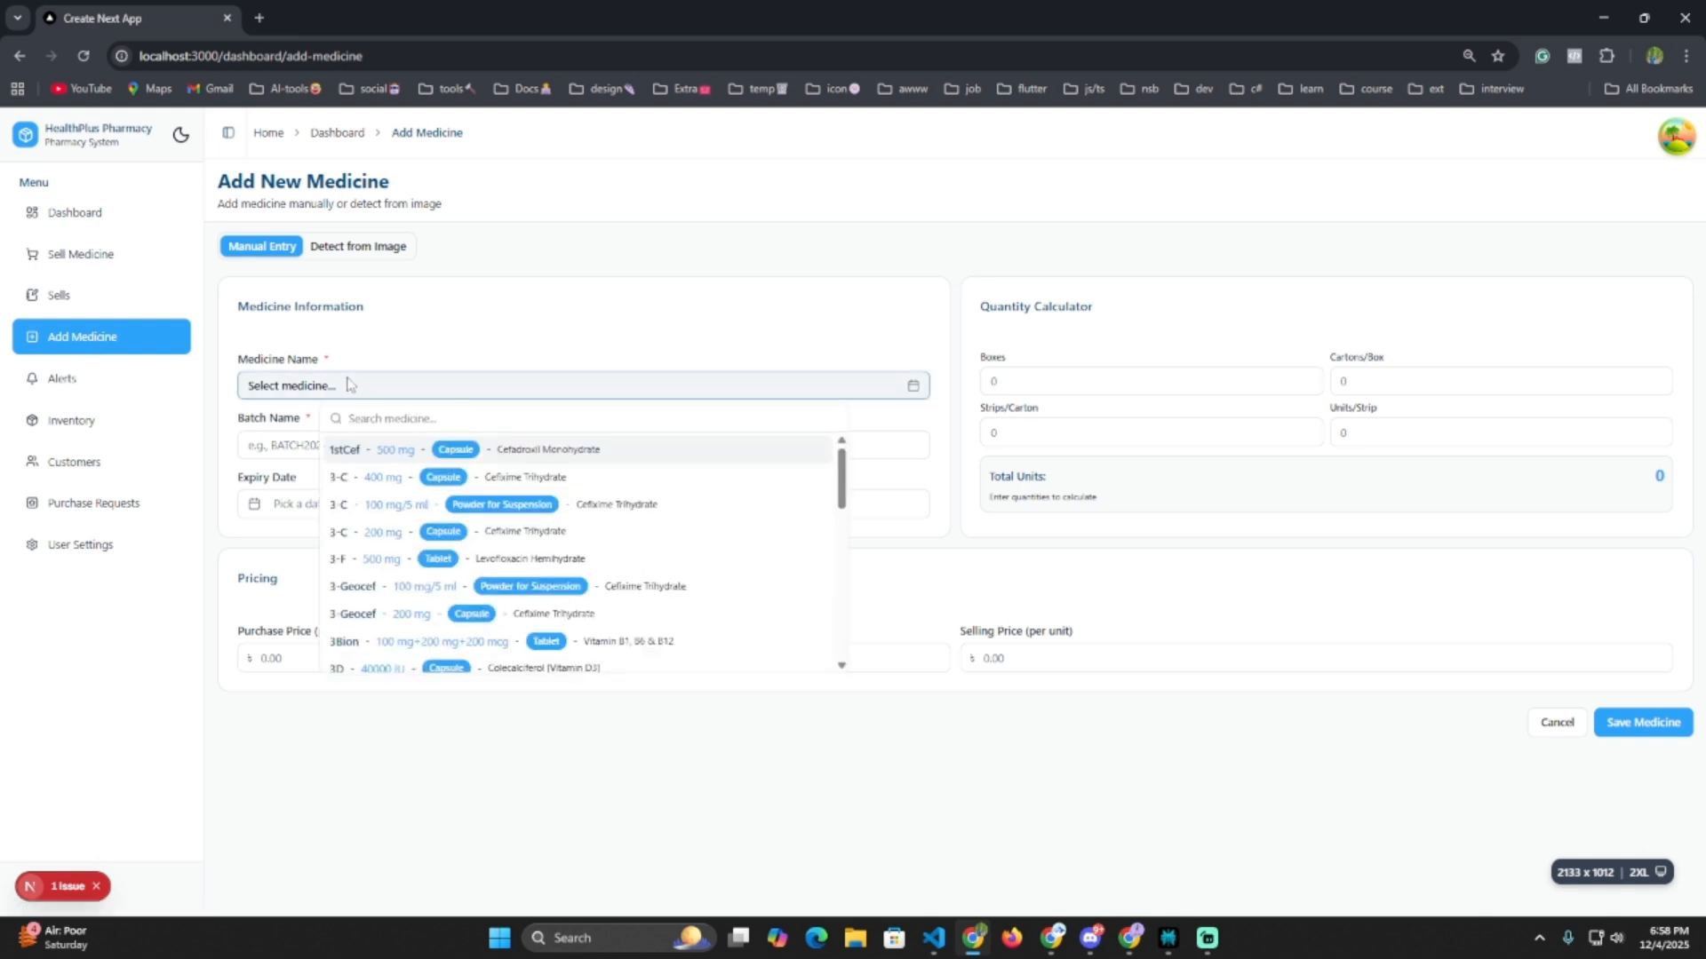
left_click(101, 889)
left_click(97, 888)
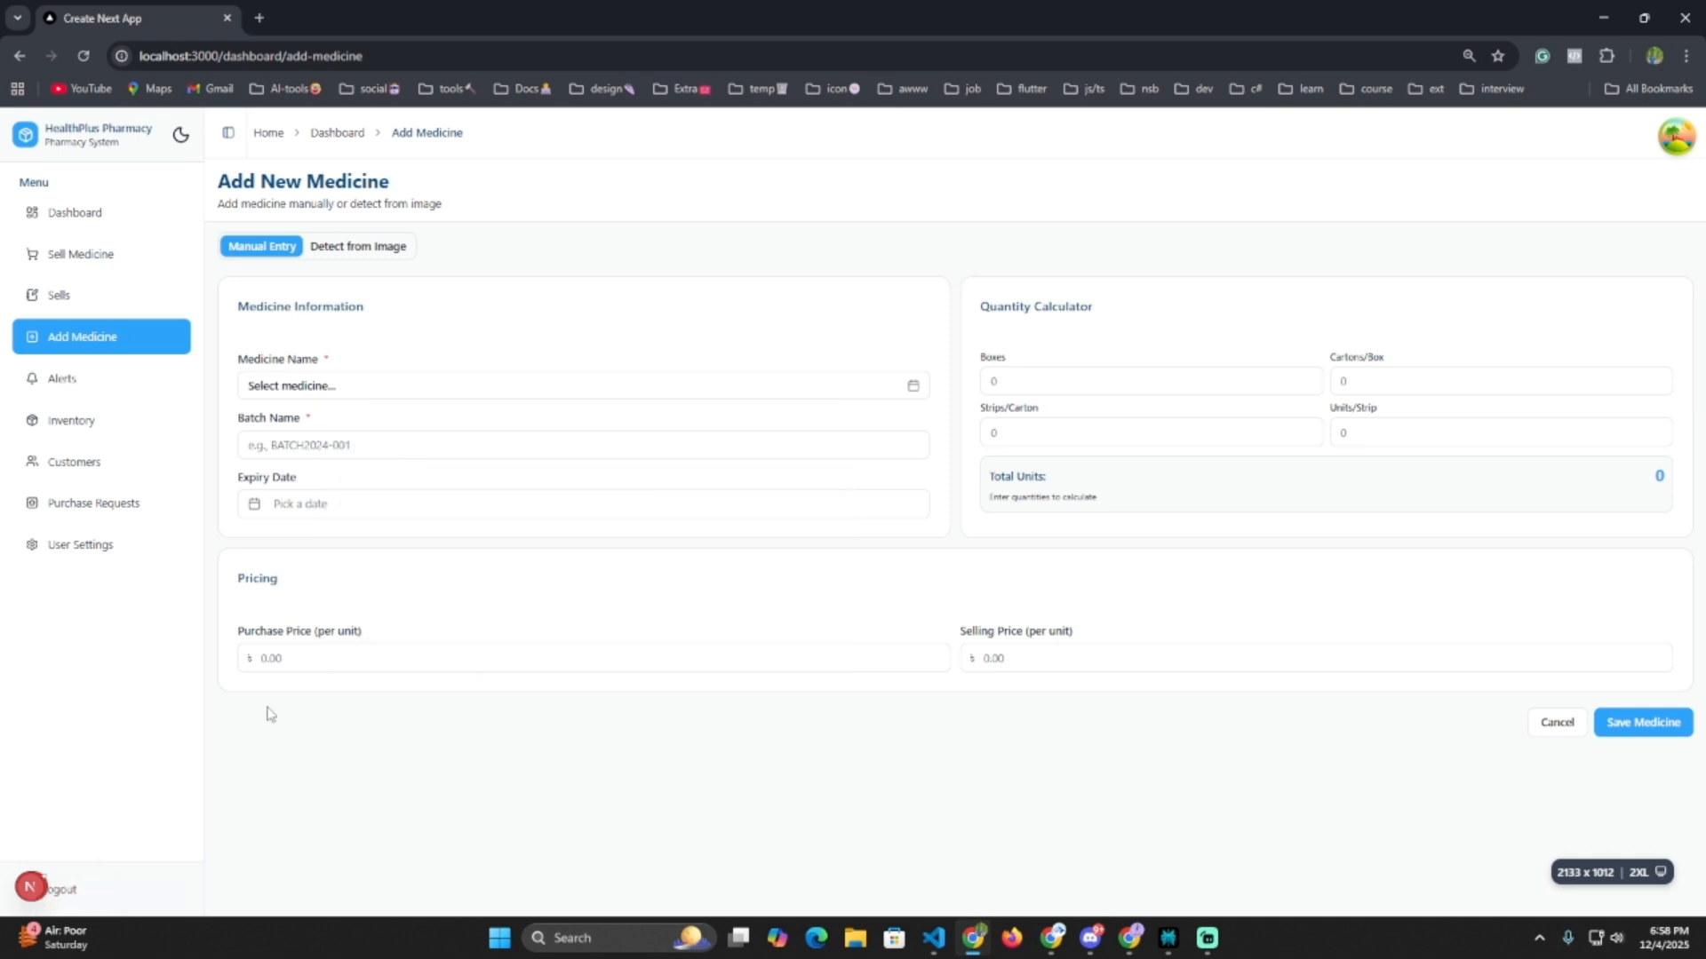
left_click(481, 391)
Browse the medicine catalog and search it for 'tuspel'.
scroll(408, 631, "down", 1)
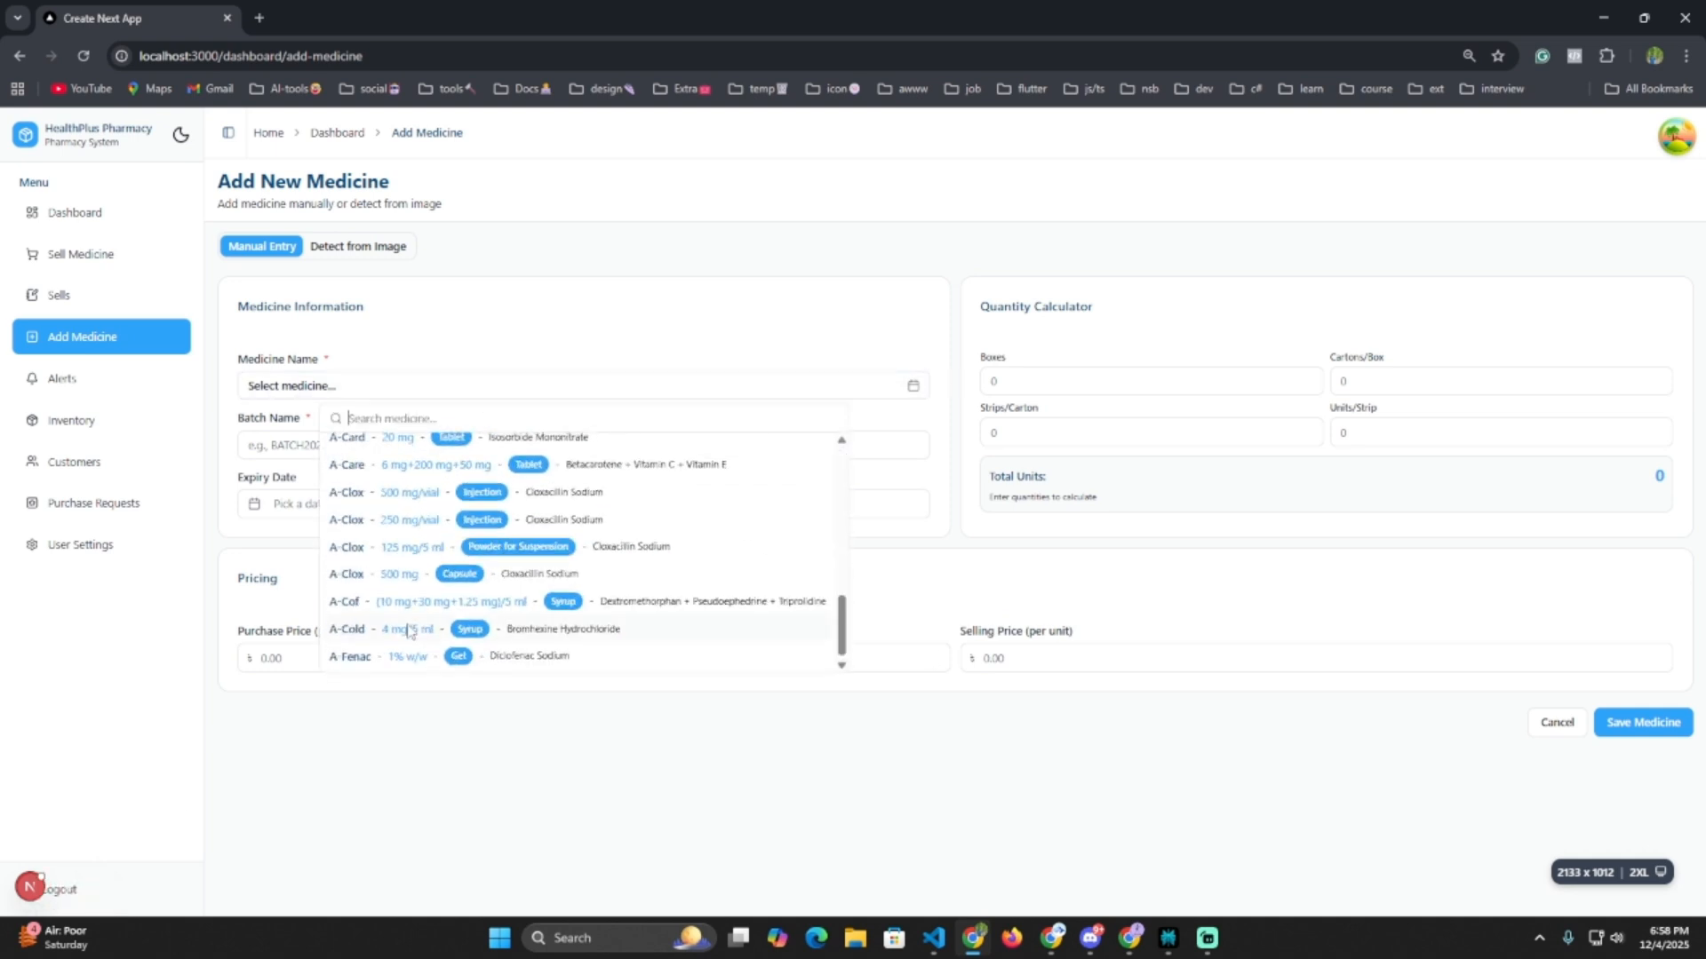
scroll(407, 631, "up", 1)
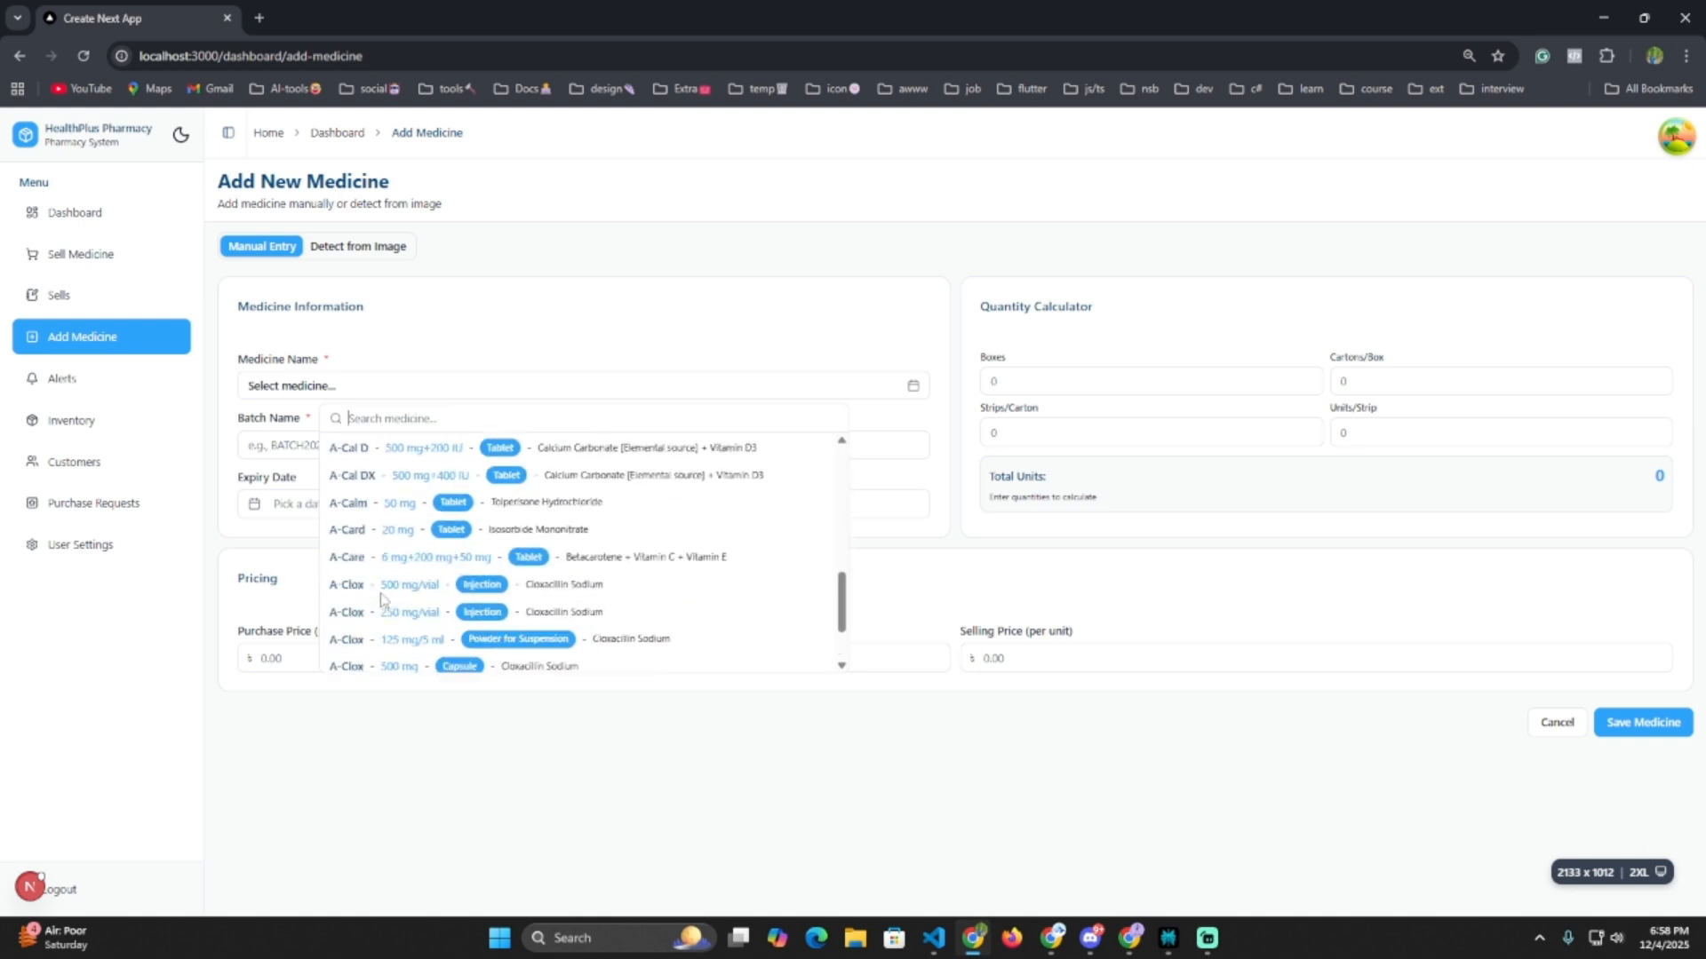
scroll(382, 600, "down", 1)
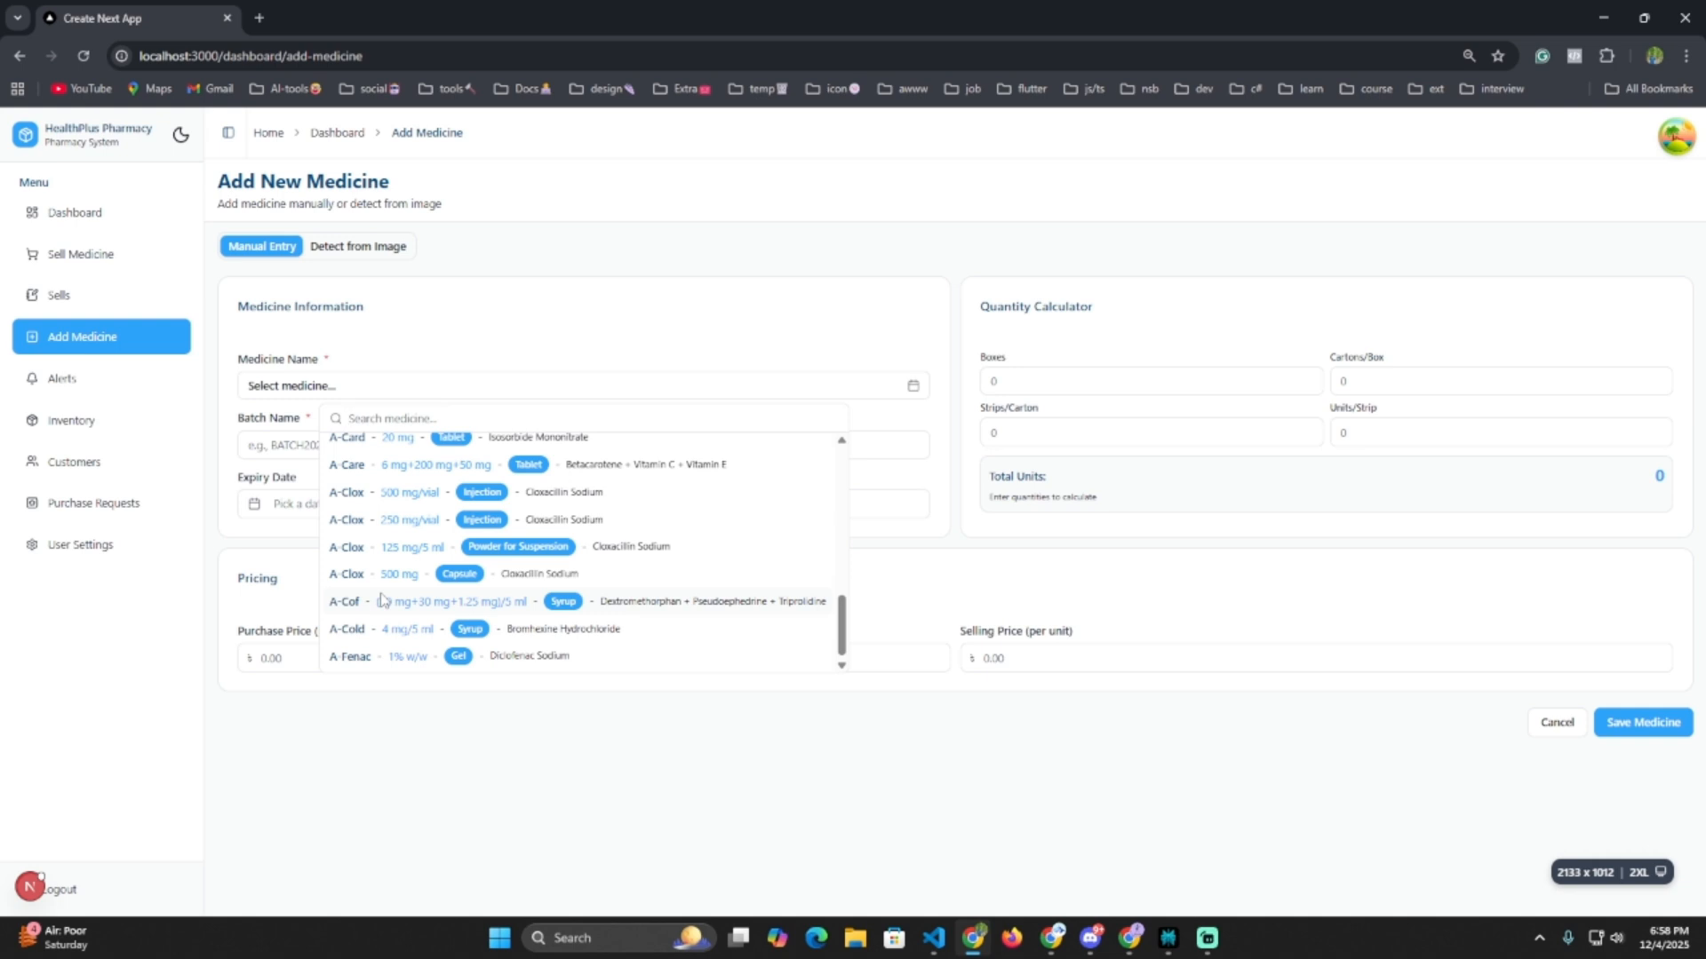
scroll(382, 599, "up", 10)
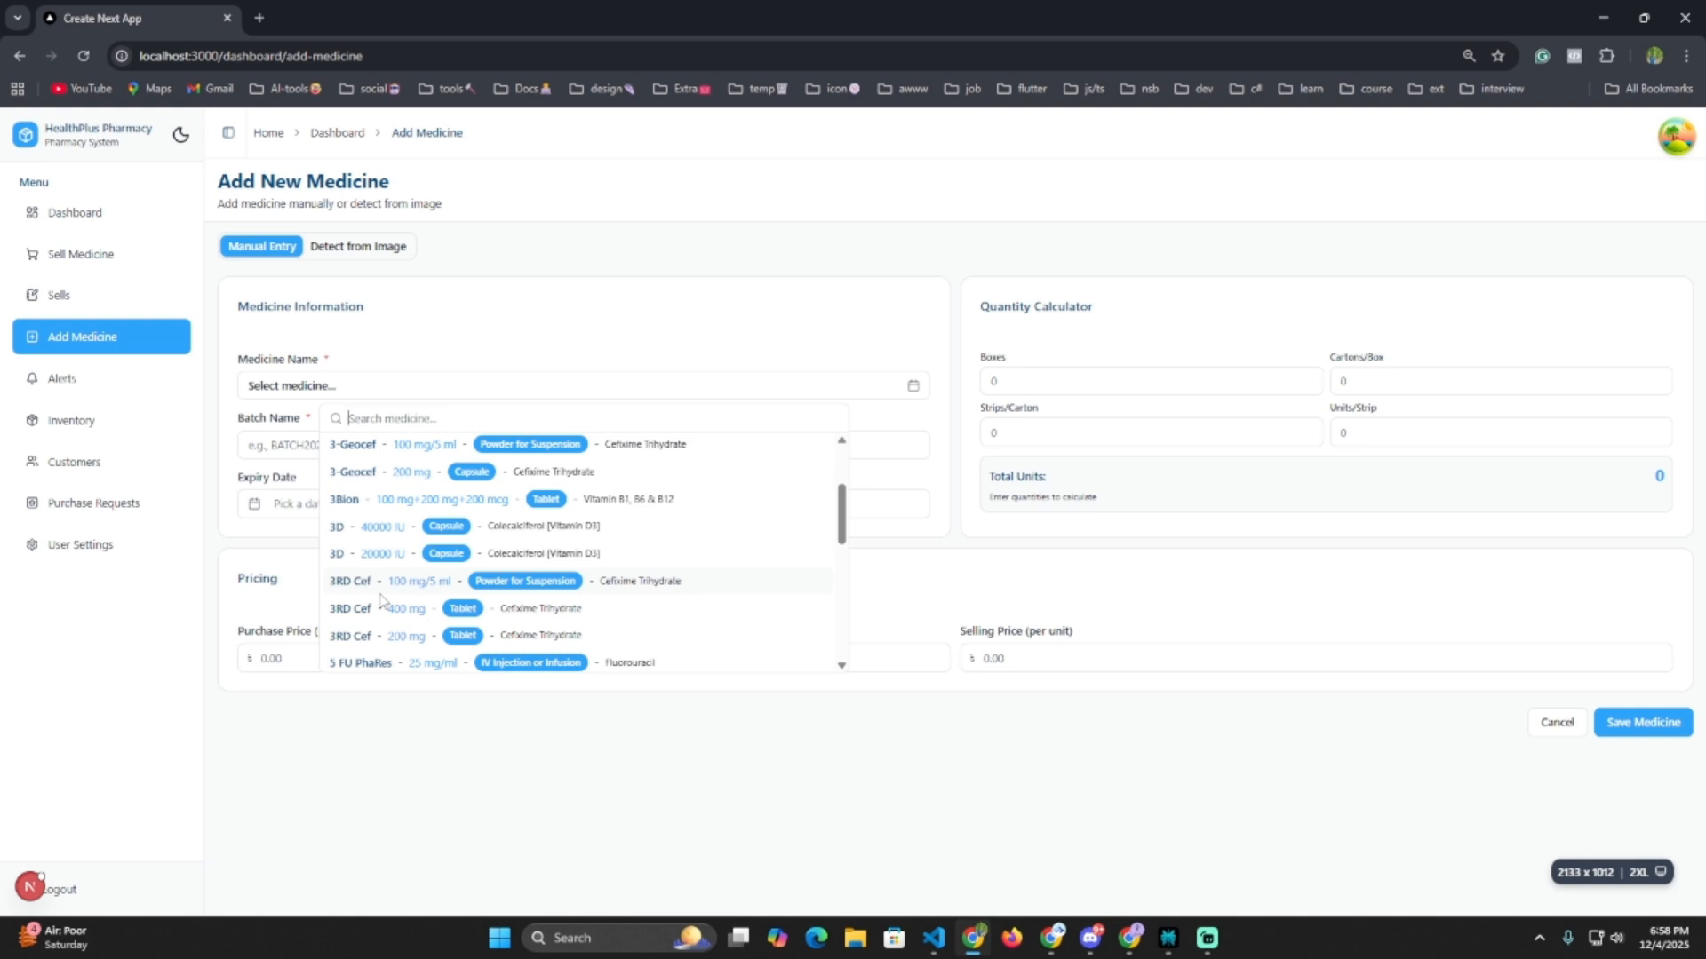
scroll(381, 600, "down", 10)
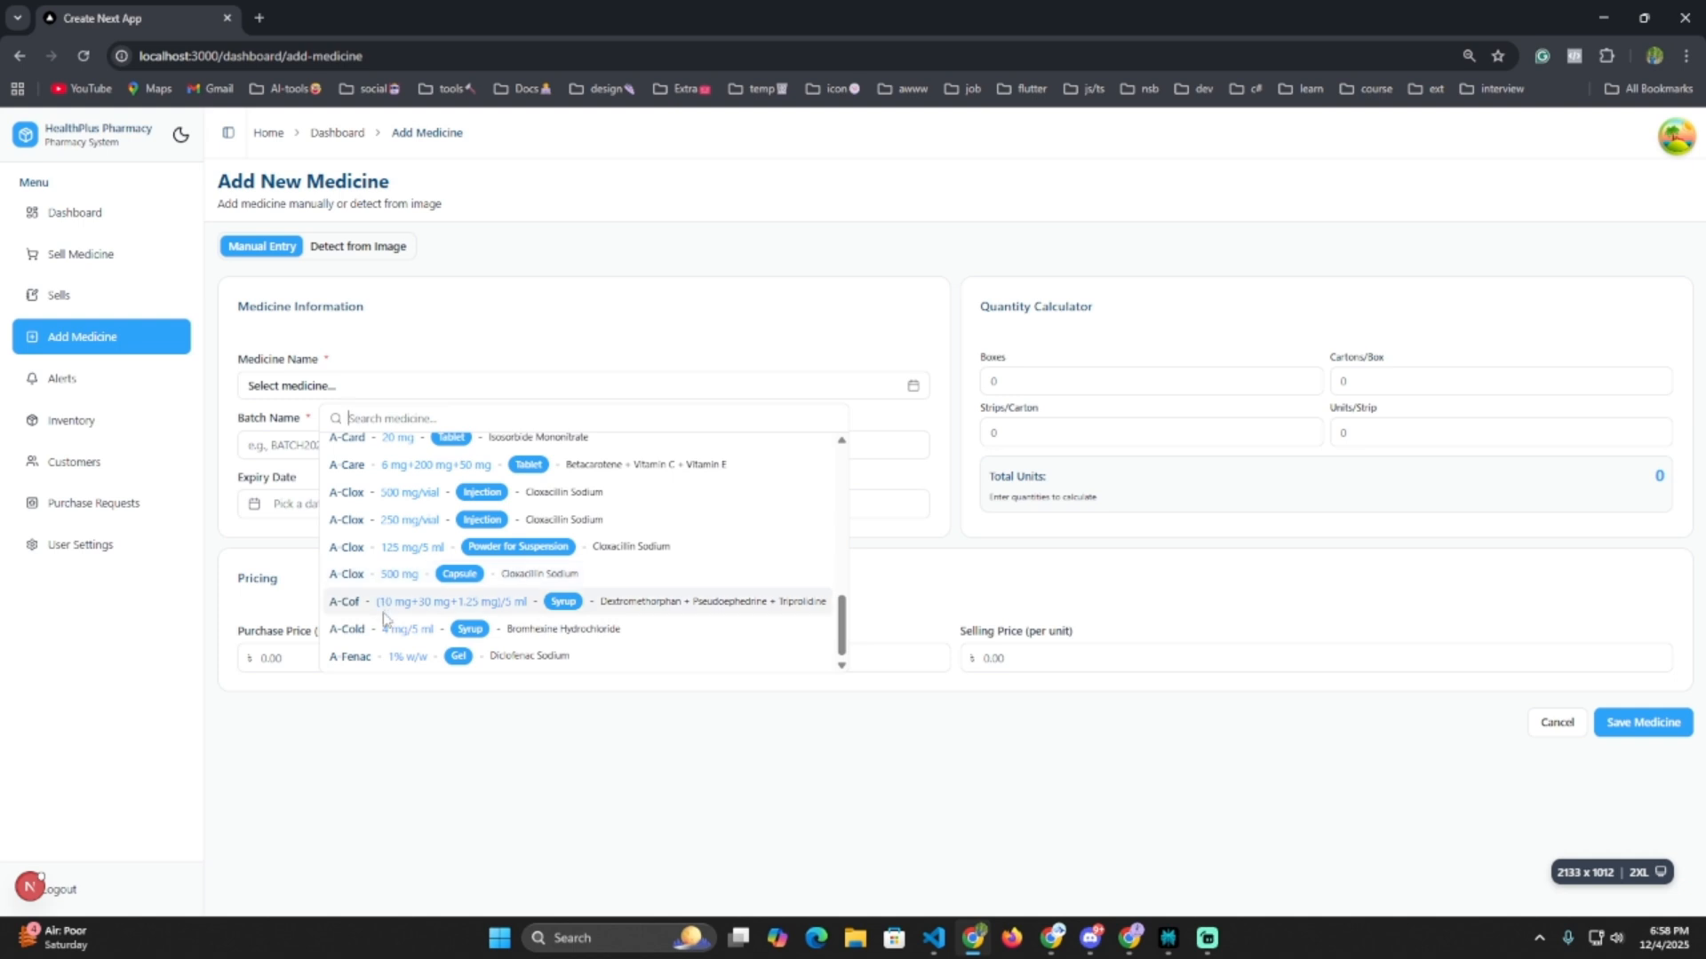
type("tu")
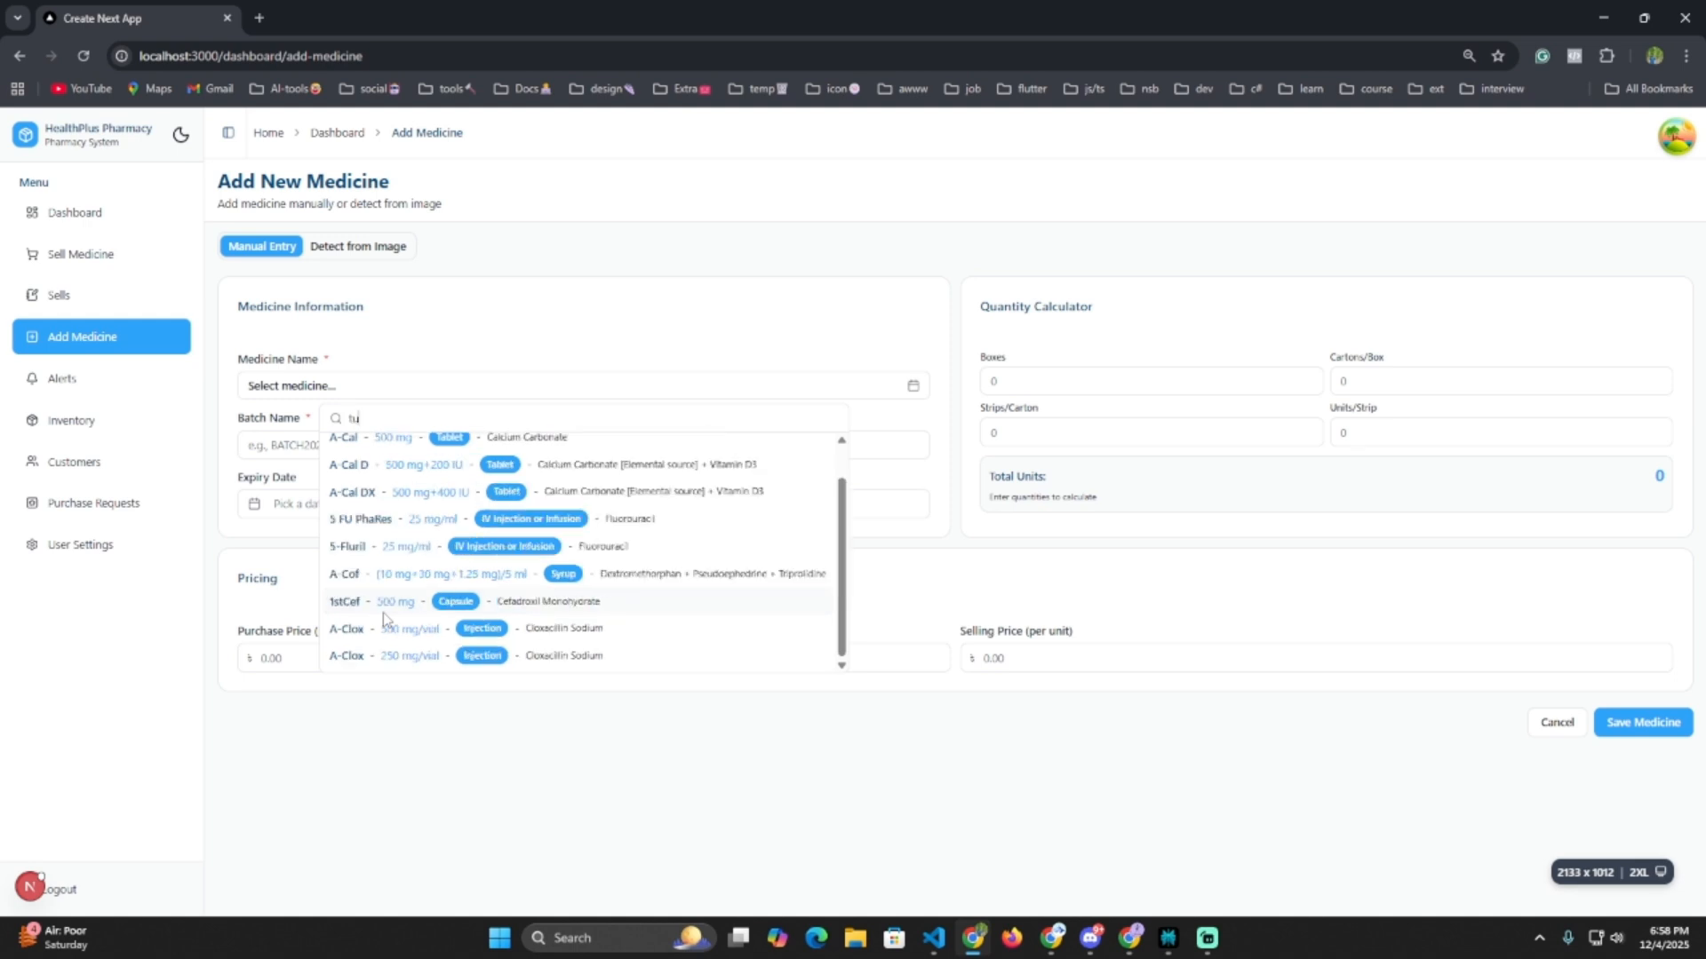
type("spel")
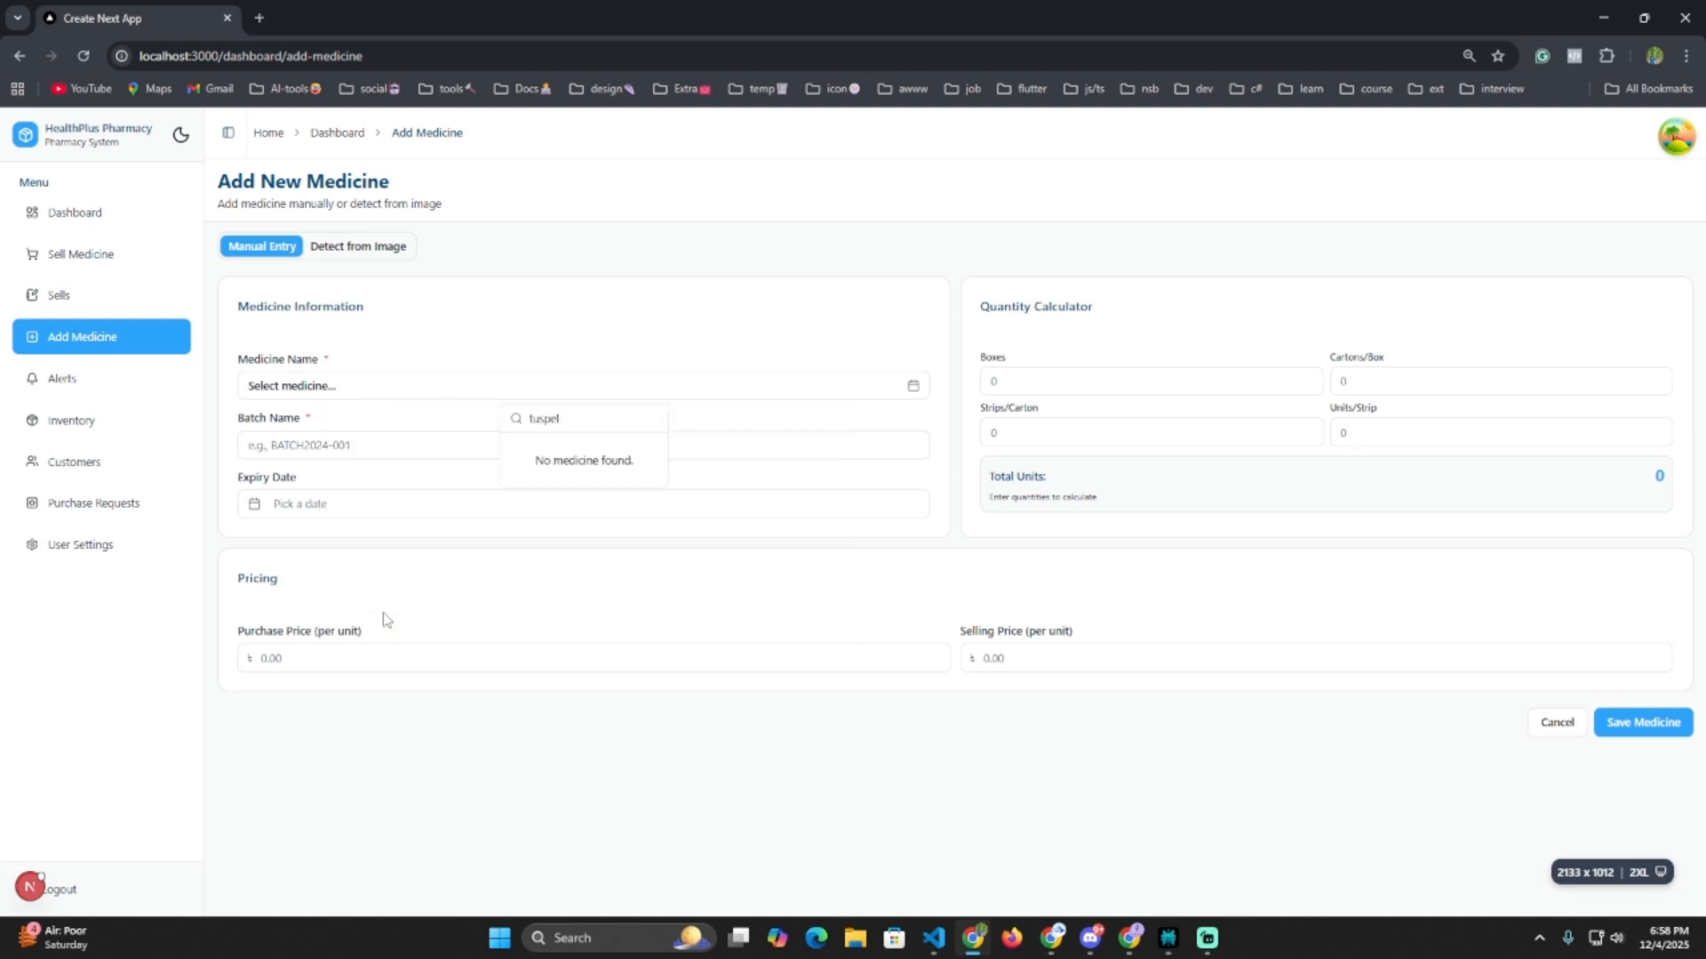
Choose Tuspel with batch b-94445, expiring March 27, 2026.
left_click(447, 453)
left_click(435, 448)
type("b-")
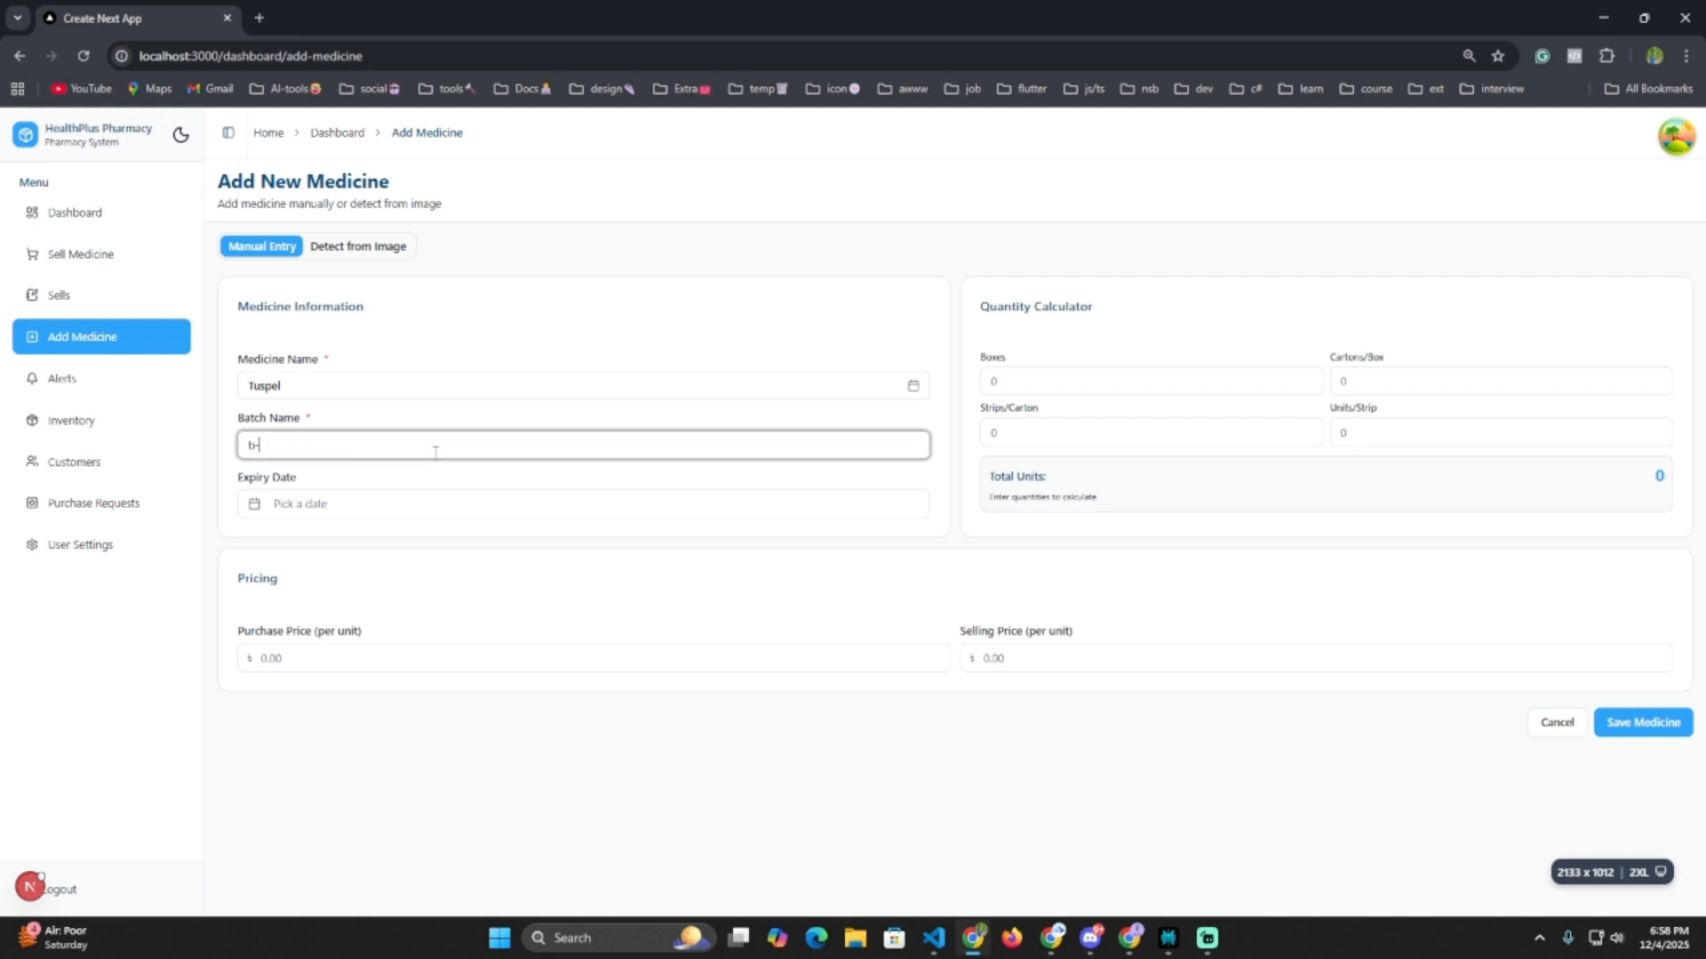
type("94445")
left_click(418, 508)
left_click(660, 545)
left_click(660, 545)
left_click(660, 544)
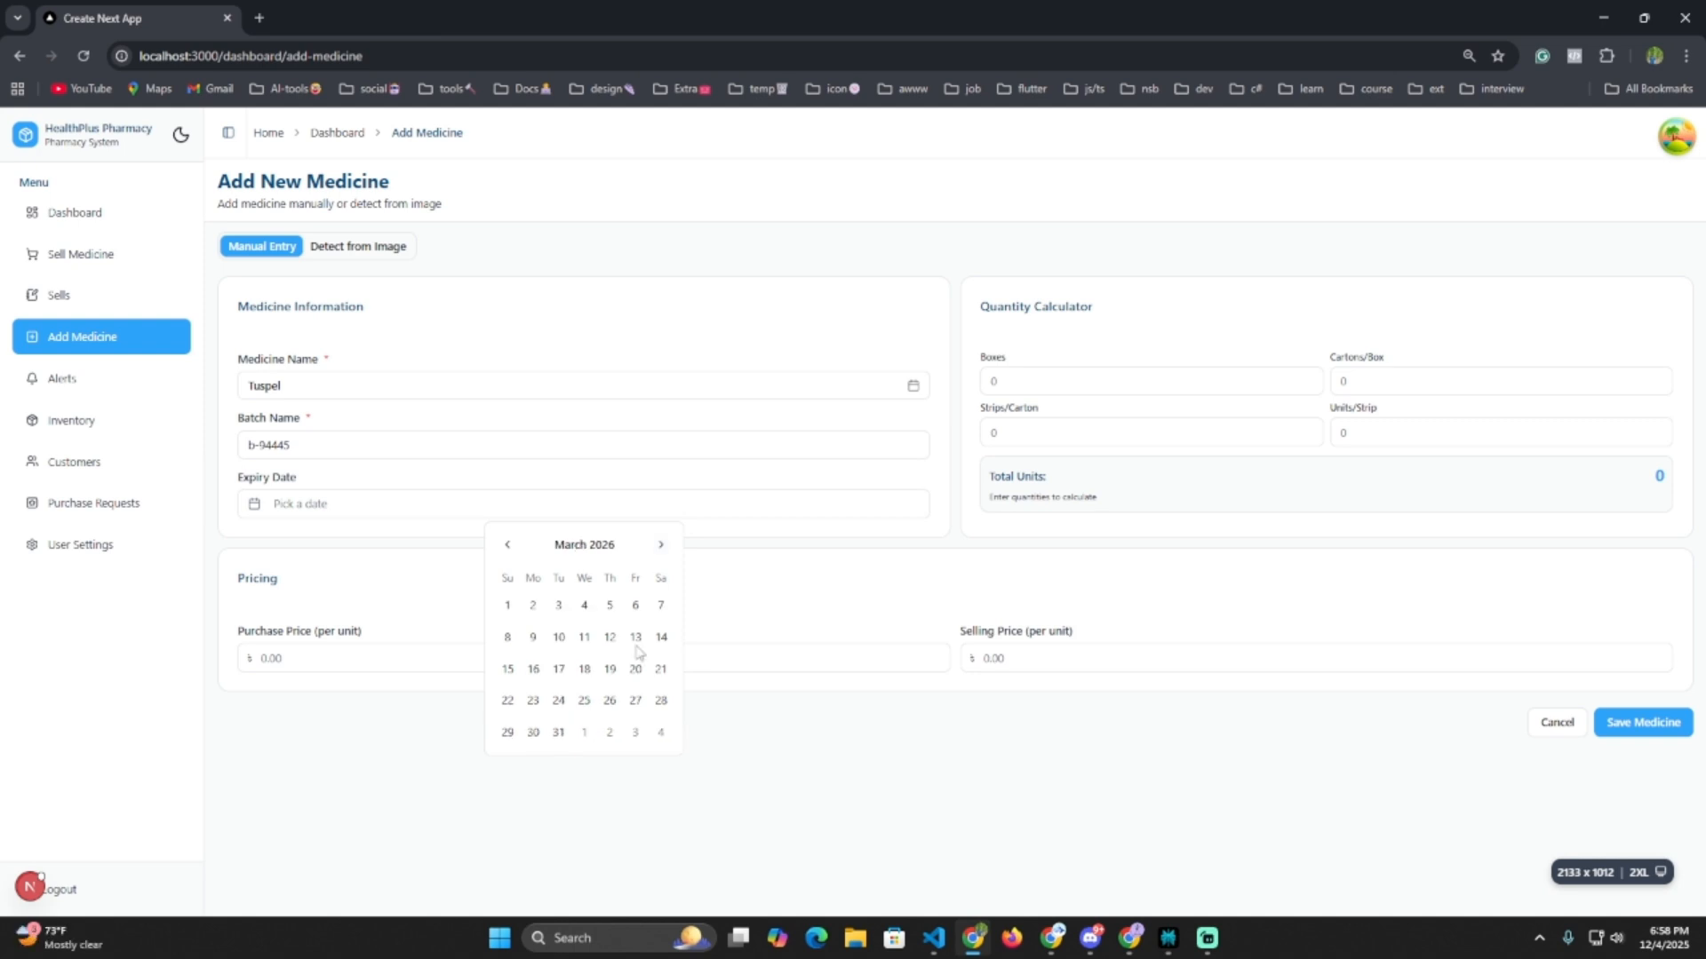
left_click(635, 702)
Set the quantity to 1 carton, 4 strips per carton and 2 units per strip.
left_click(1081, 381)
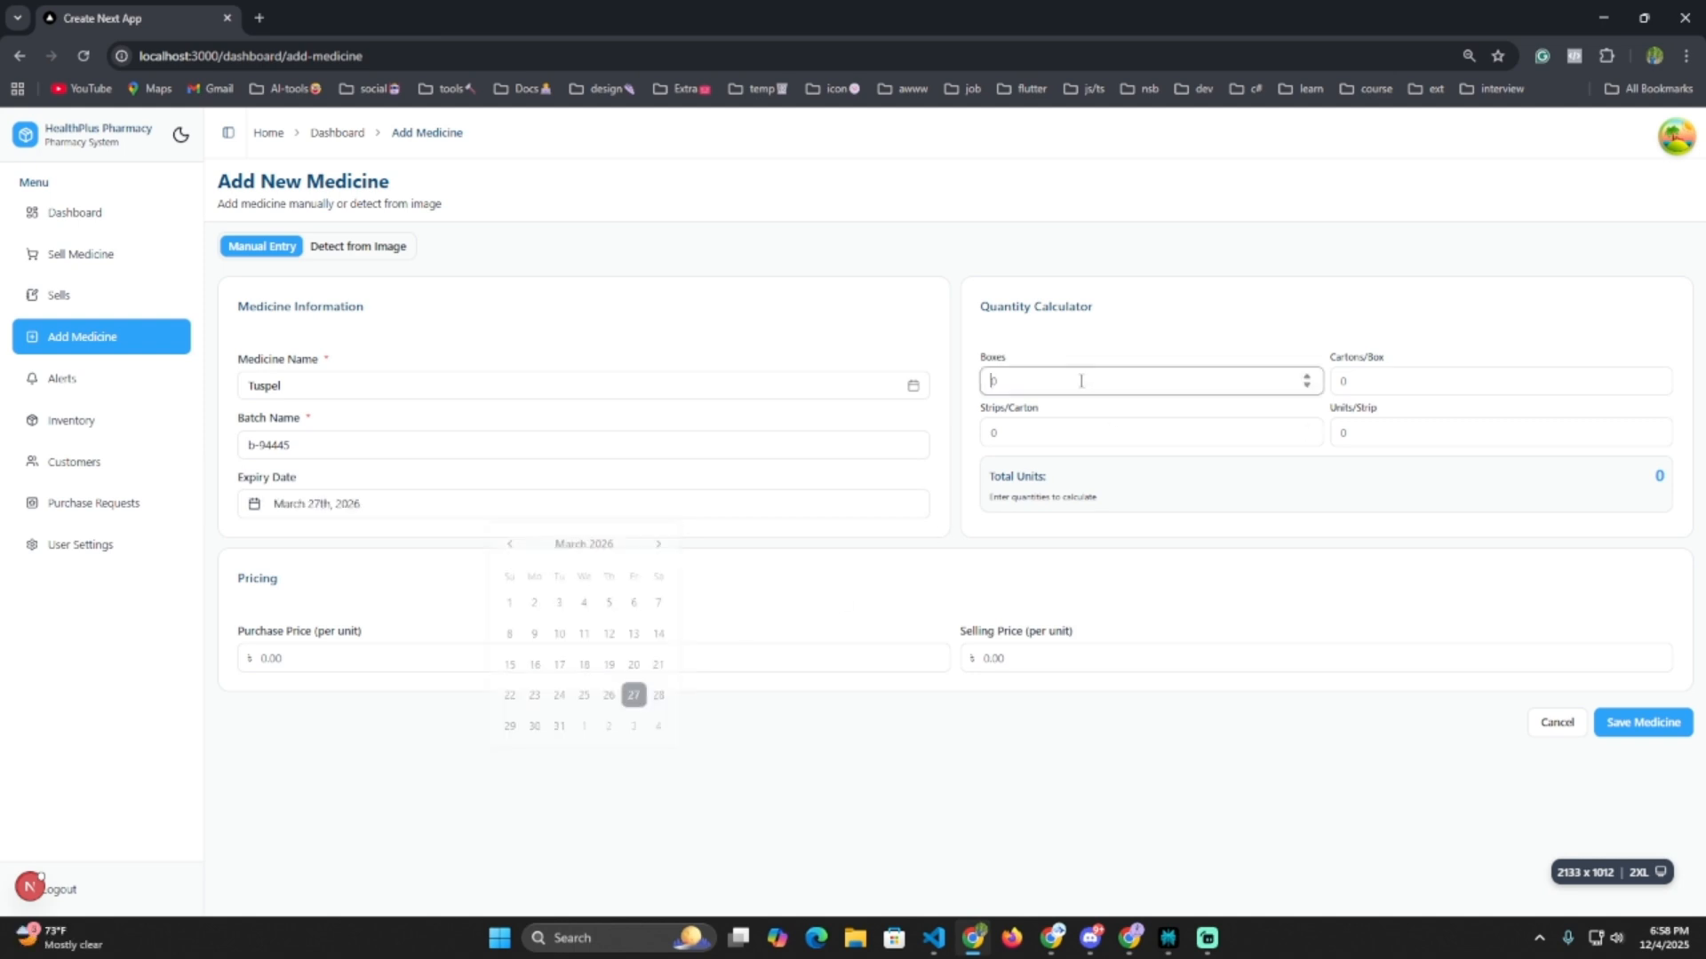
left_click(1364, 382)
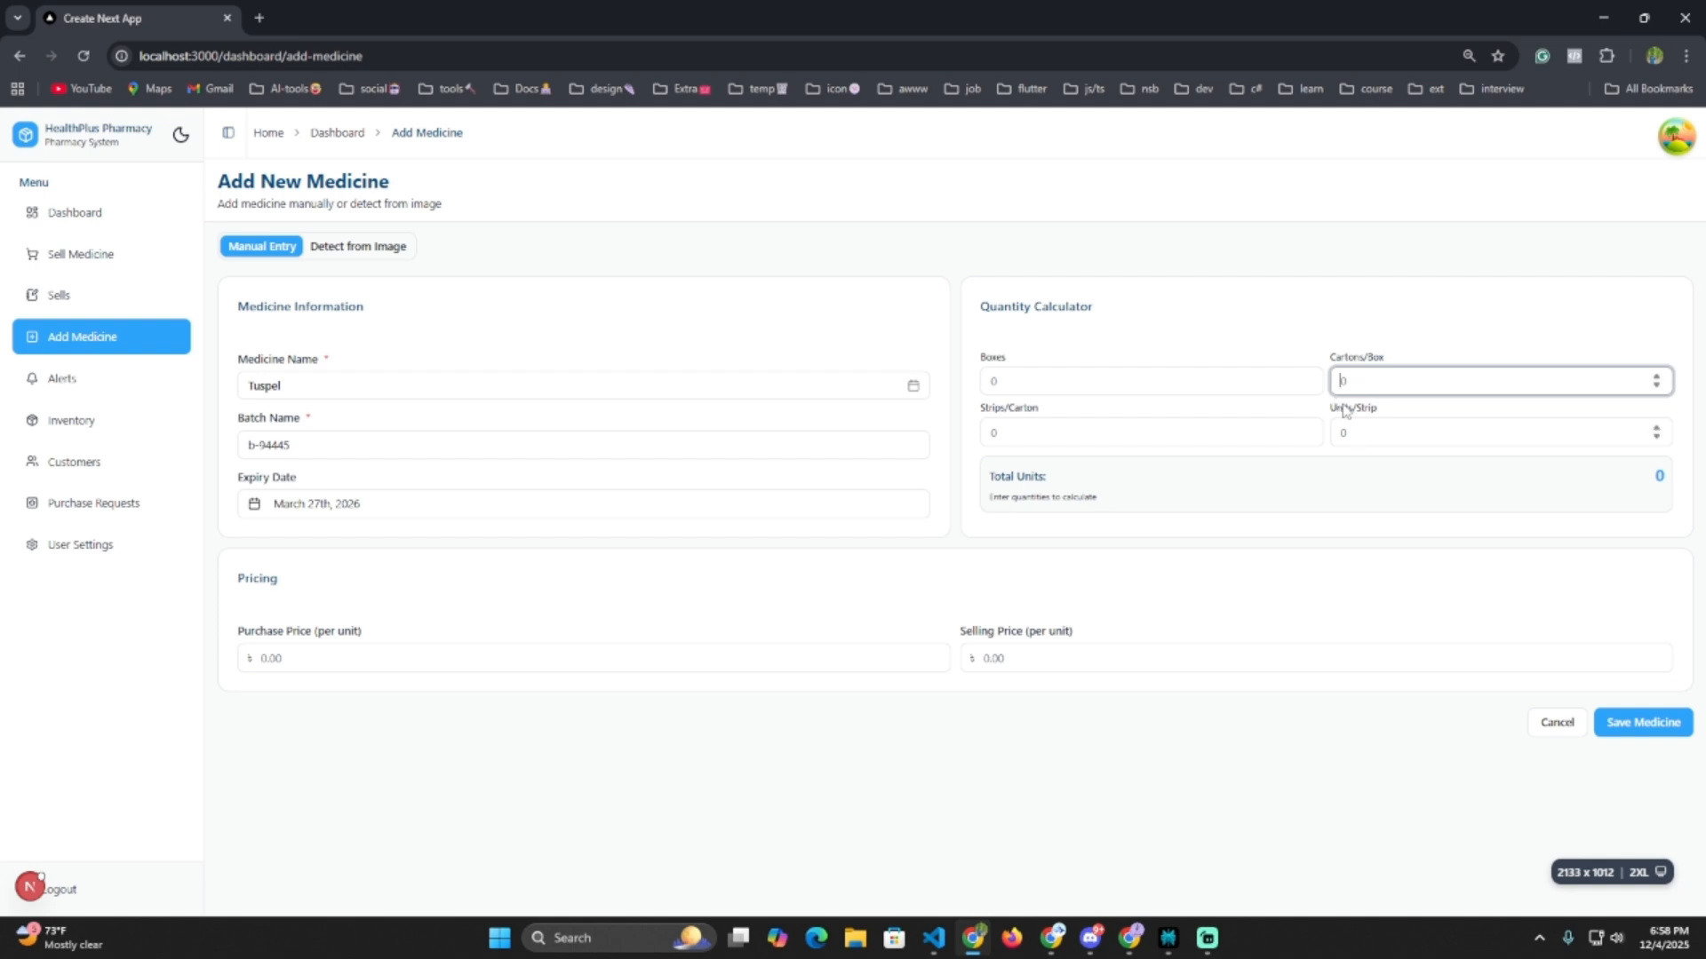
type("1")
left_click(1125, 434)
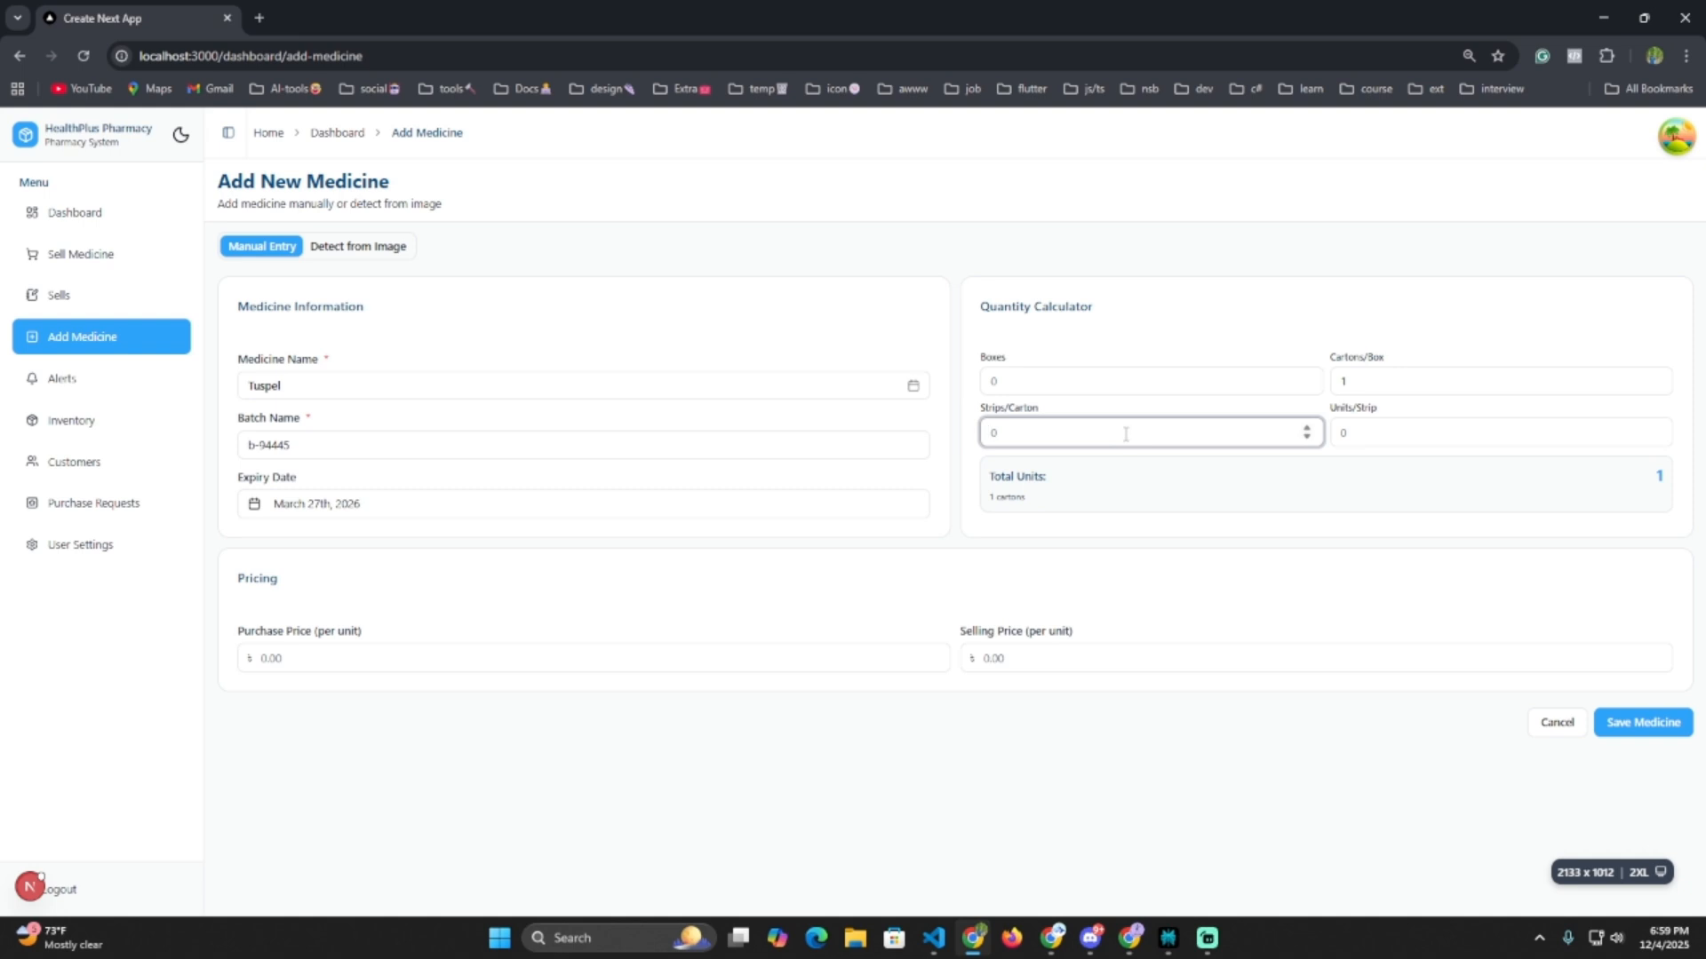
type("4")
left_click(1411, 439)
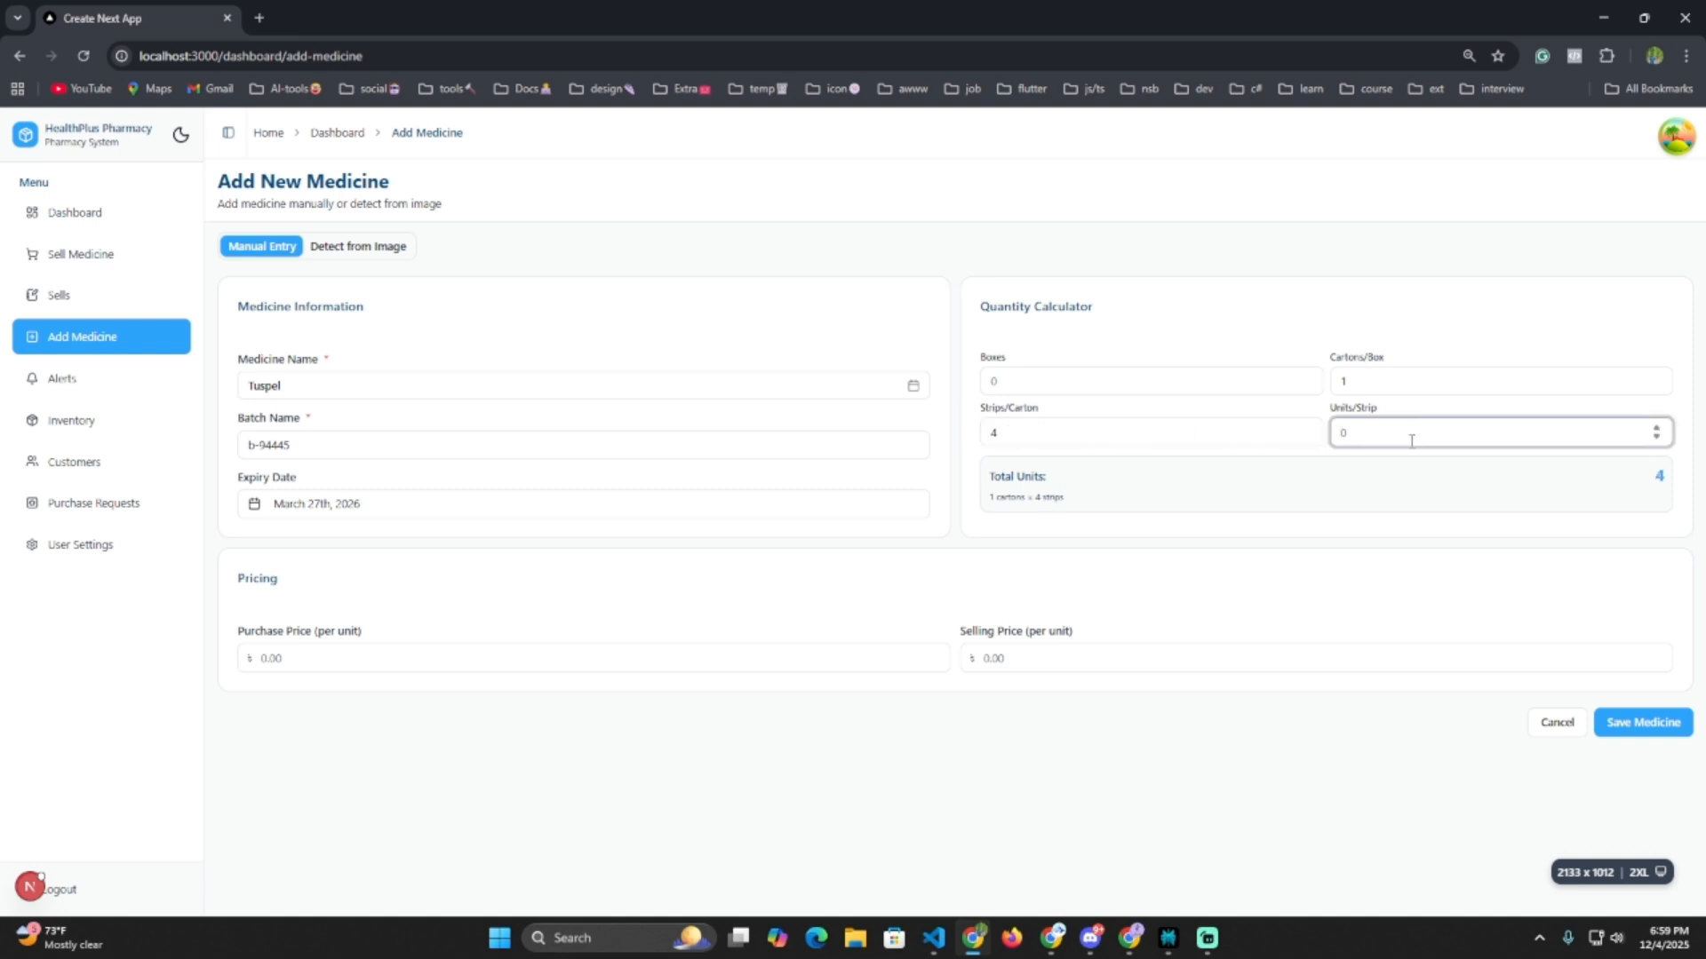
type("1")
key("BackSpace")
type("2")
double_click(1659, 476)
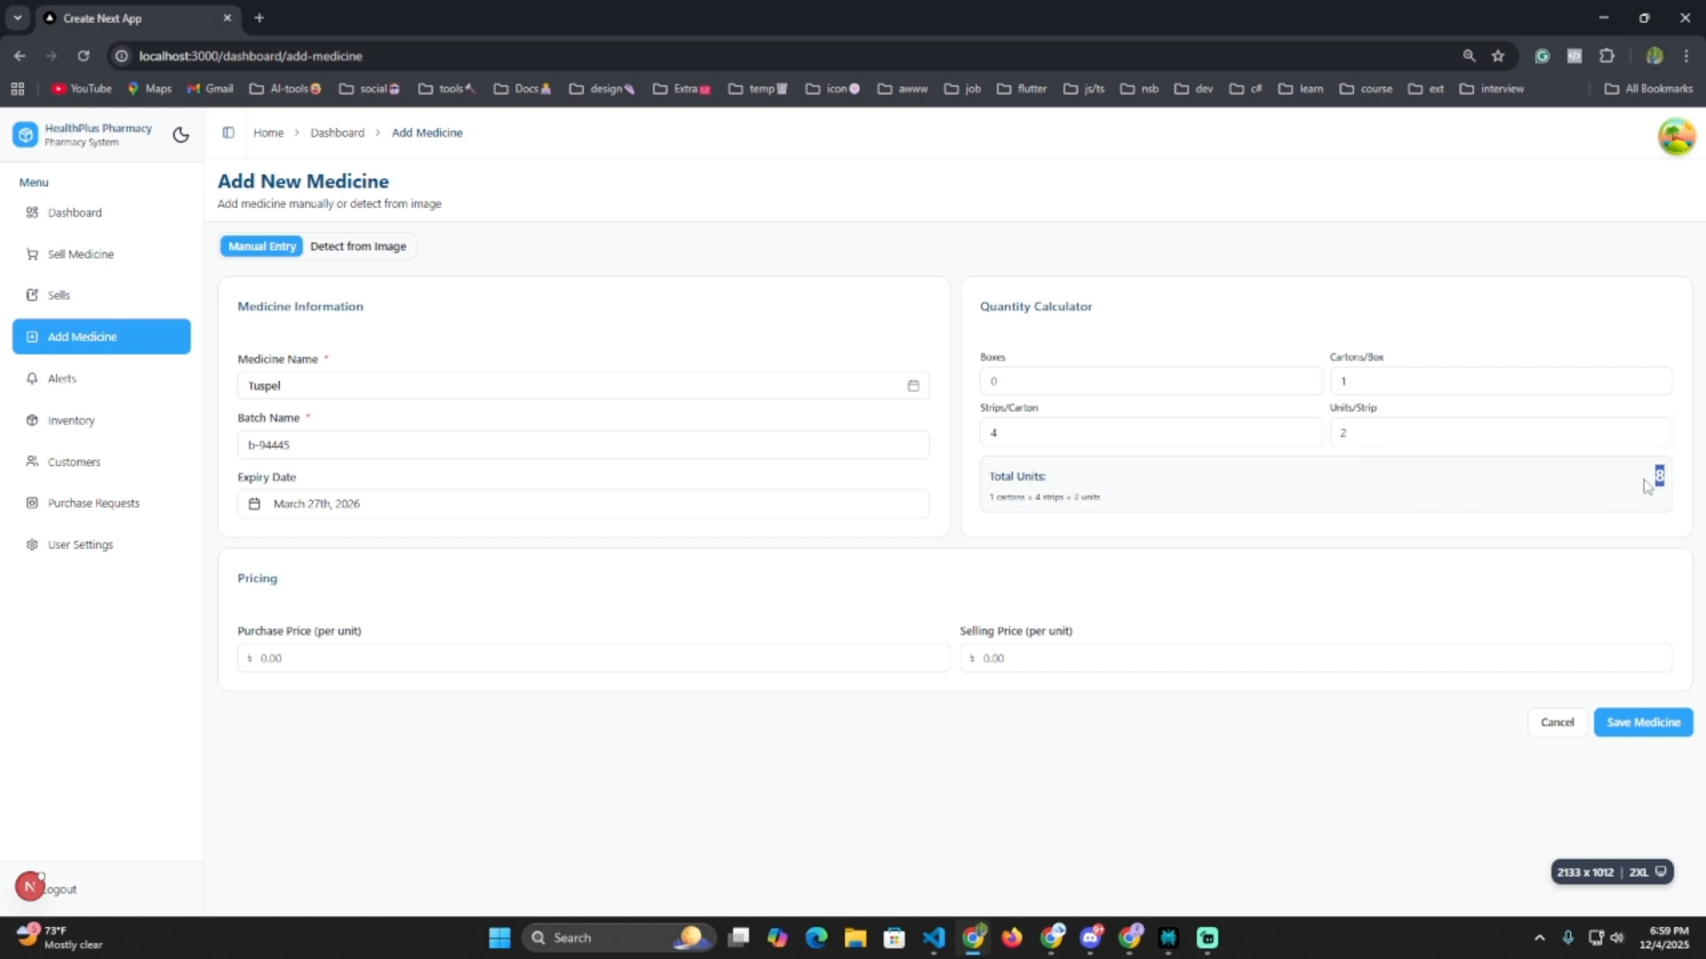
Enter purchase price 70 and selling price 85, then save the batch.
left_click(338, 656)
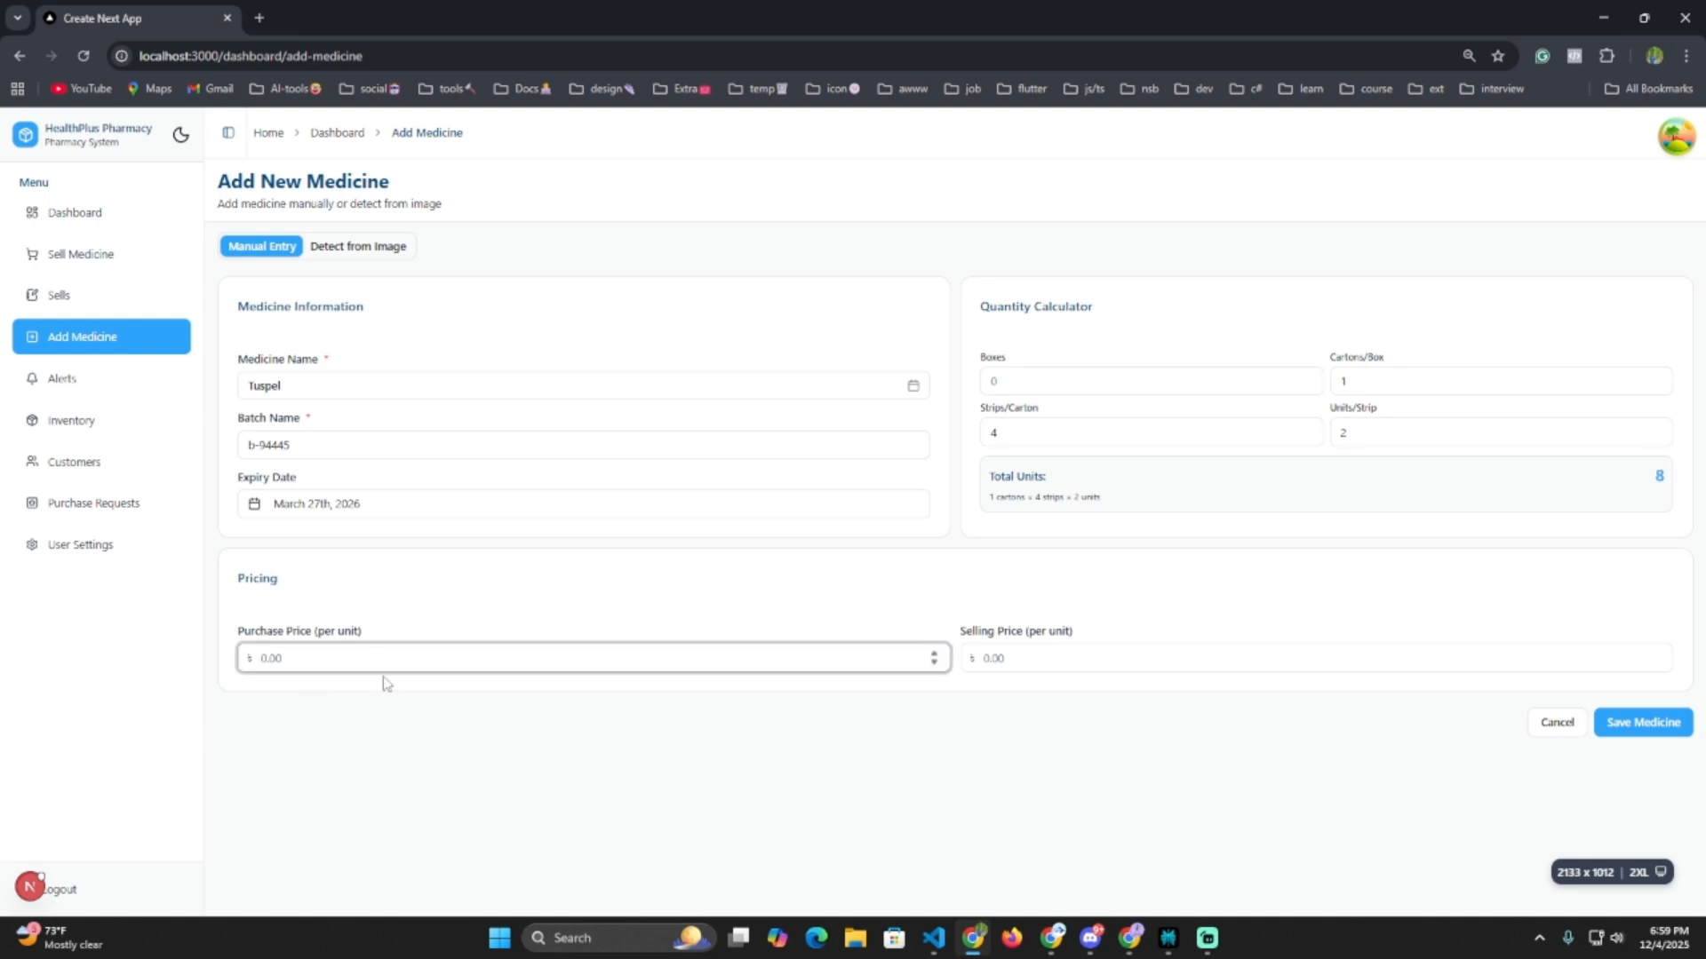
type("70")
left_click(1002, 660)
type("85")
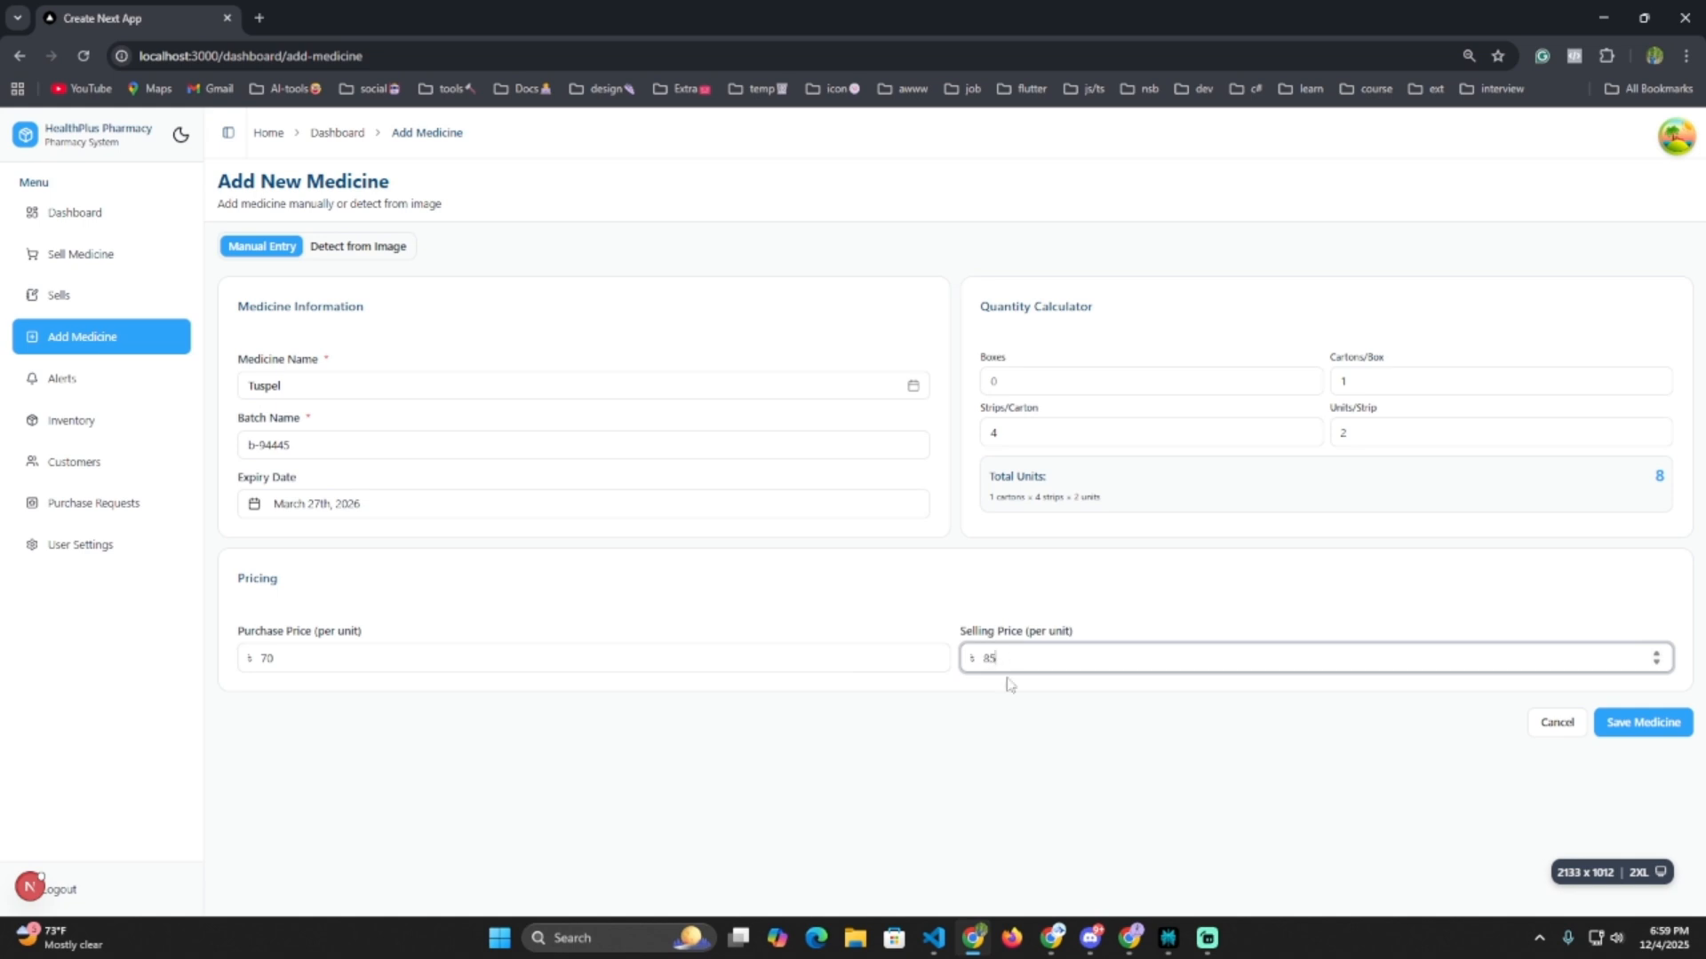
left_click(1655, 734)
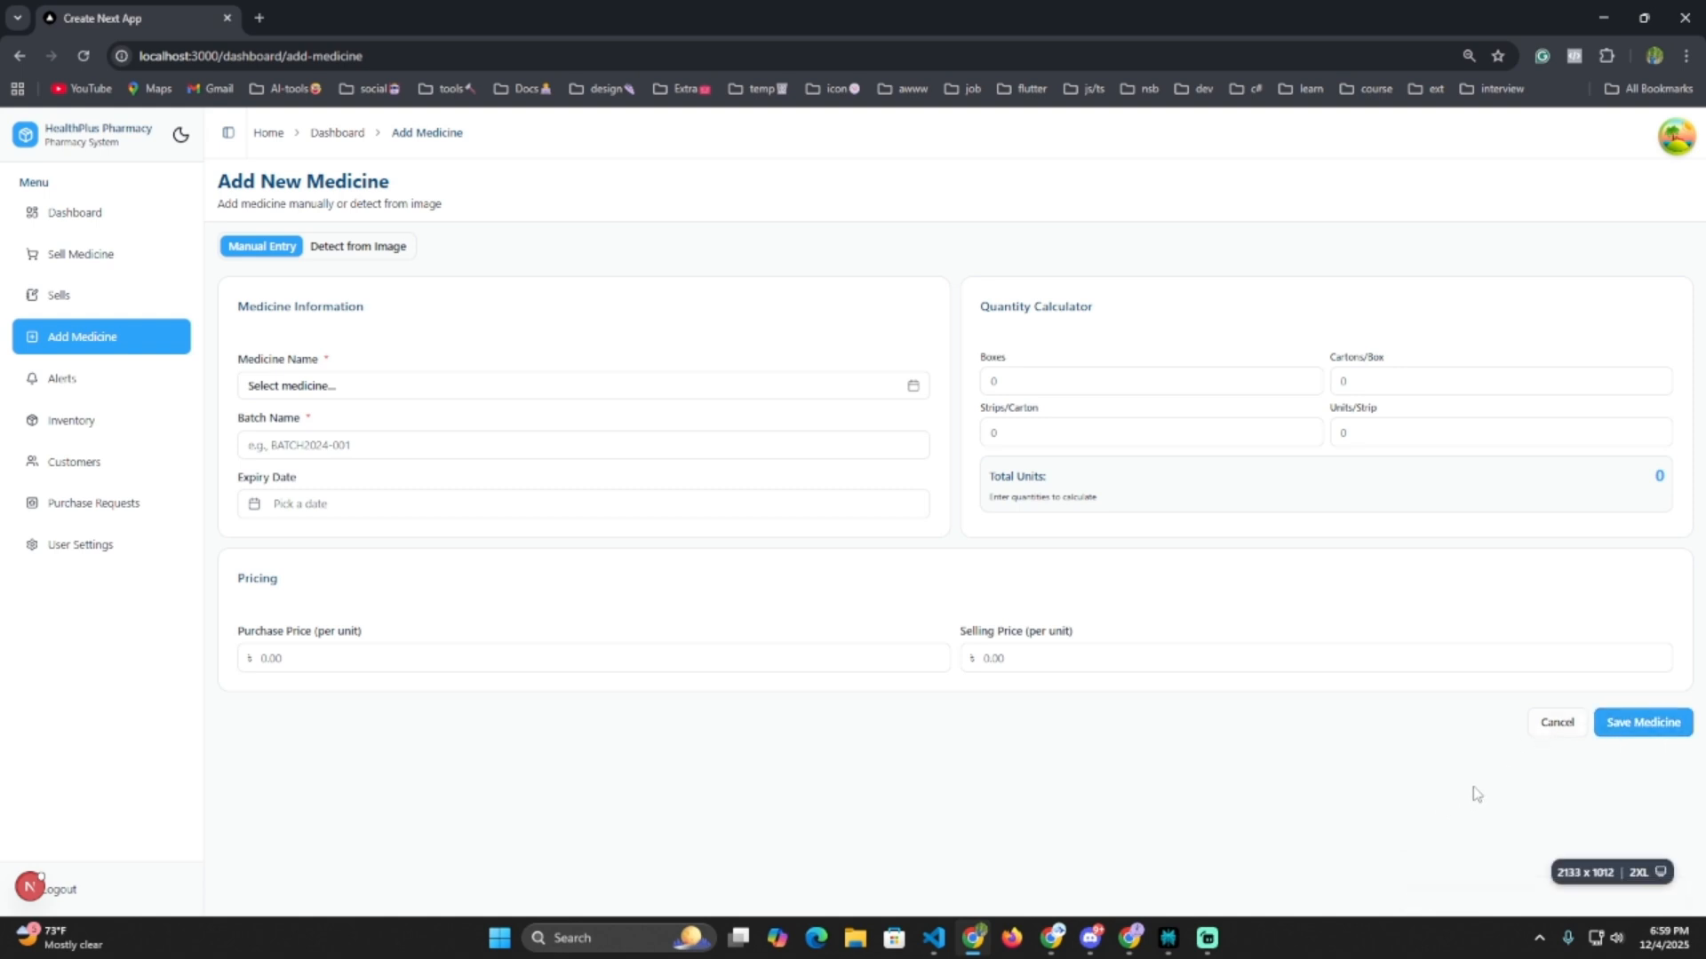
On Sell Medicine, add Tuspel Syrup to the cart with a flat 2 discount.
left_click(77, 257)
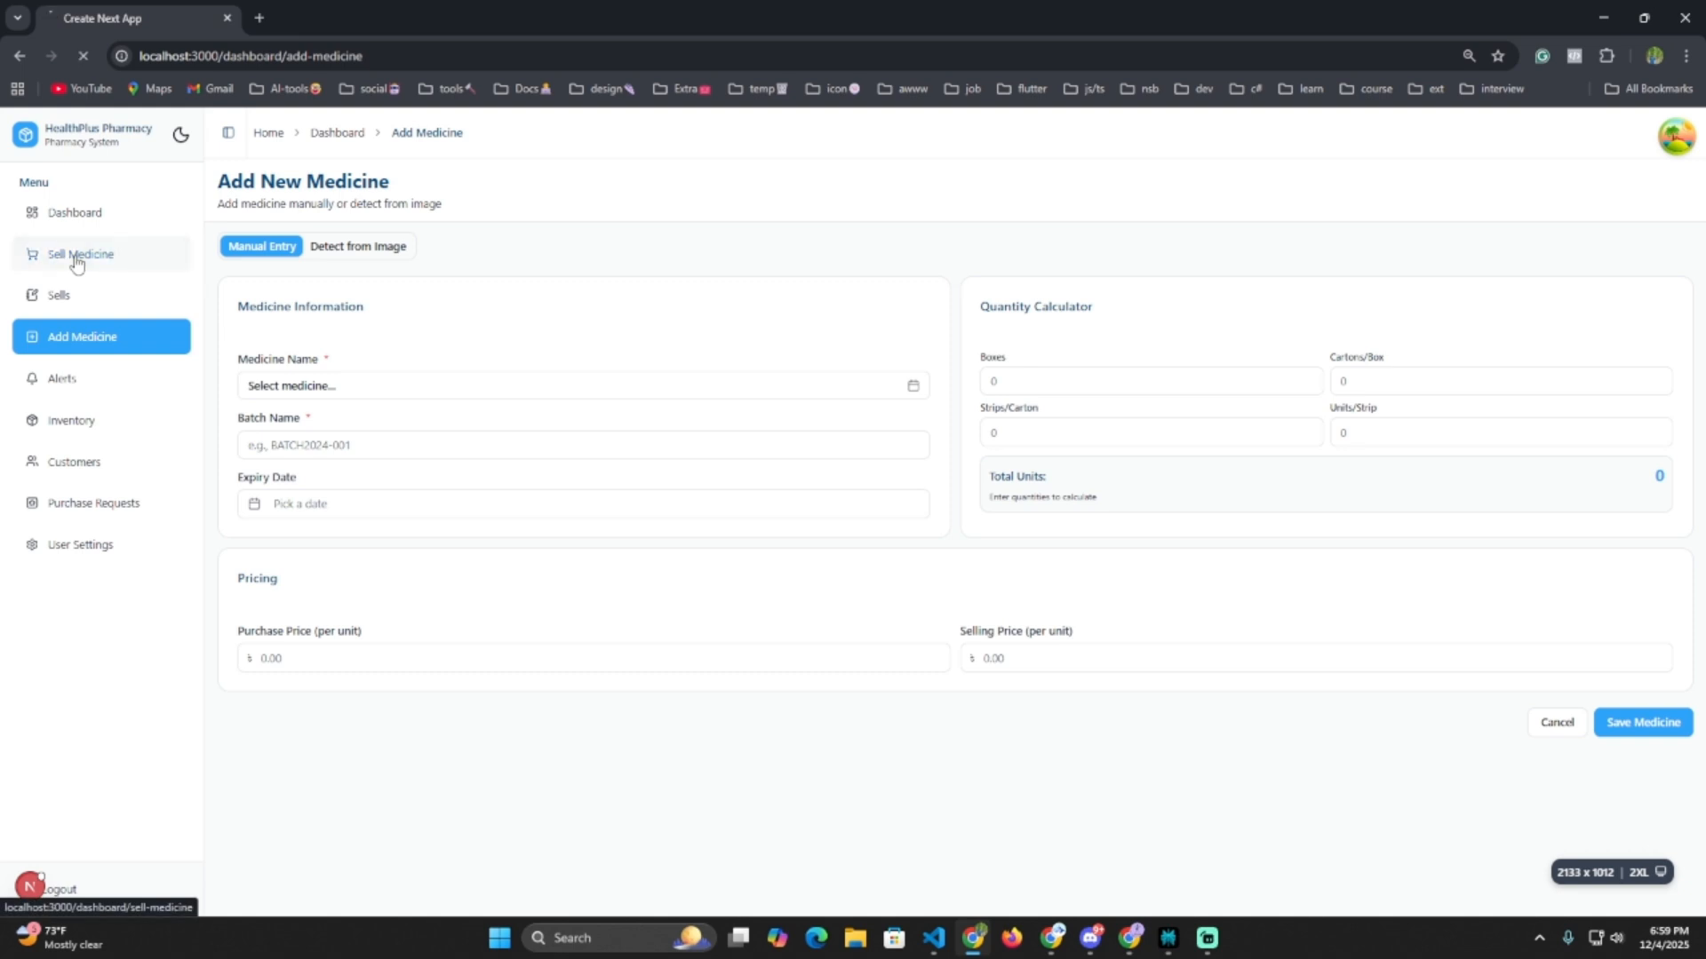
left_click(359, 325)
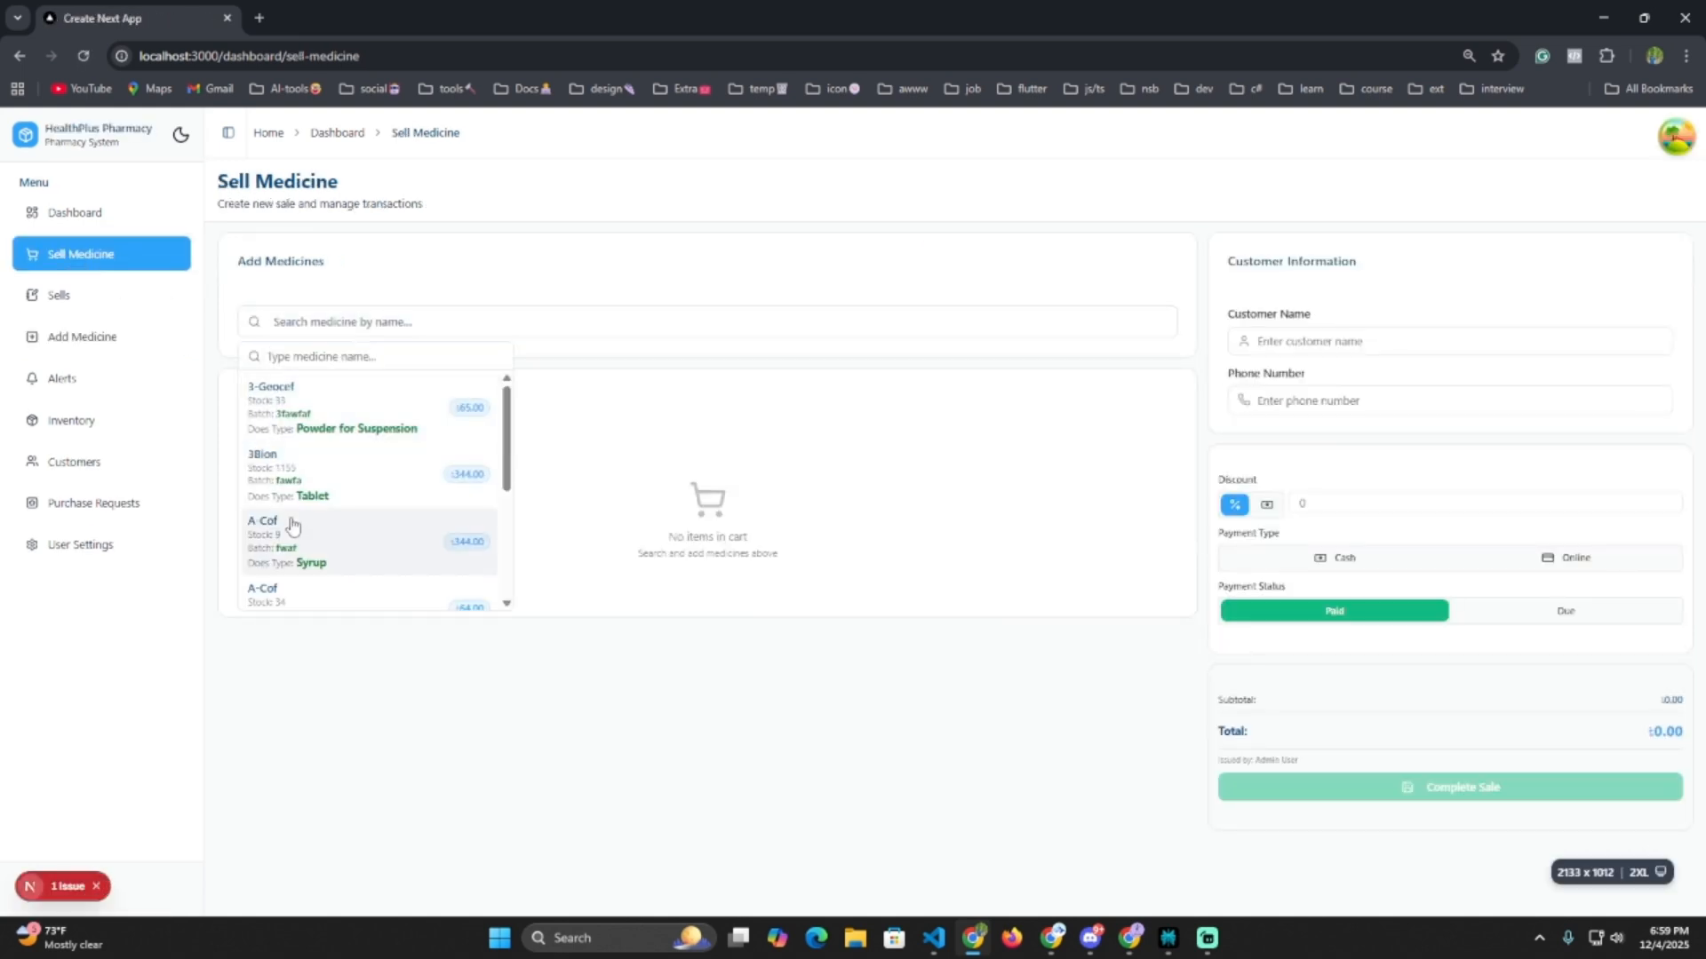
scroll(373, 532, "down", 2)
left_click(293, 558)
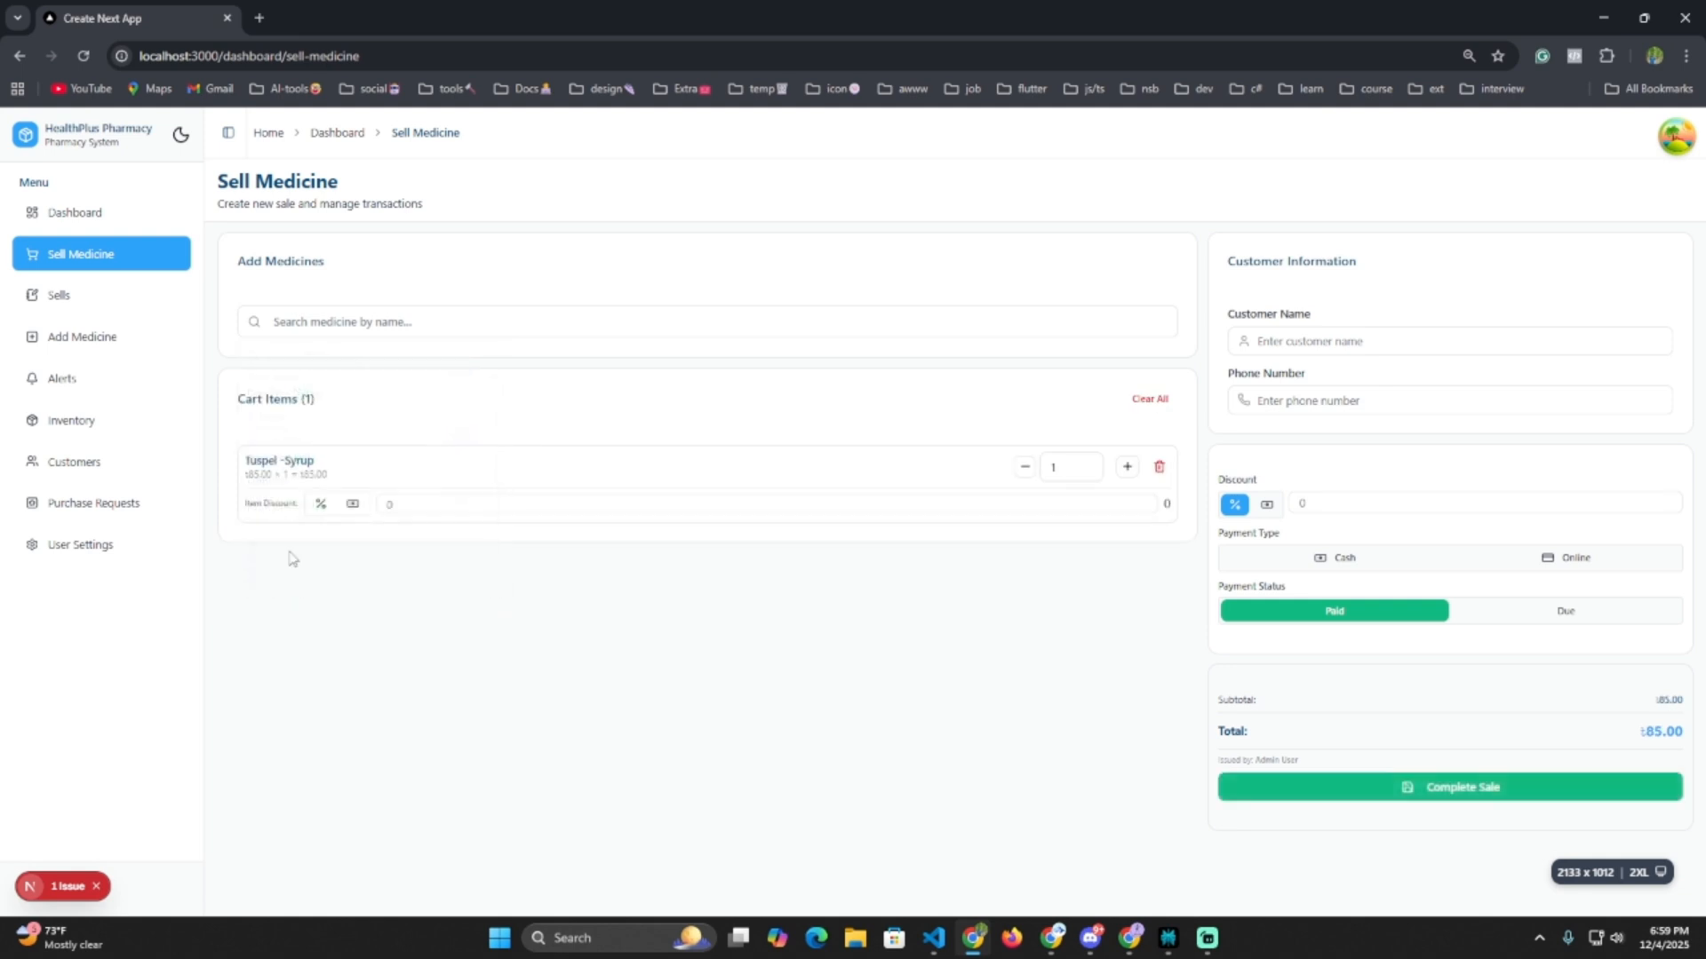
left_click(354, 505)
left_click(414, 506)
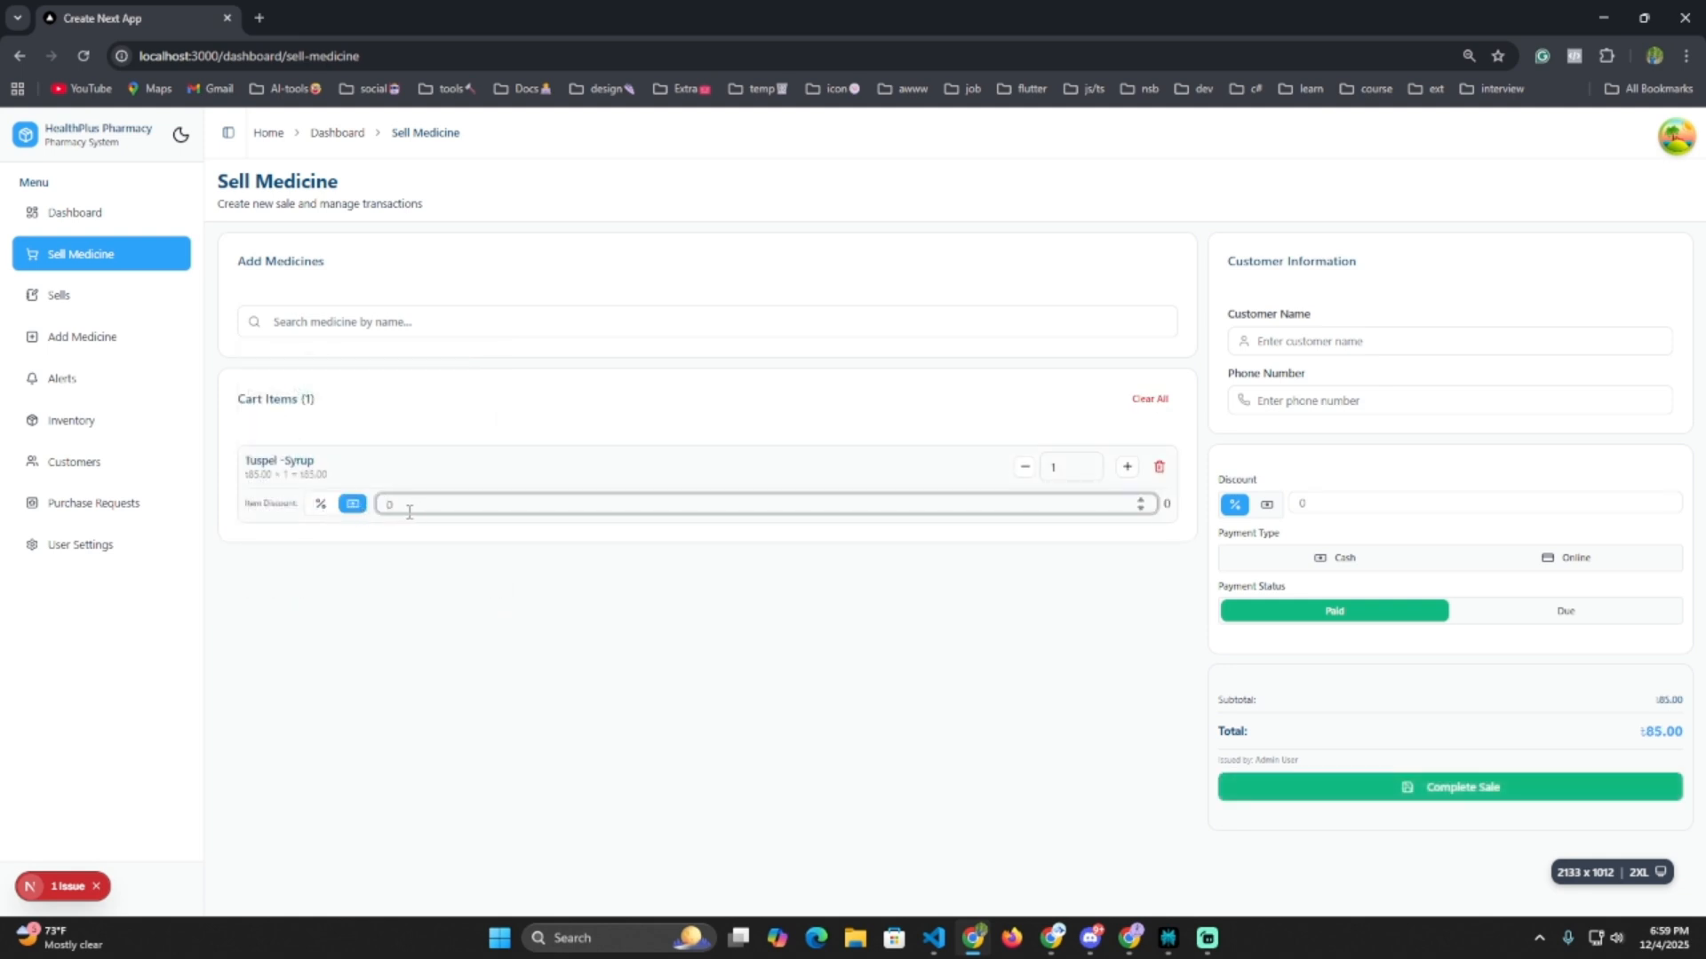
type("2")
Fill in the guest customer's name and phone number.
left_click(1356, 342)
type("md")
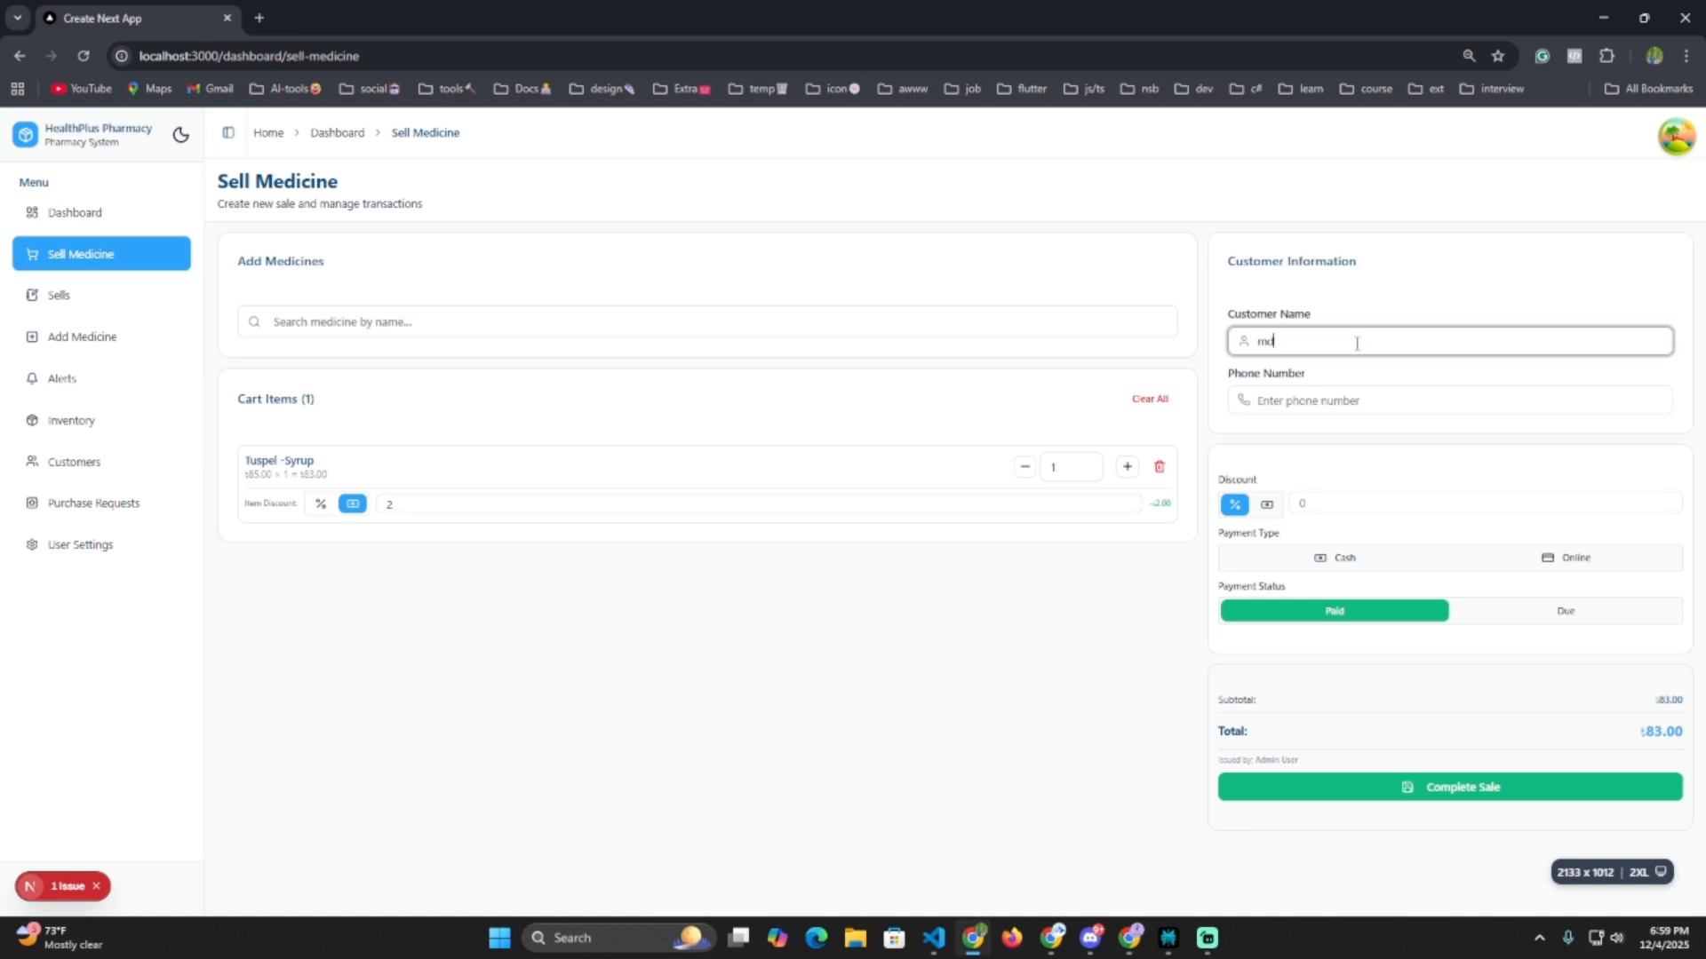
type(" .Guest")
left_click(1342, 408)
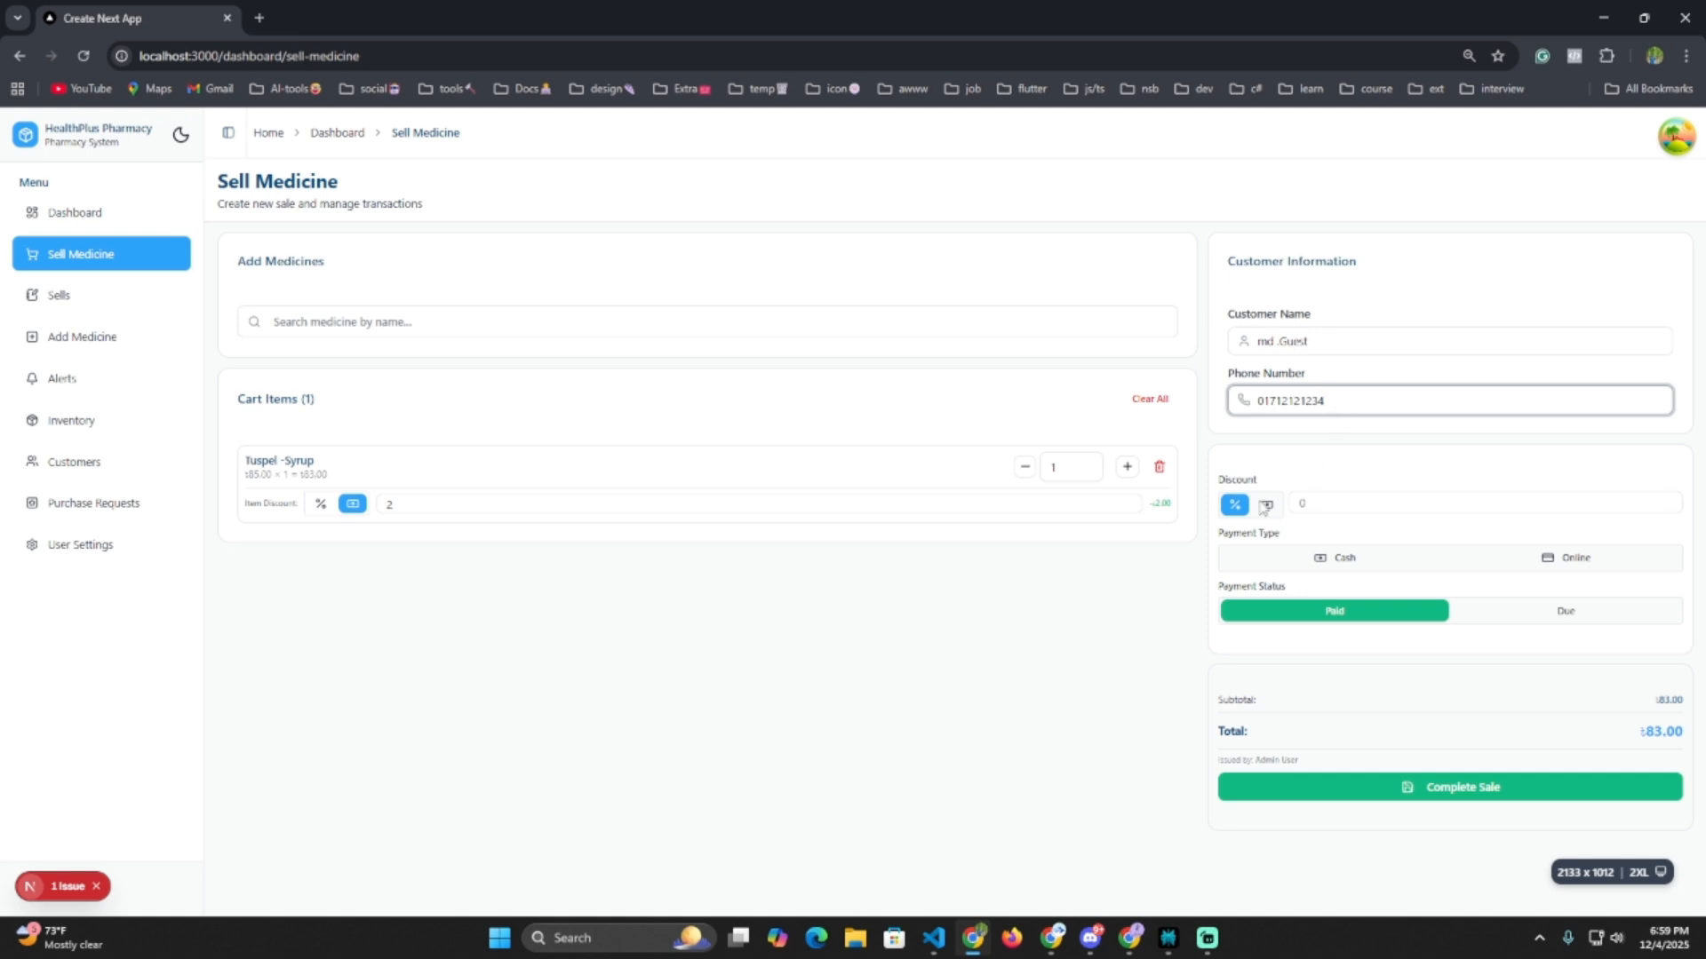
Pay by Cash with Due status, 70 paid now, and complete the sale.
left_click(1337, 563)
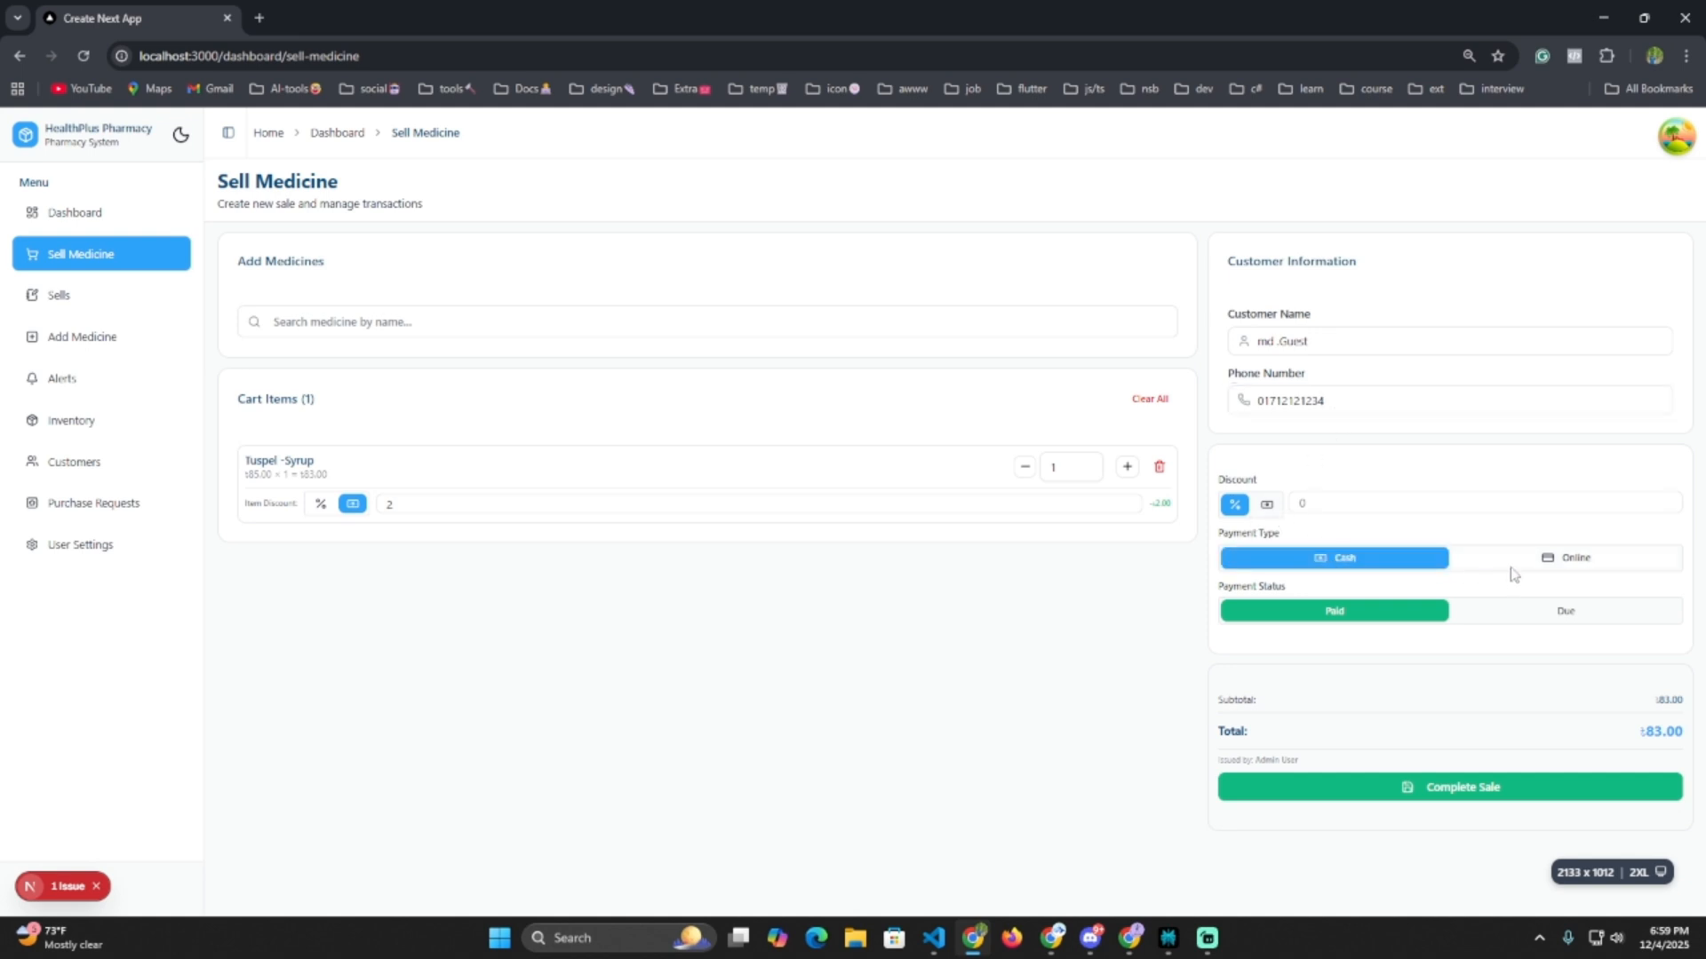
left_click(1546, 615)
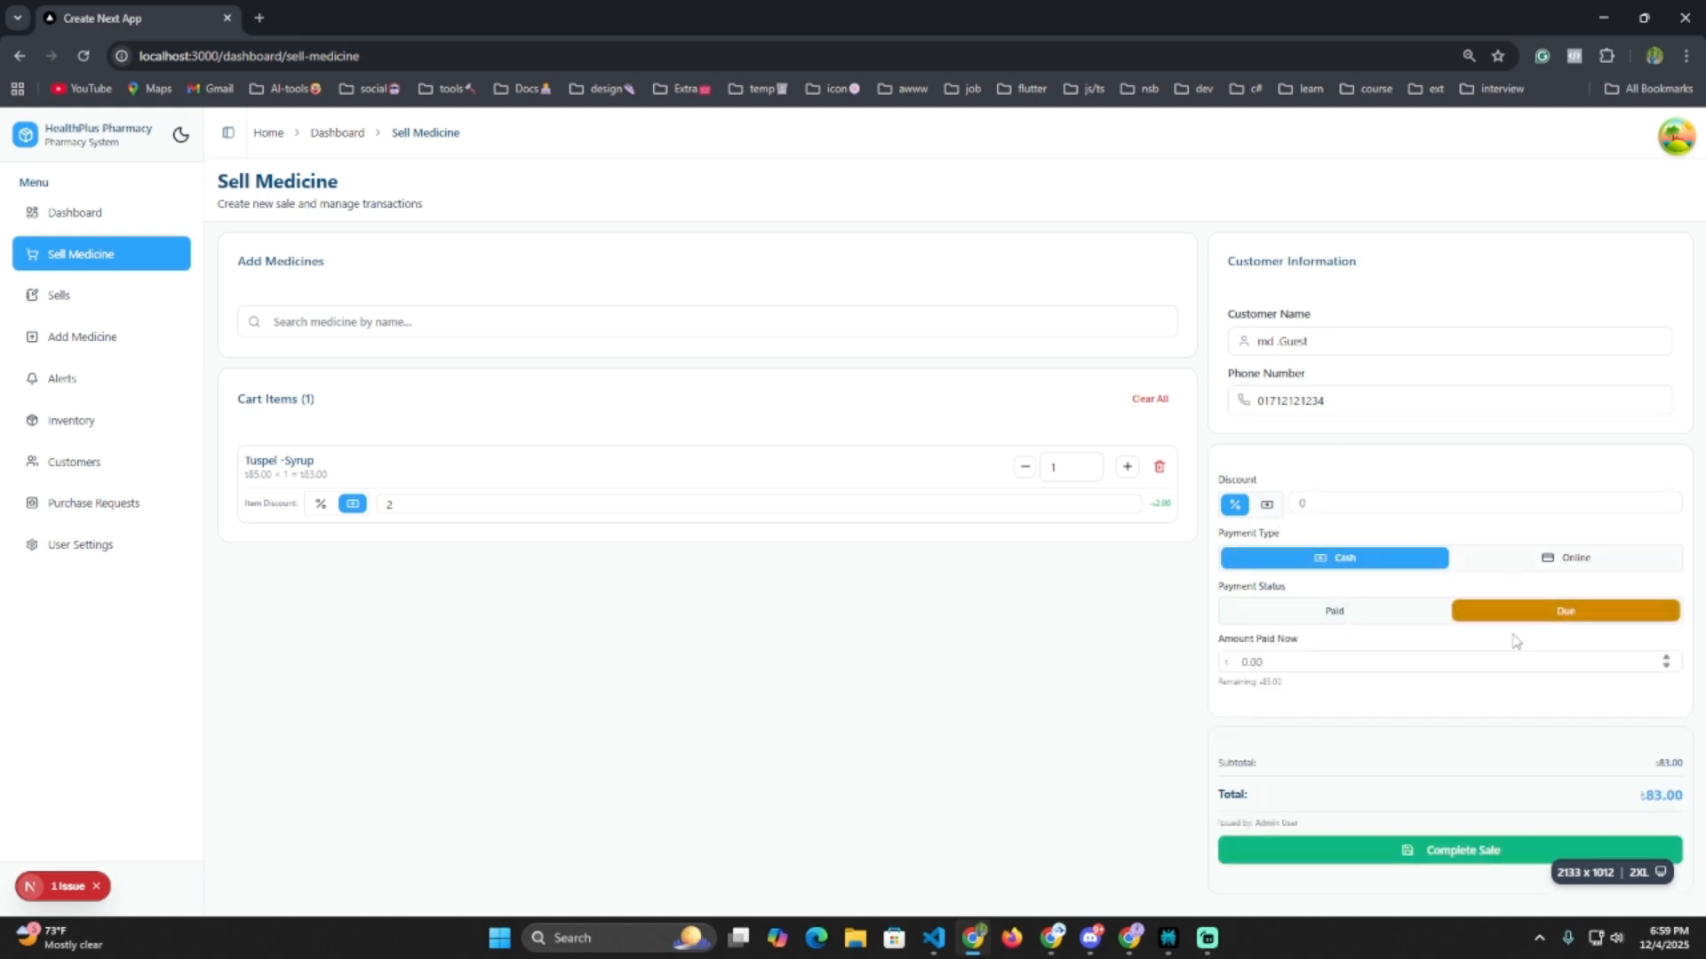
left_click(1305, 659)
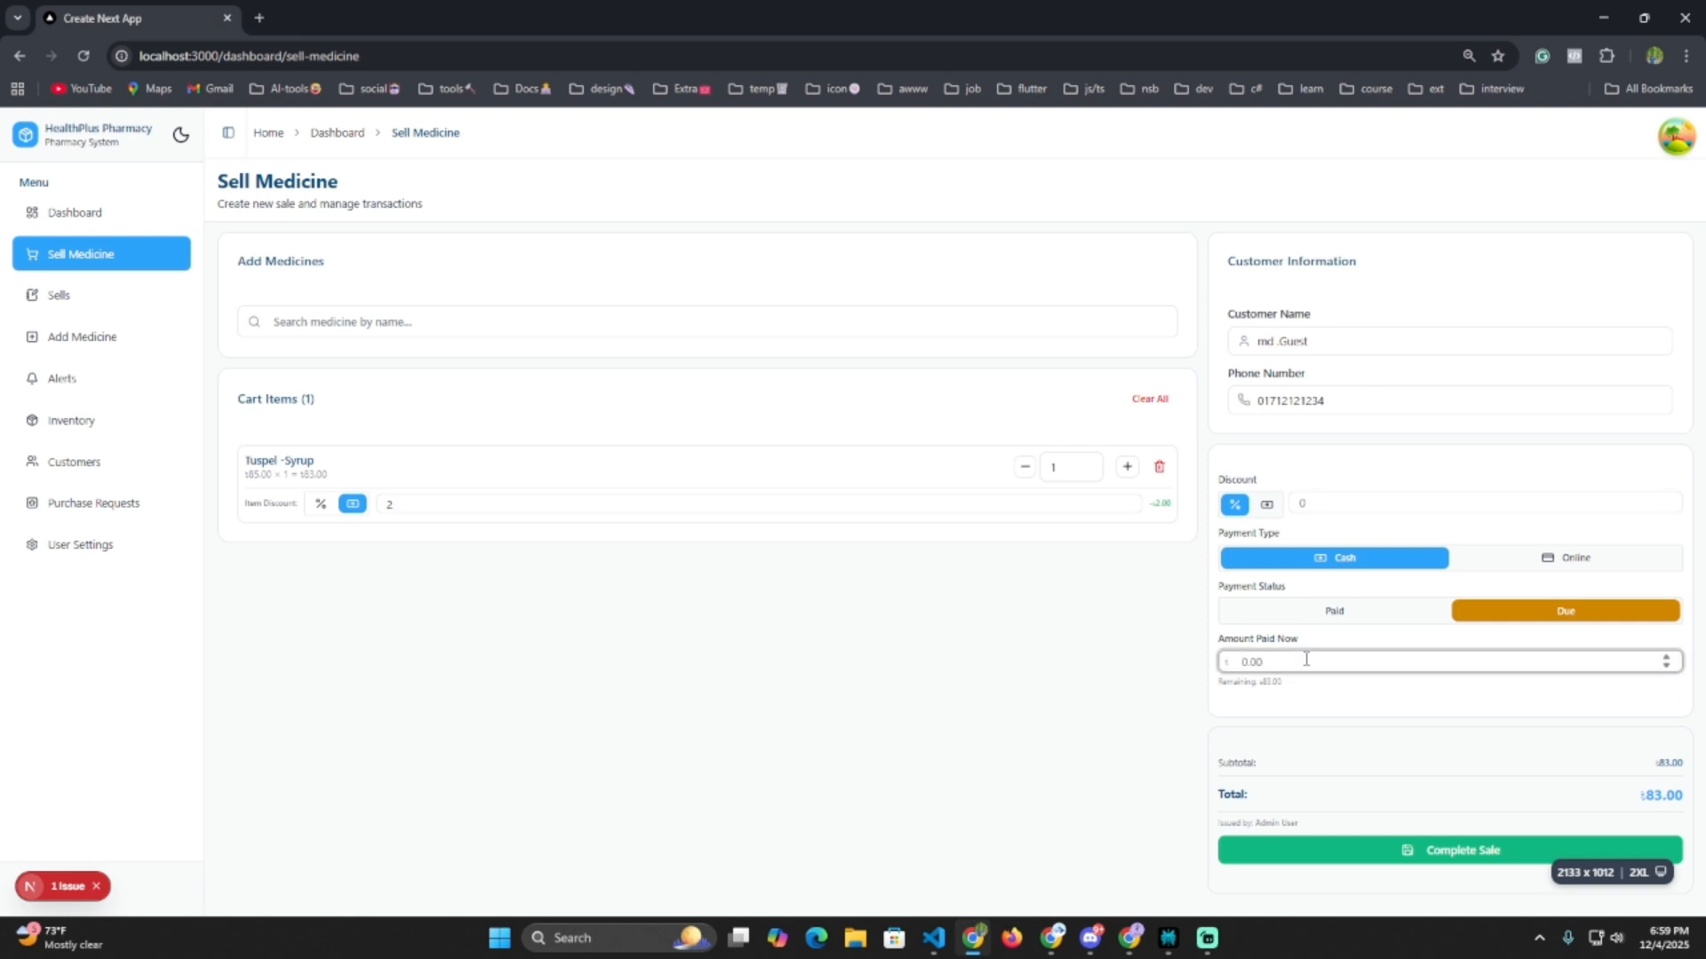
type("70")
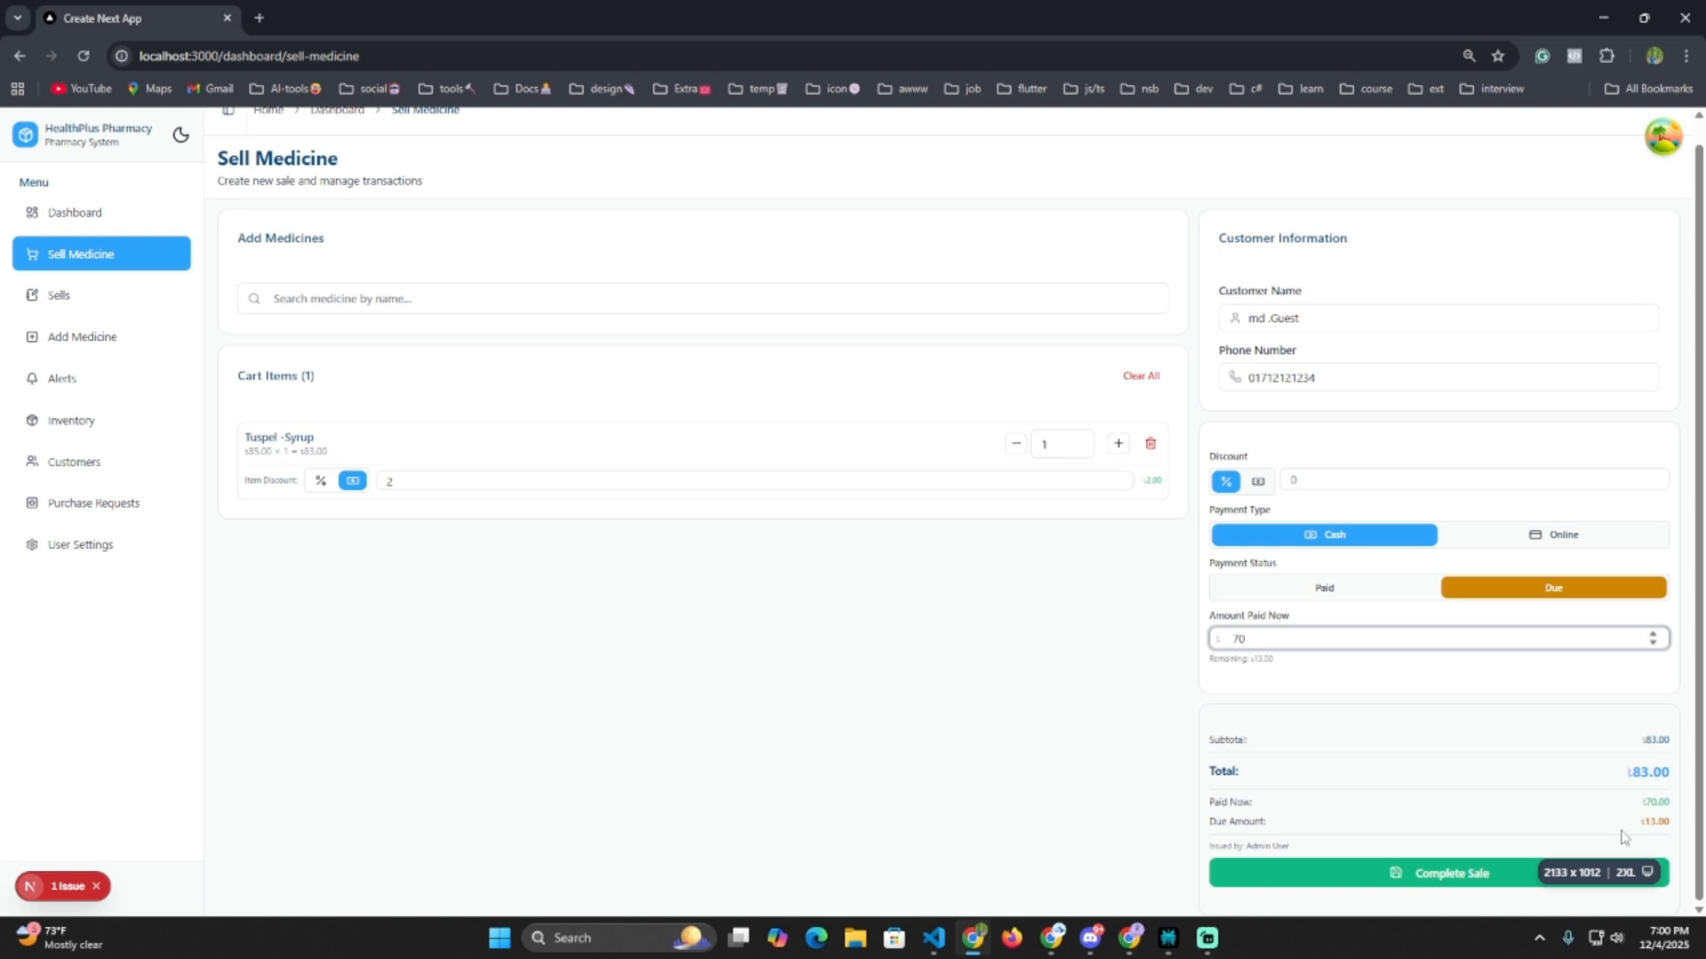
left_click(1460, 875)
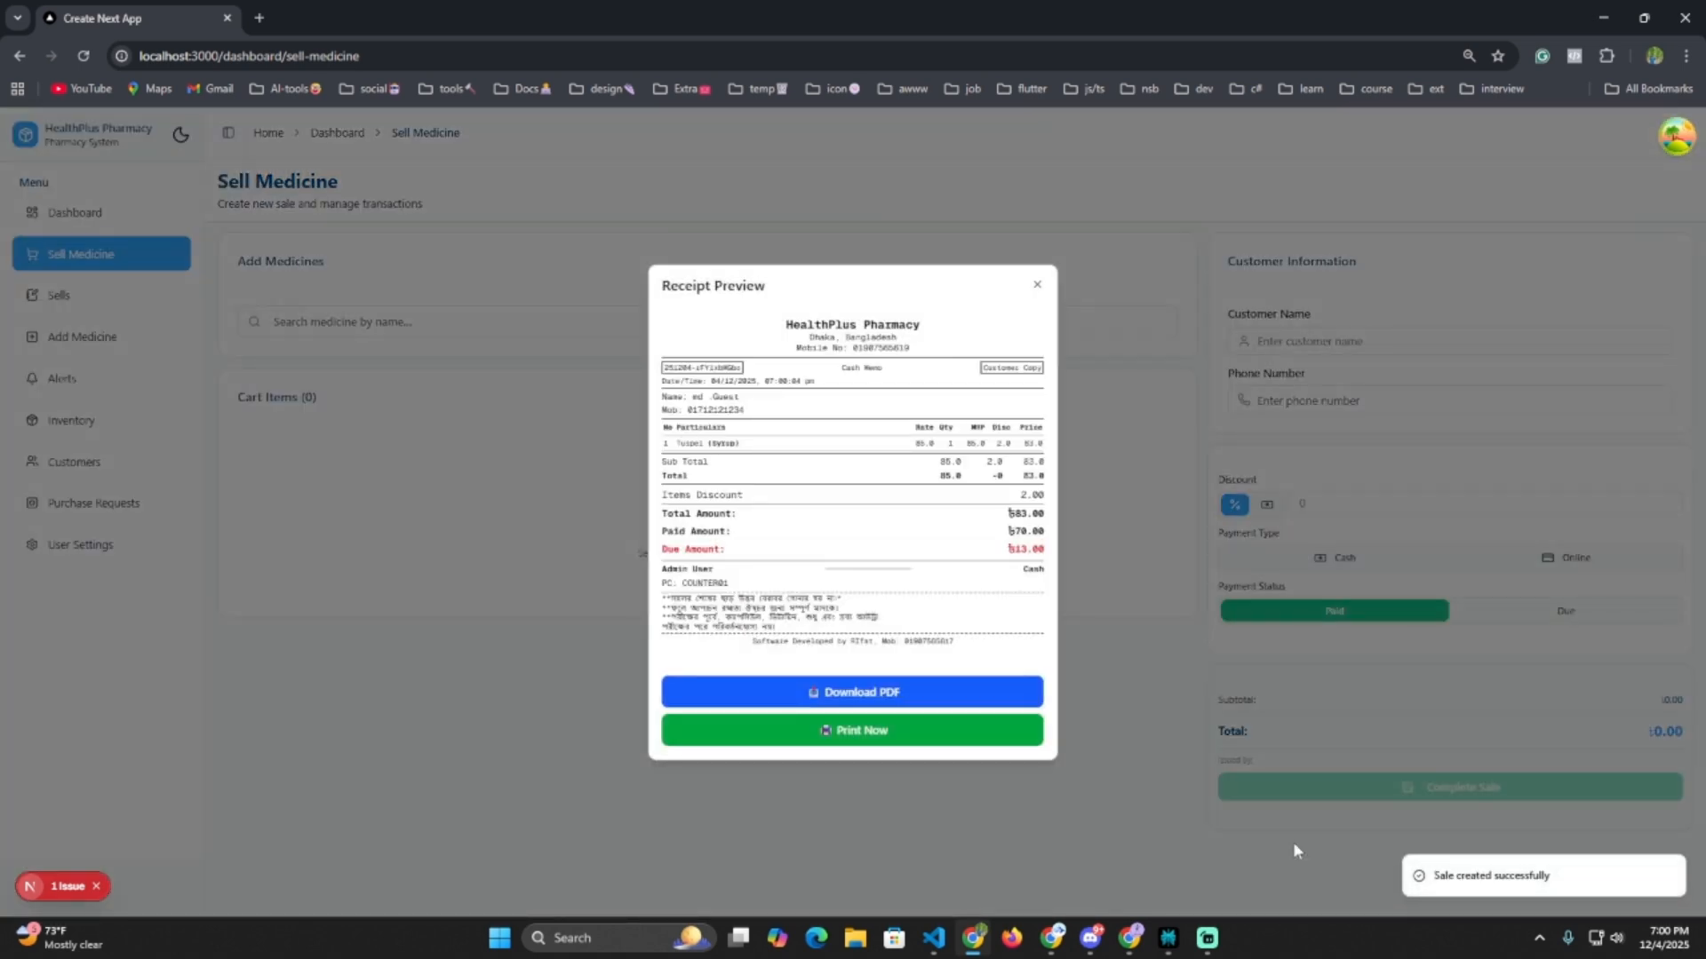
Send the receipt to Chrome's print preview and expand More settings.
left_click(844, 734)
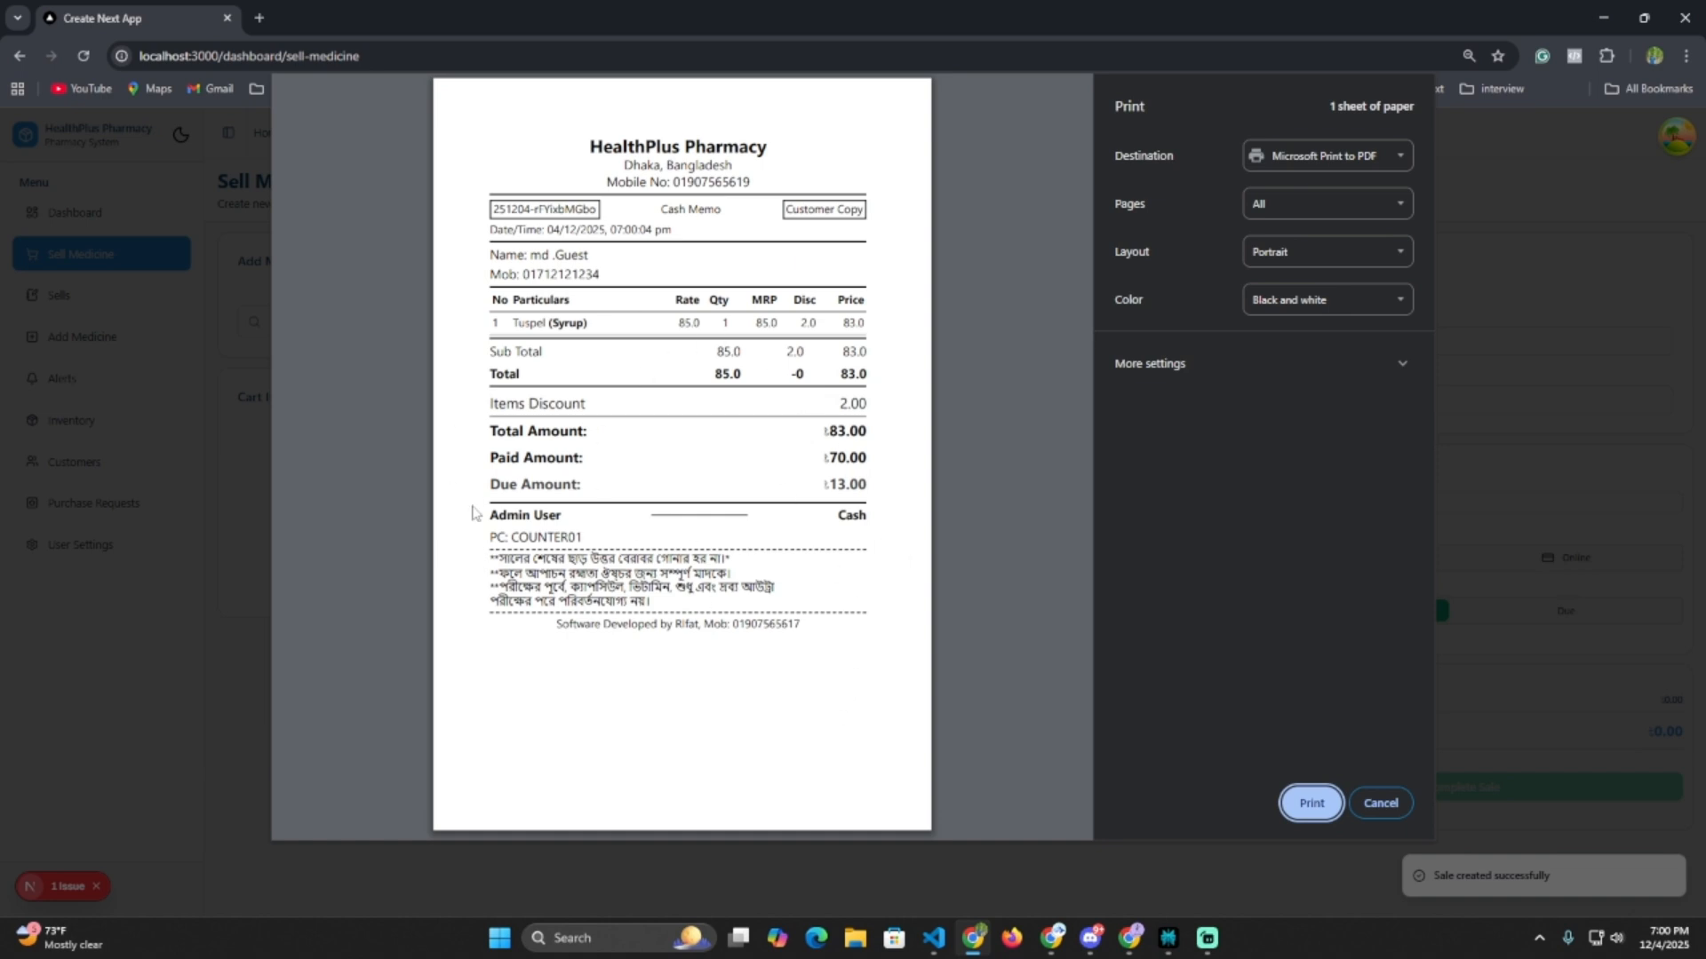
left_click_drag(484, 485, 868, 485)
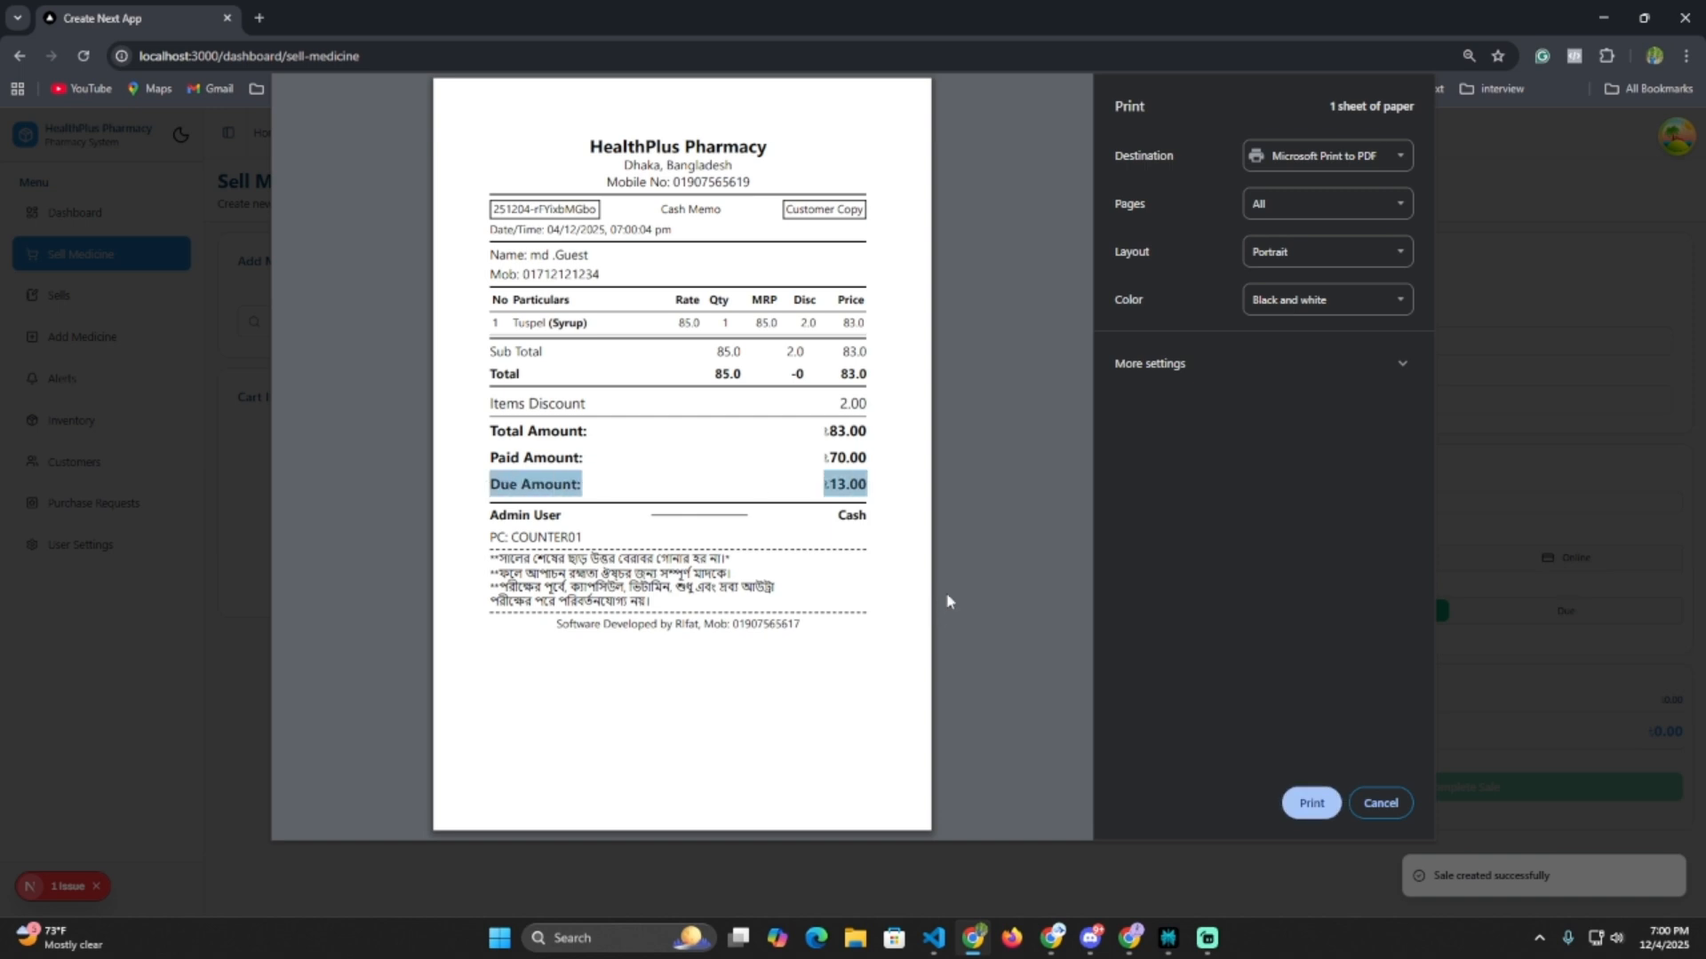
left_click(1275, 387)
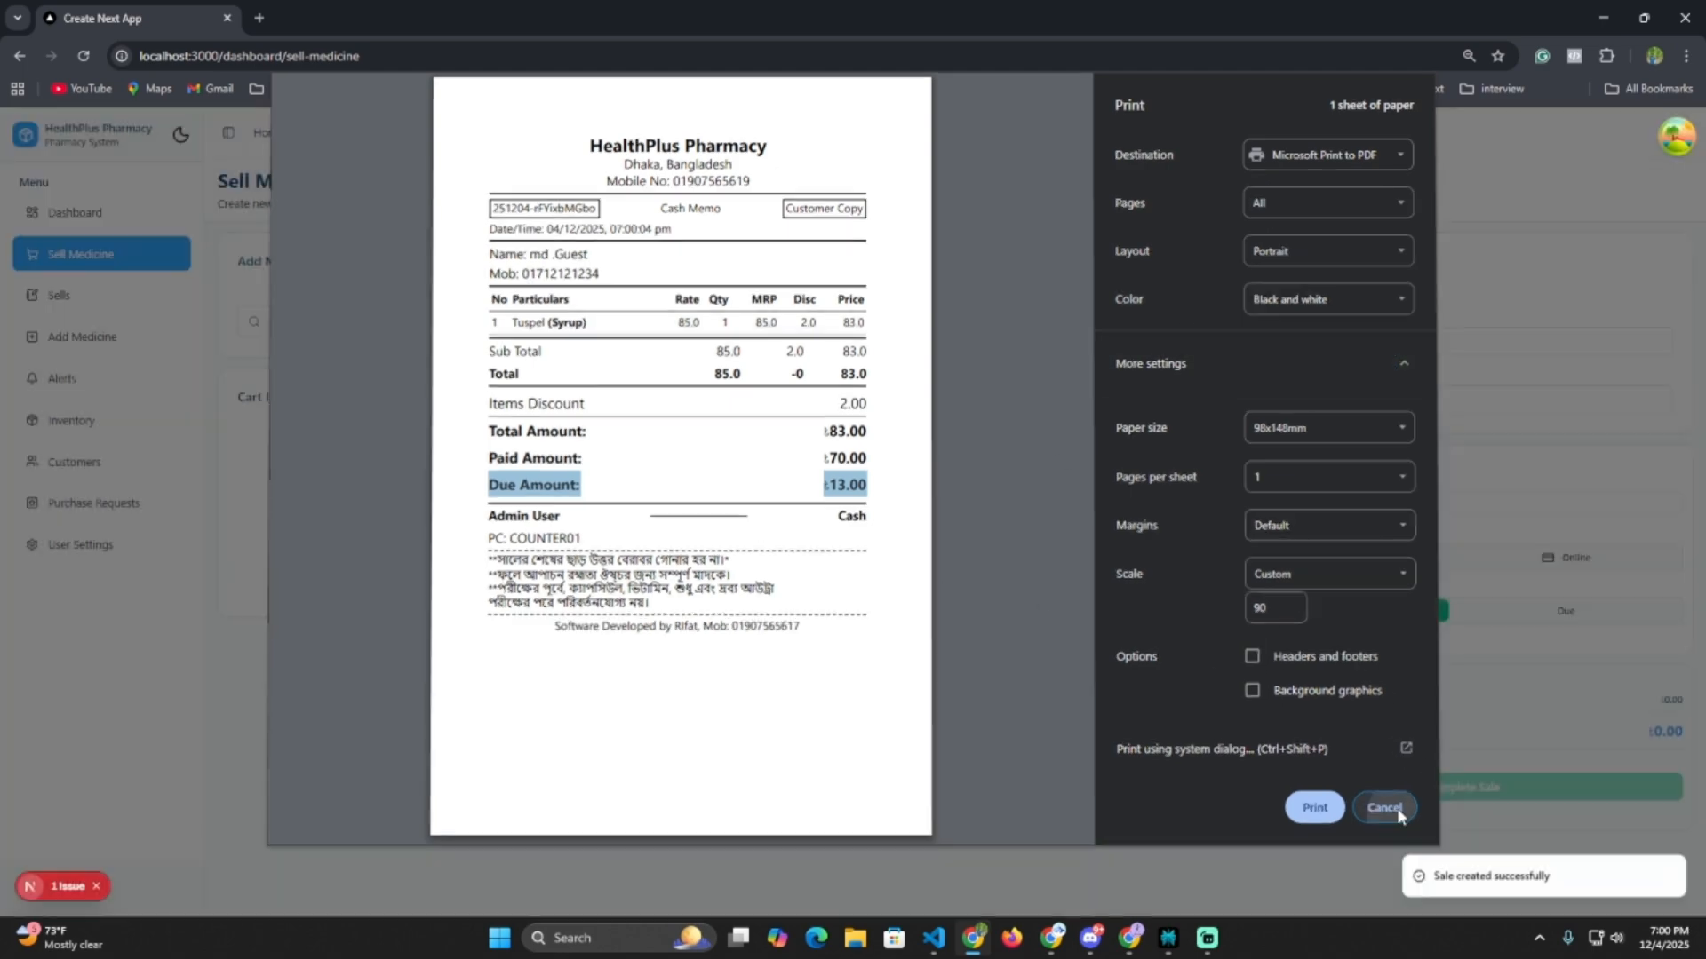
Cancel printing, close the receipt, and open the Sales History page.
left_click(1386, 807)
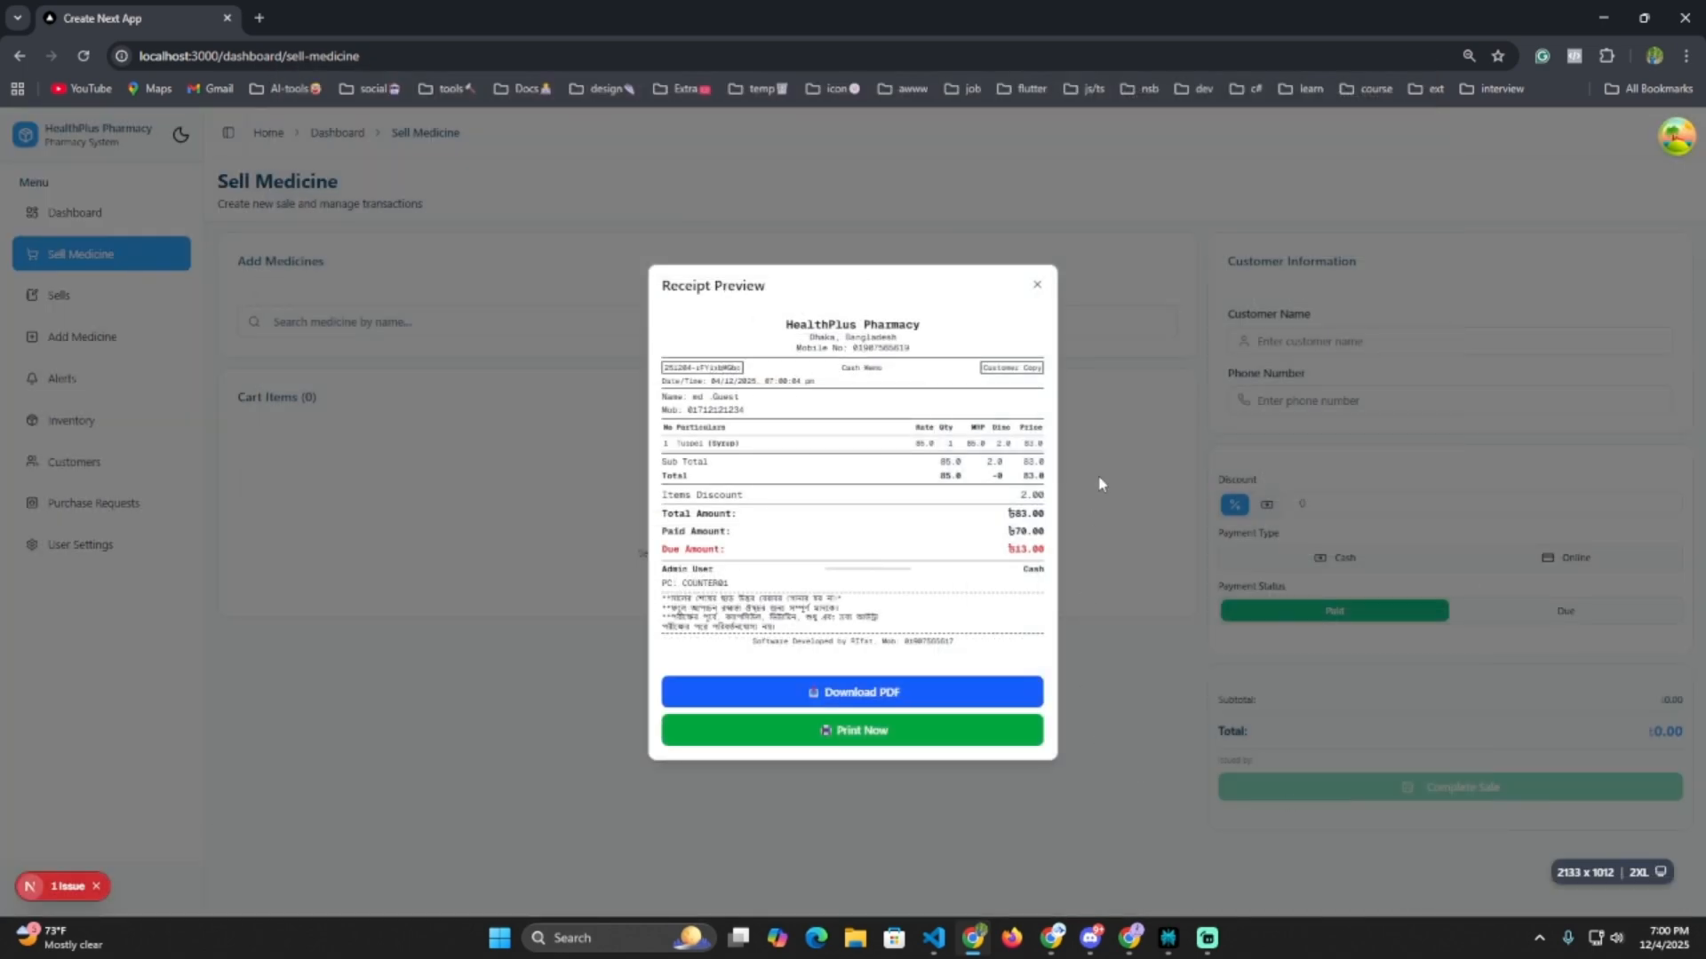
left_click(1098, 511)
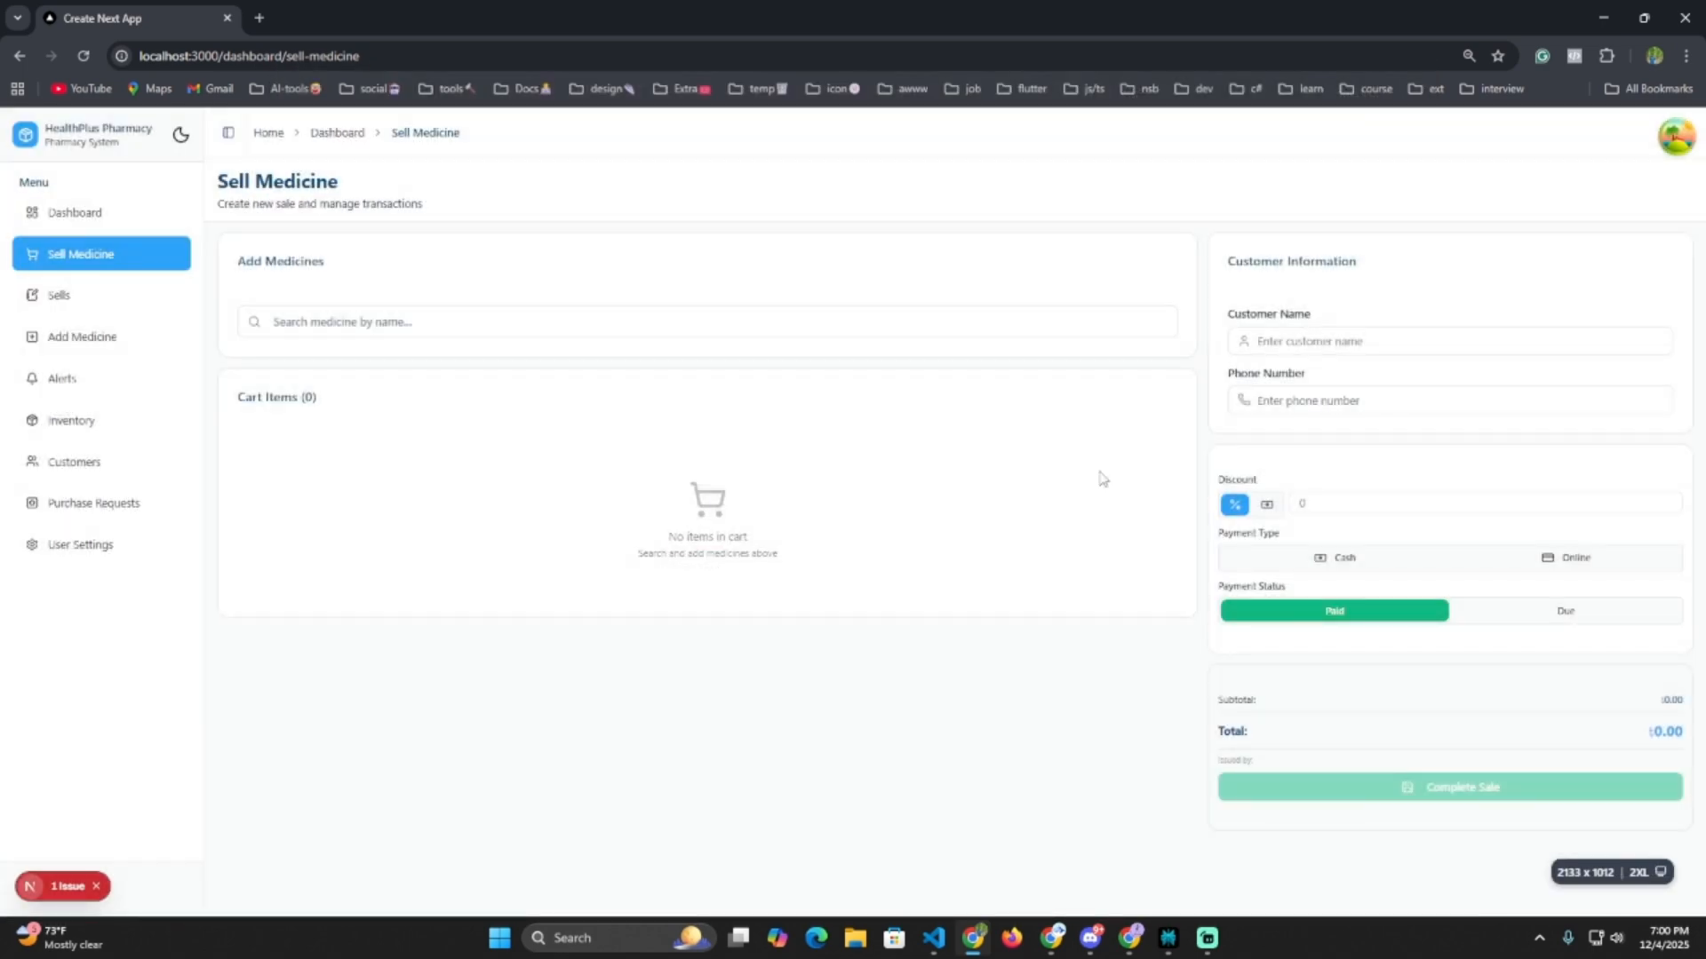
left_click(80, 312)
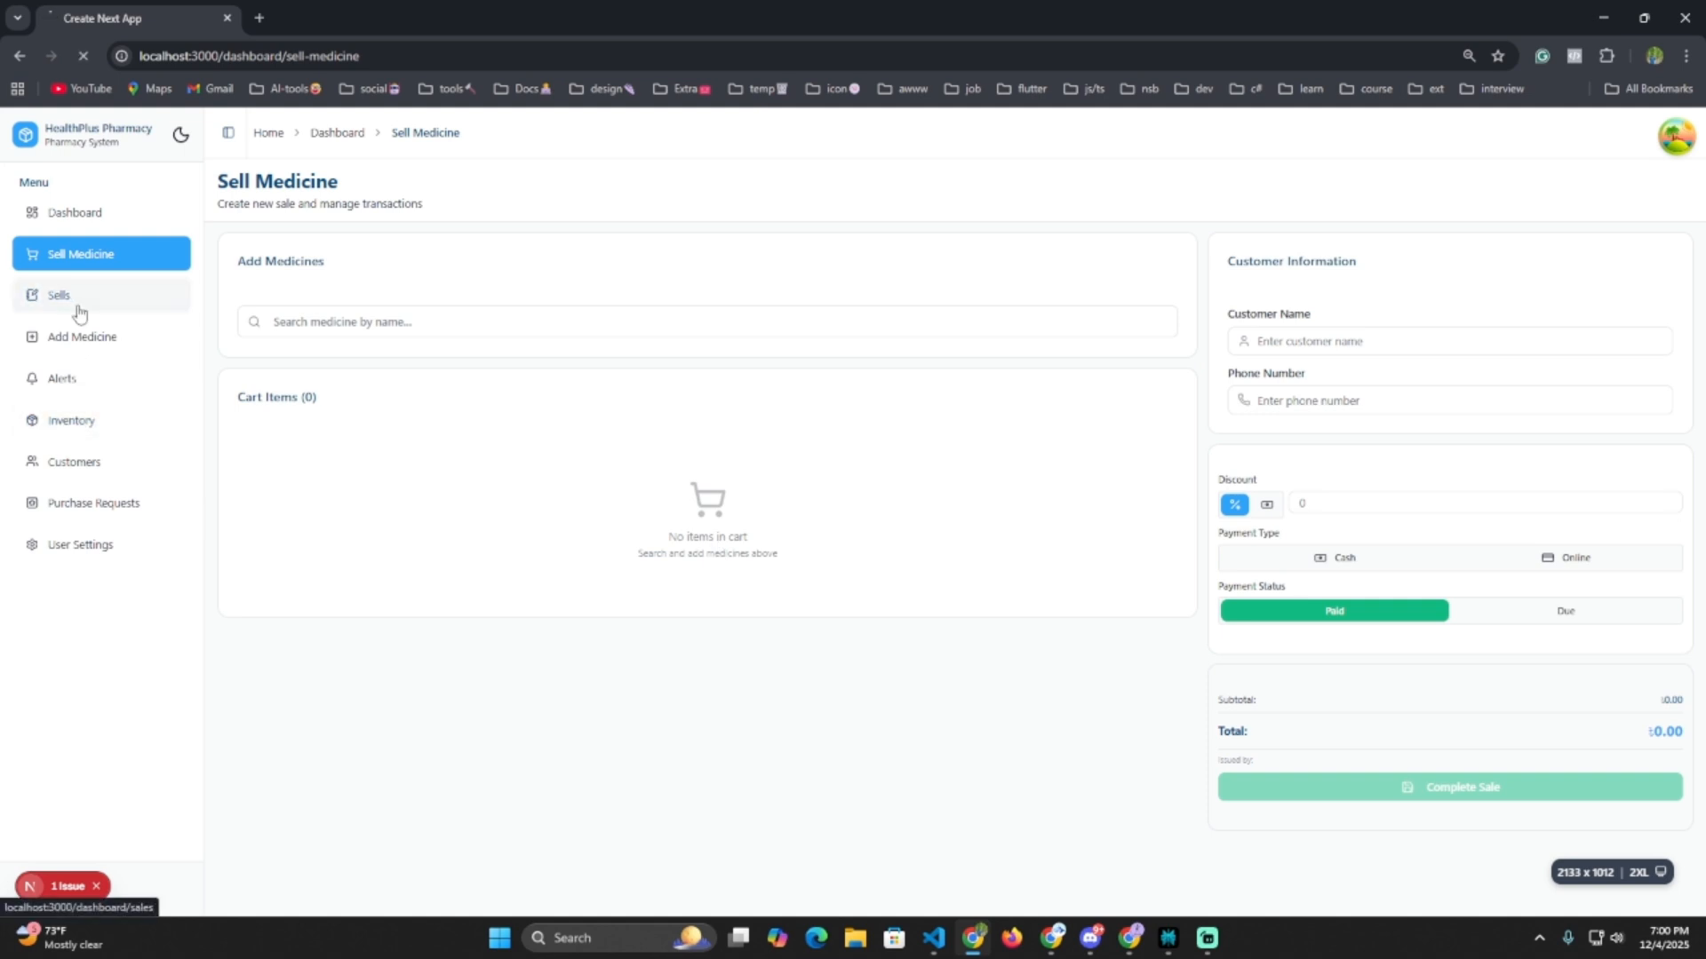
left_click_drag(481, 333, 590, 334)
left_click(1235, 337)
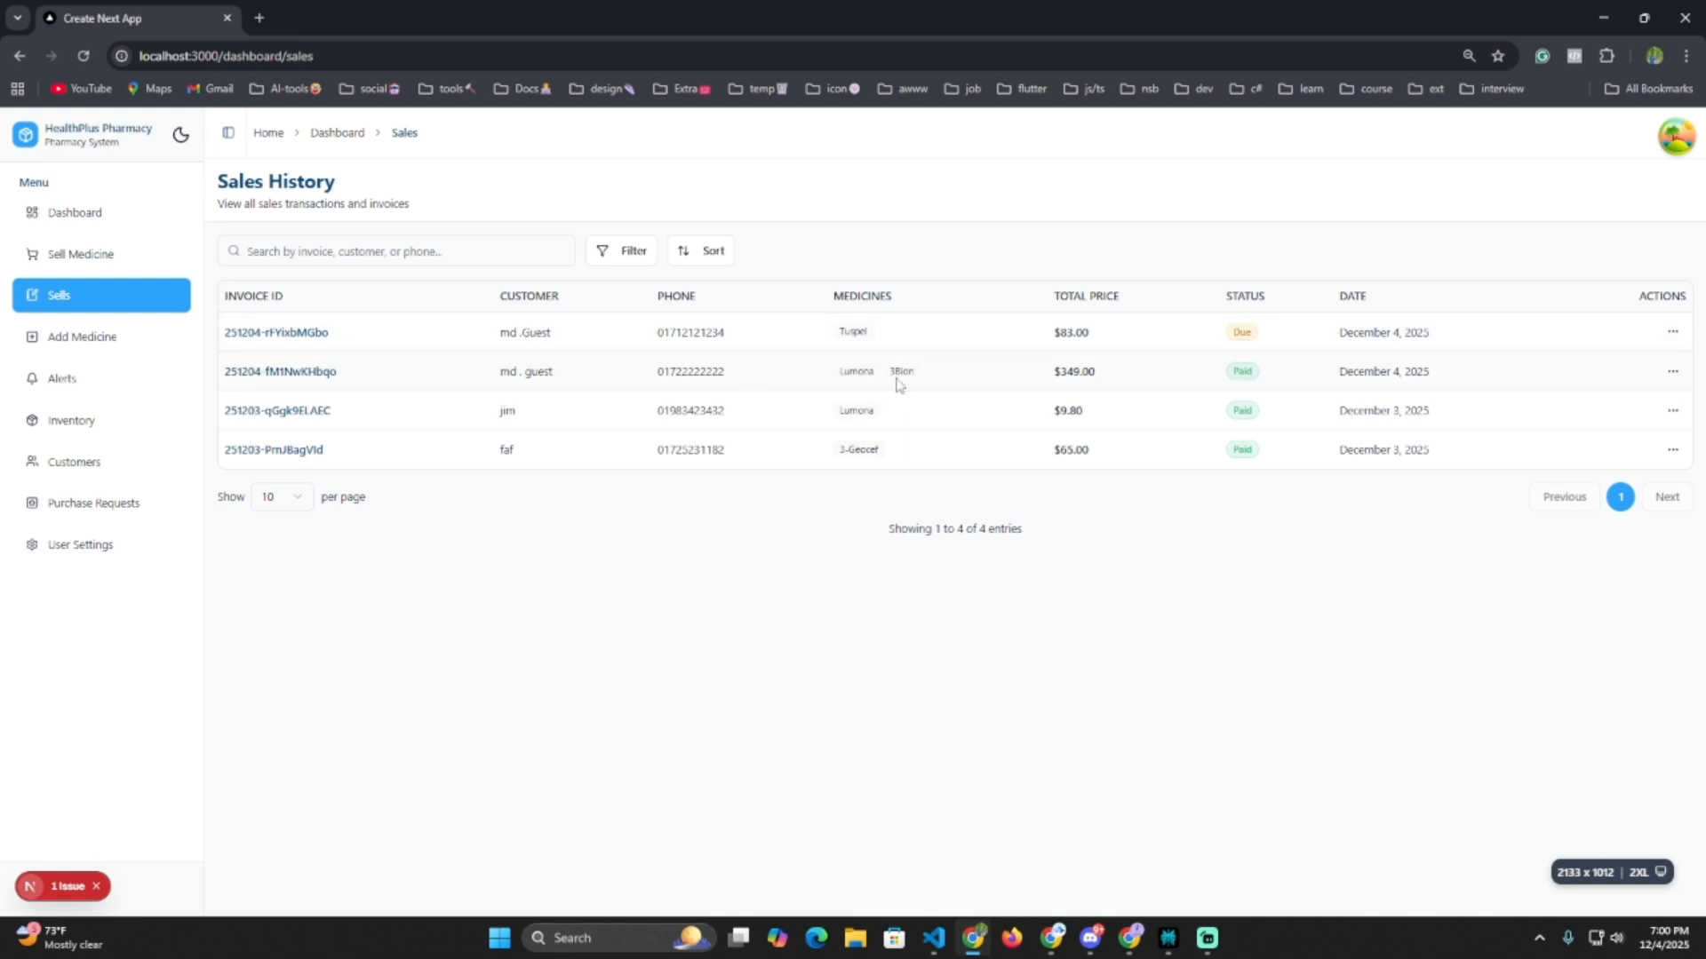
View the newest sale's invoice details showing 70.00 paid and 13.00 due.
left_click(1671, 332)
left_click(1612, 364)
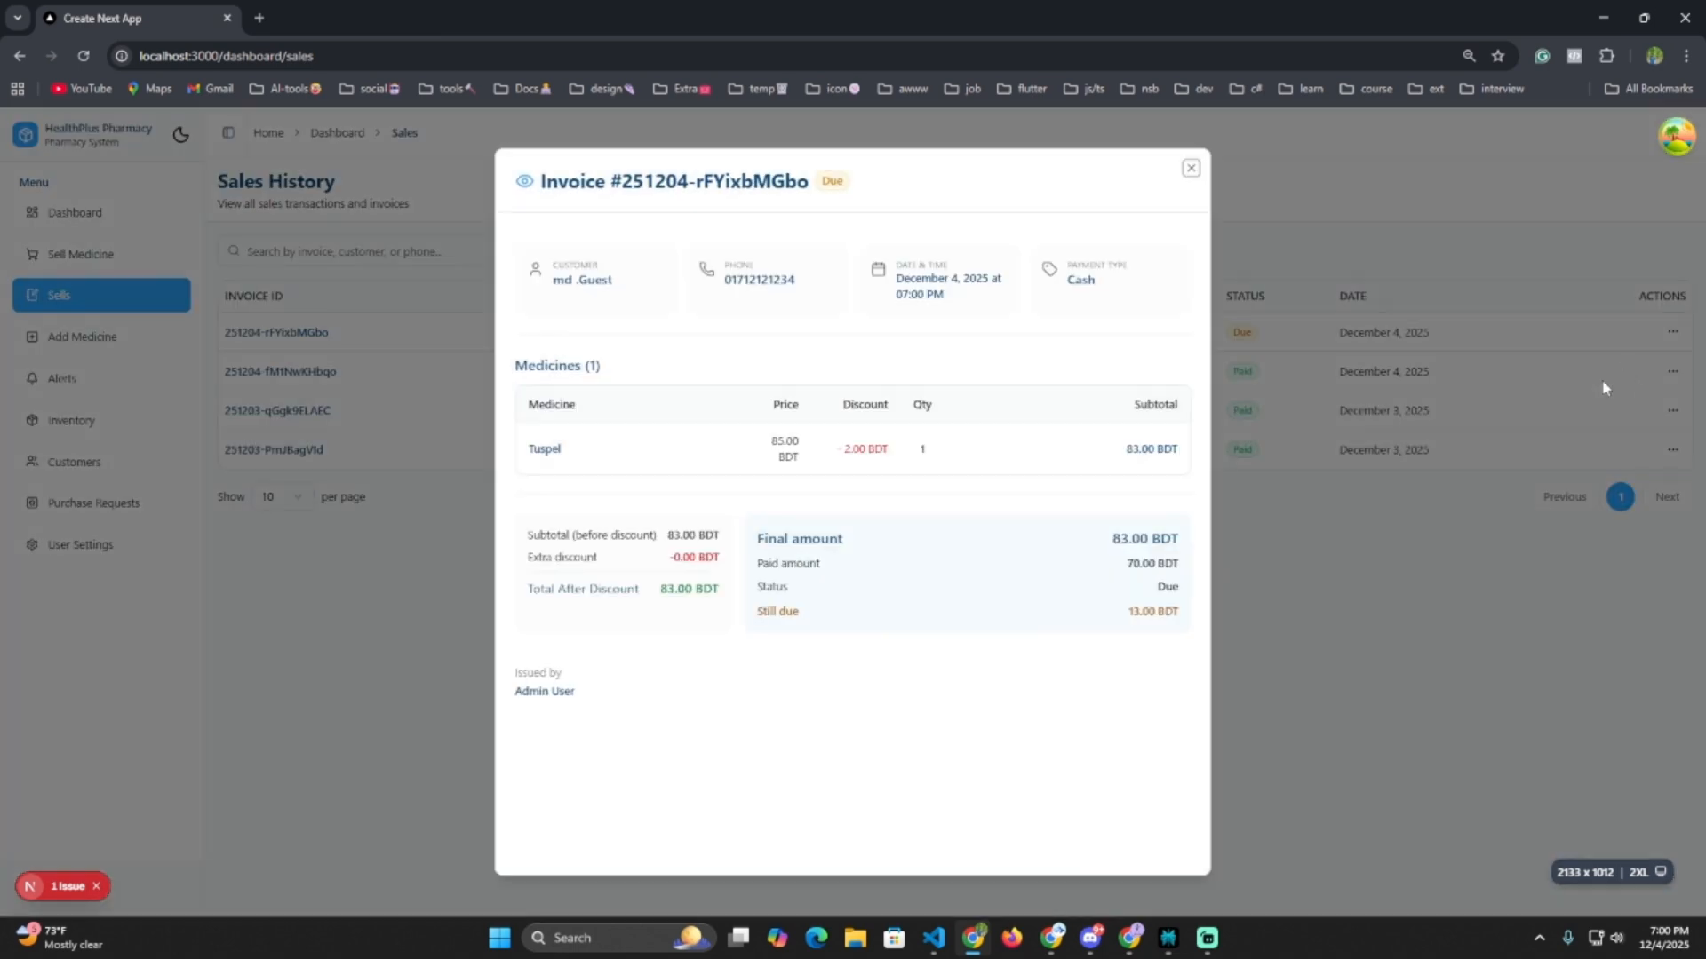
triple_click(763, 614)
left_click(1289, 627)
left_click(1671, 332)
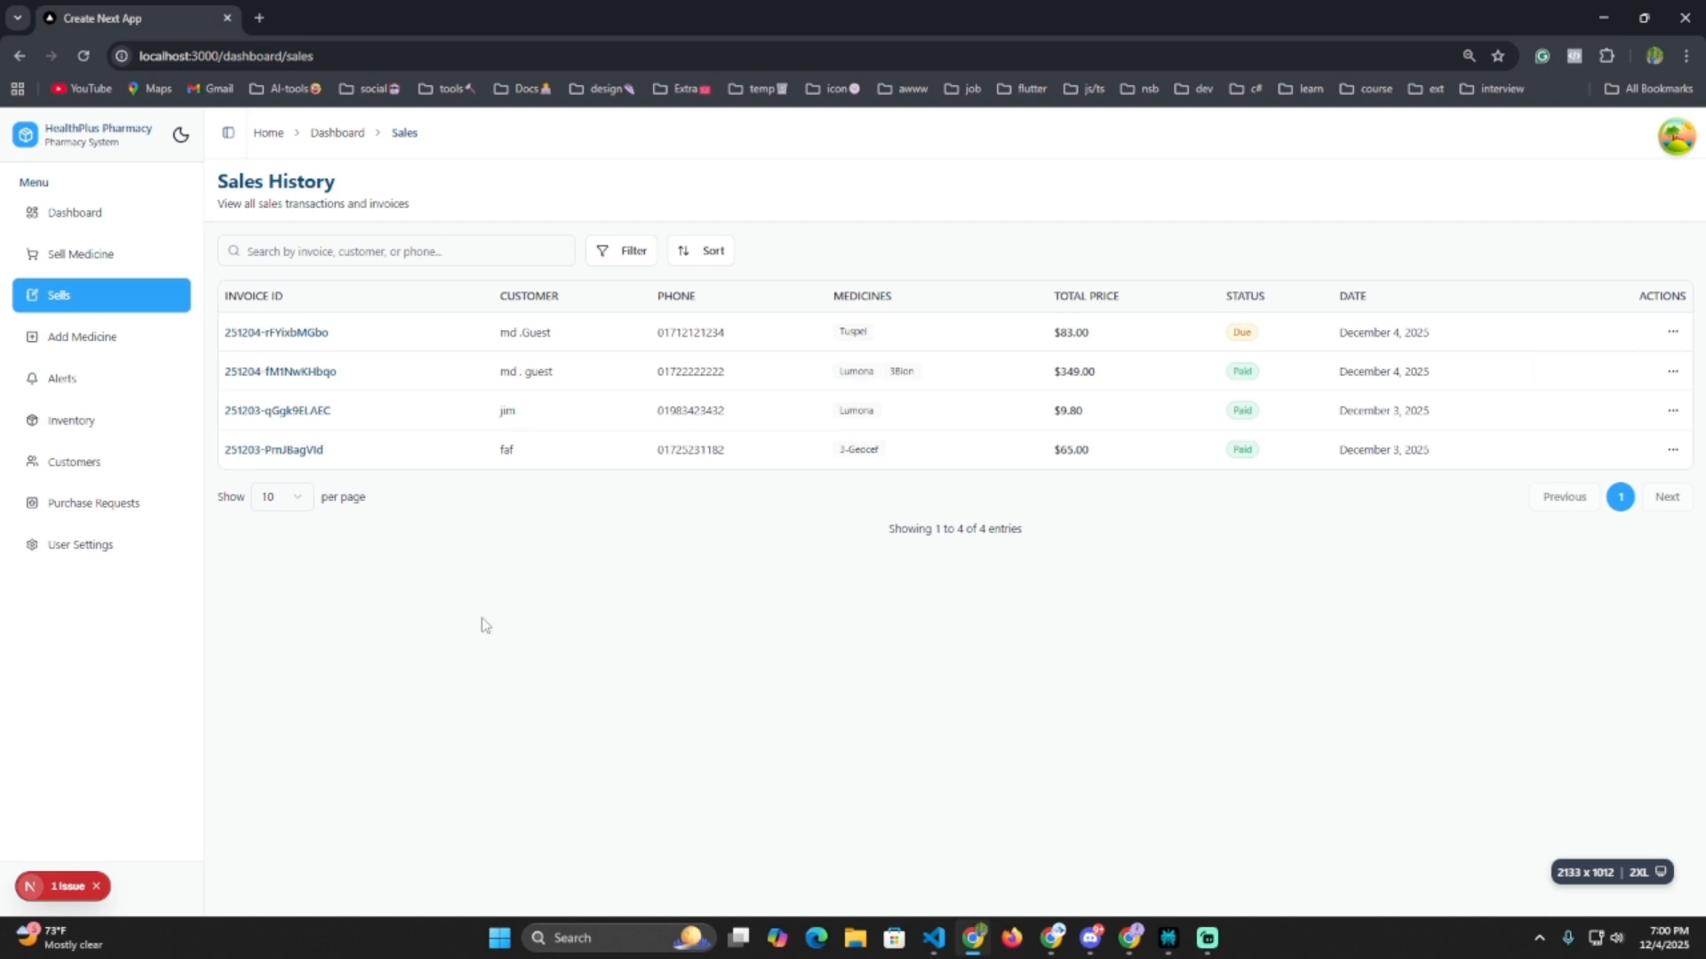
Check the guest customer's 13.00 BDT pending due on the Customers page.
left_click(96, 469)
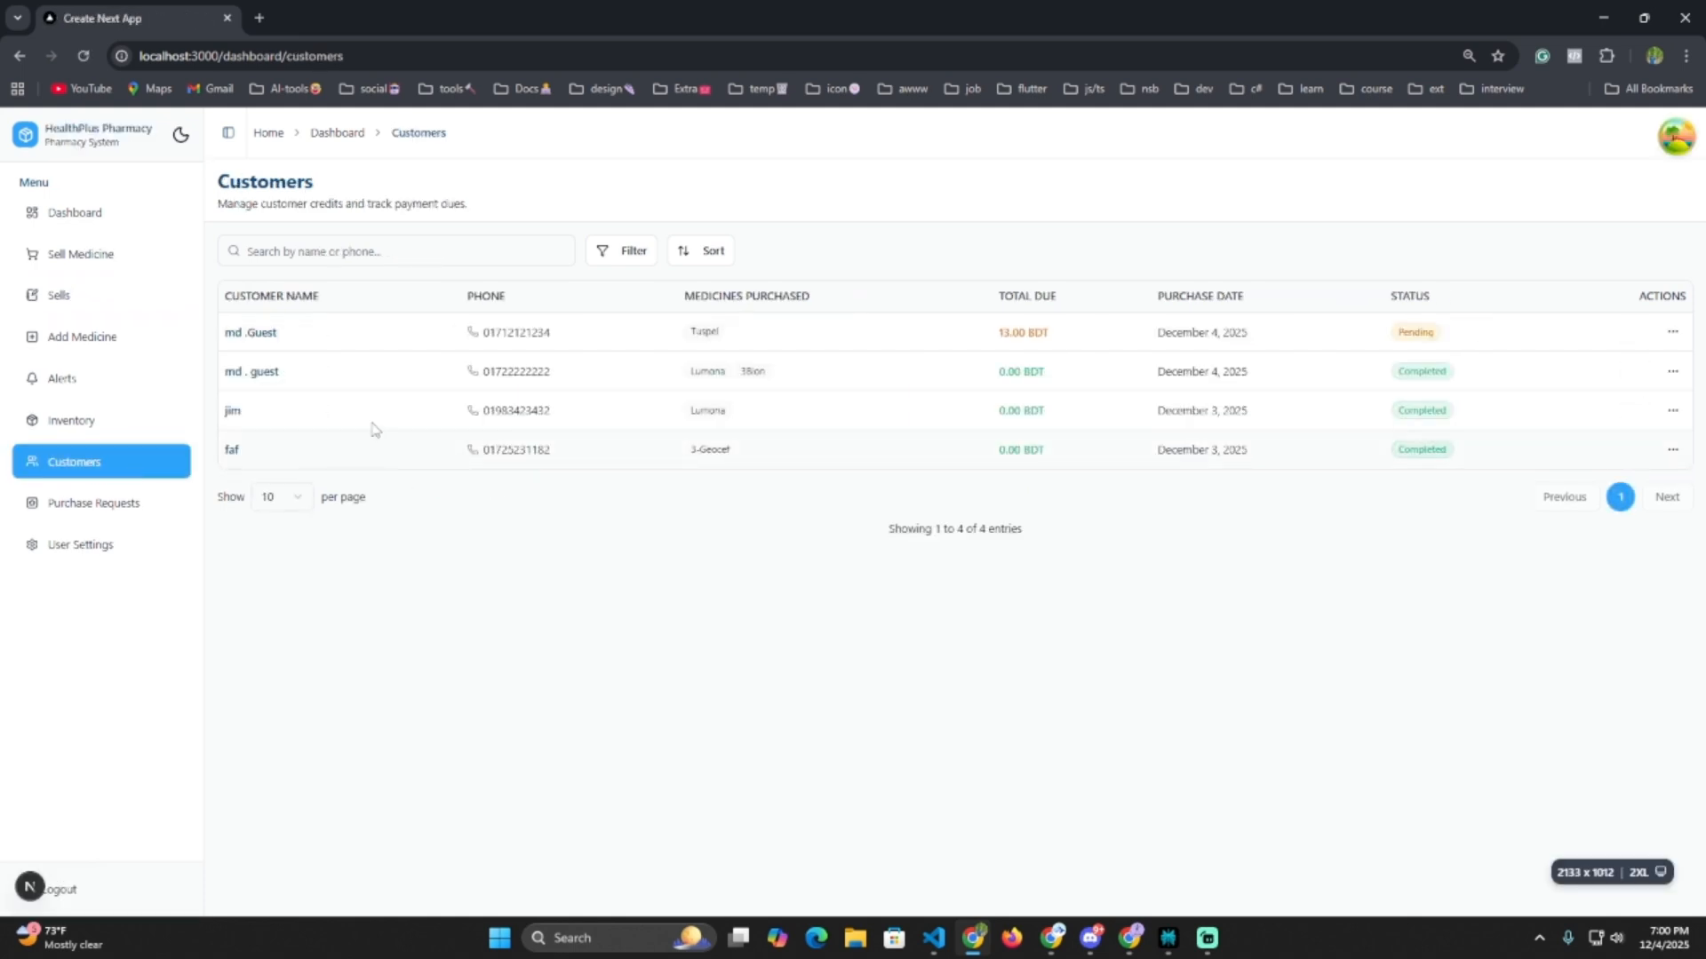
double_click(1012, 334)
left_click(1676, 332)
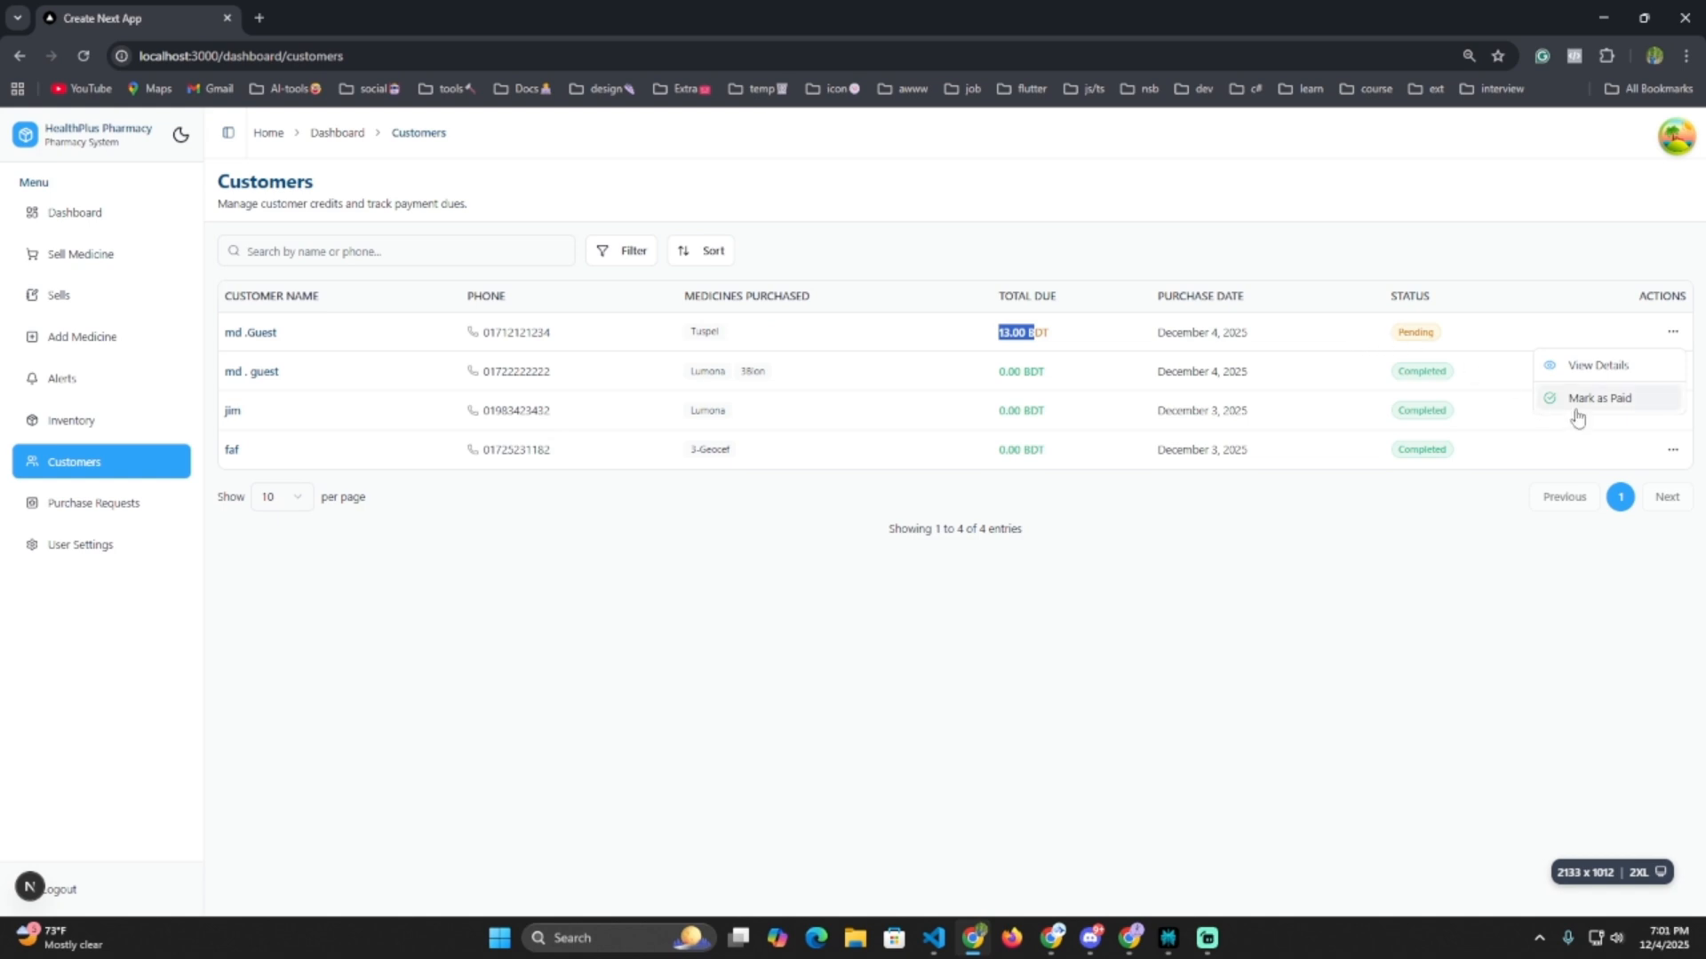
left_click(1286, 644)
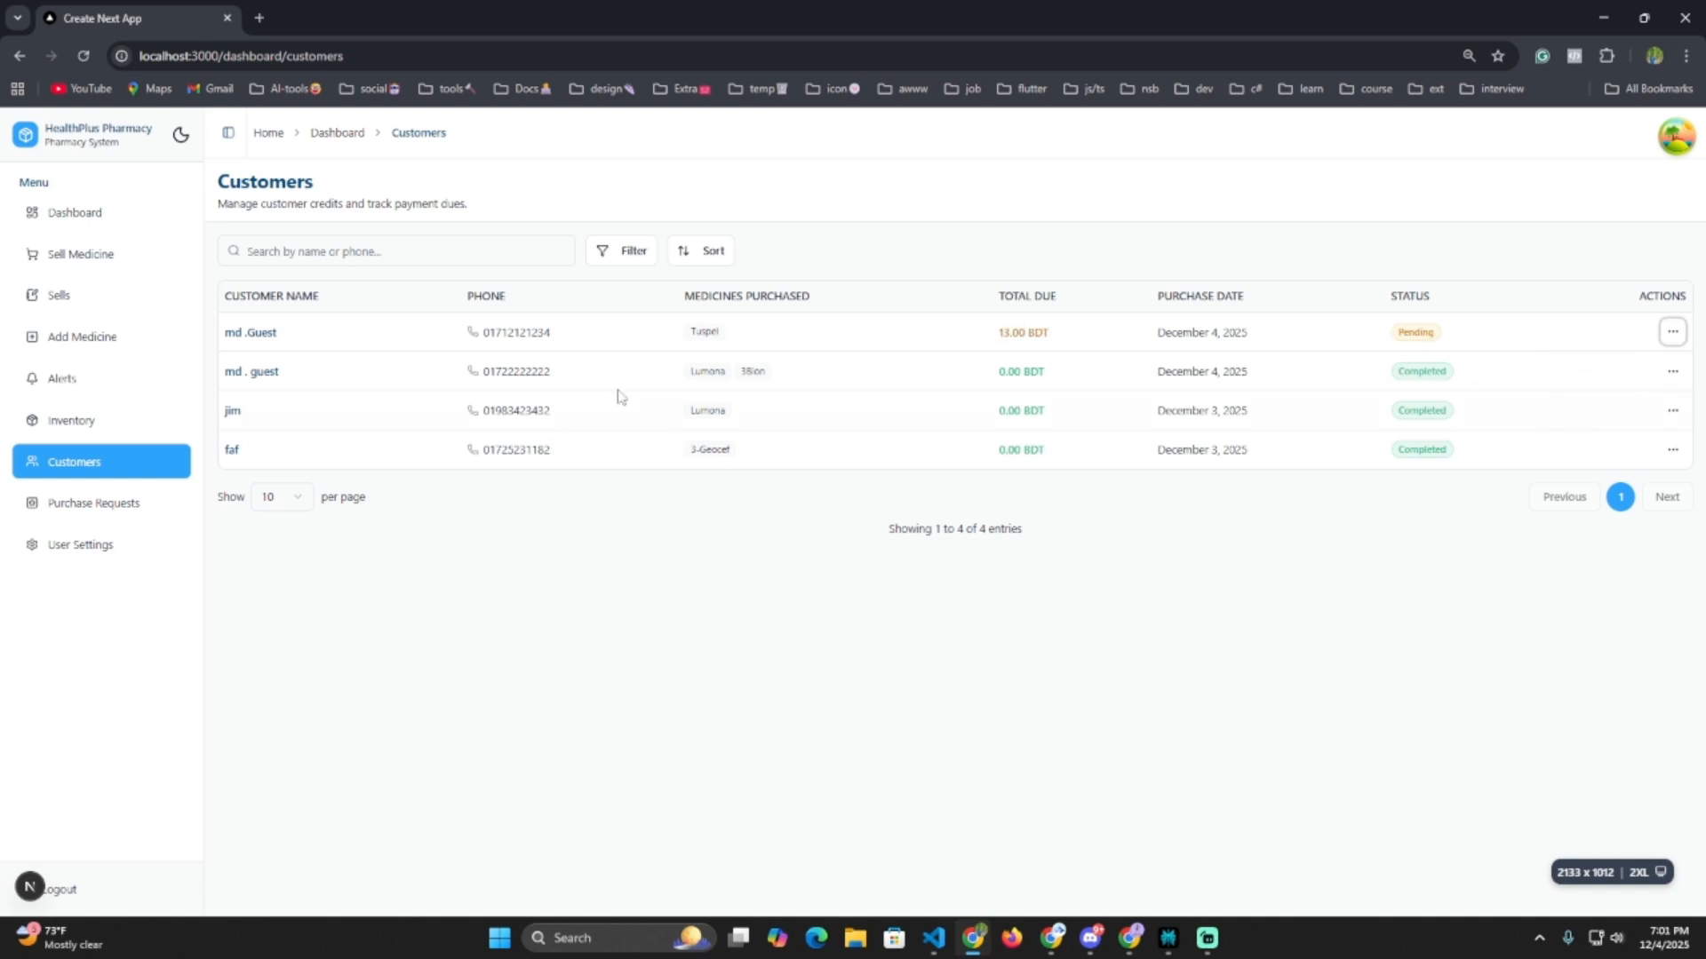
left_click(636, 258)
left_click(331, 255)
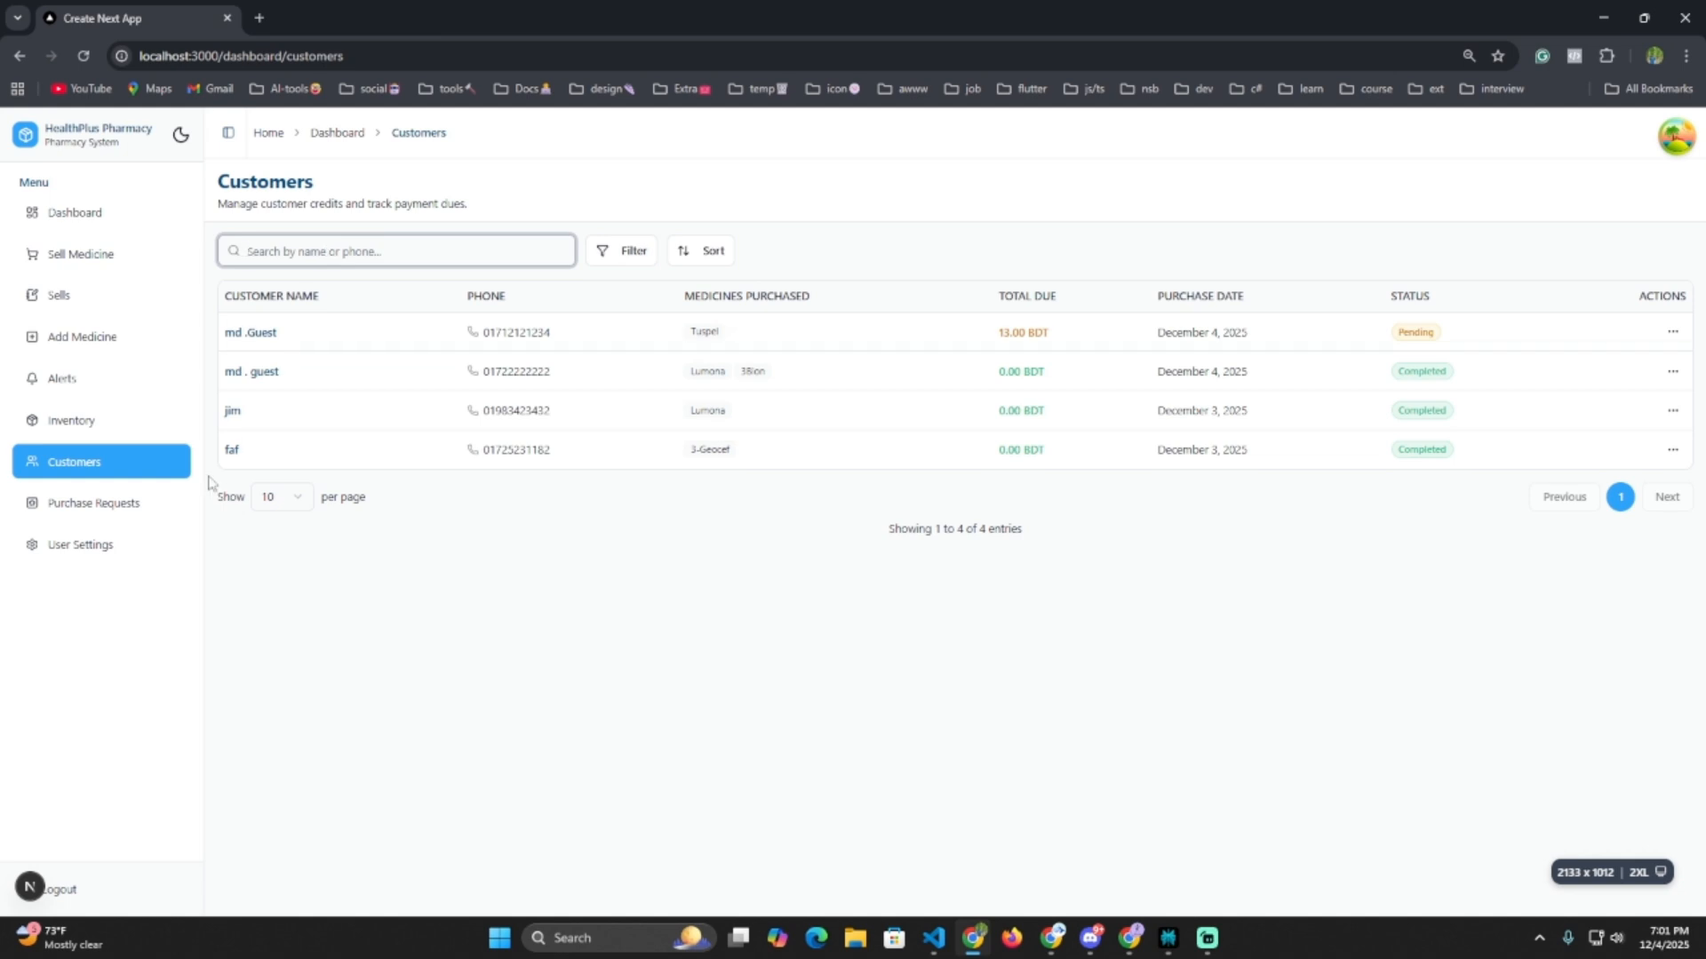
Browse both pages of the product inventory, then review the stock alerts.
left_click(116, 434)
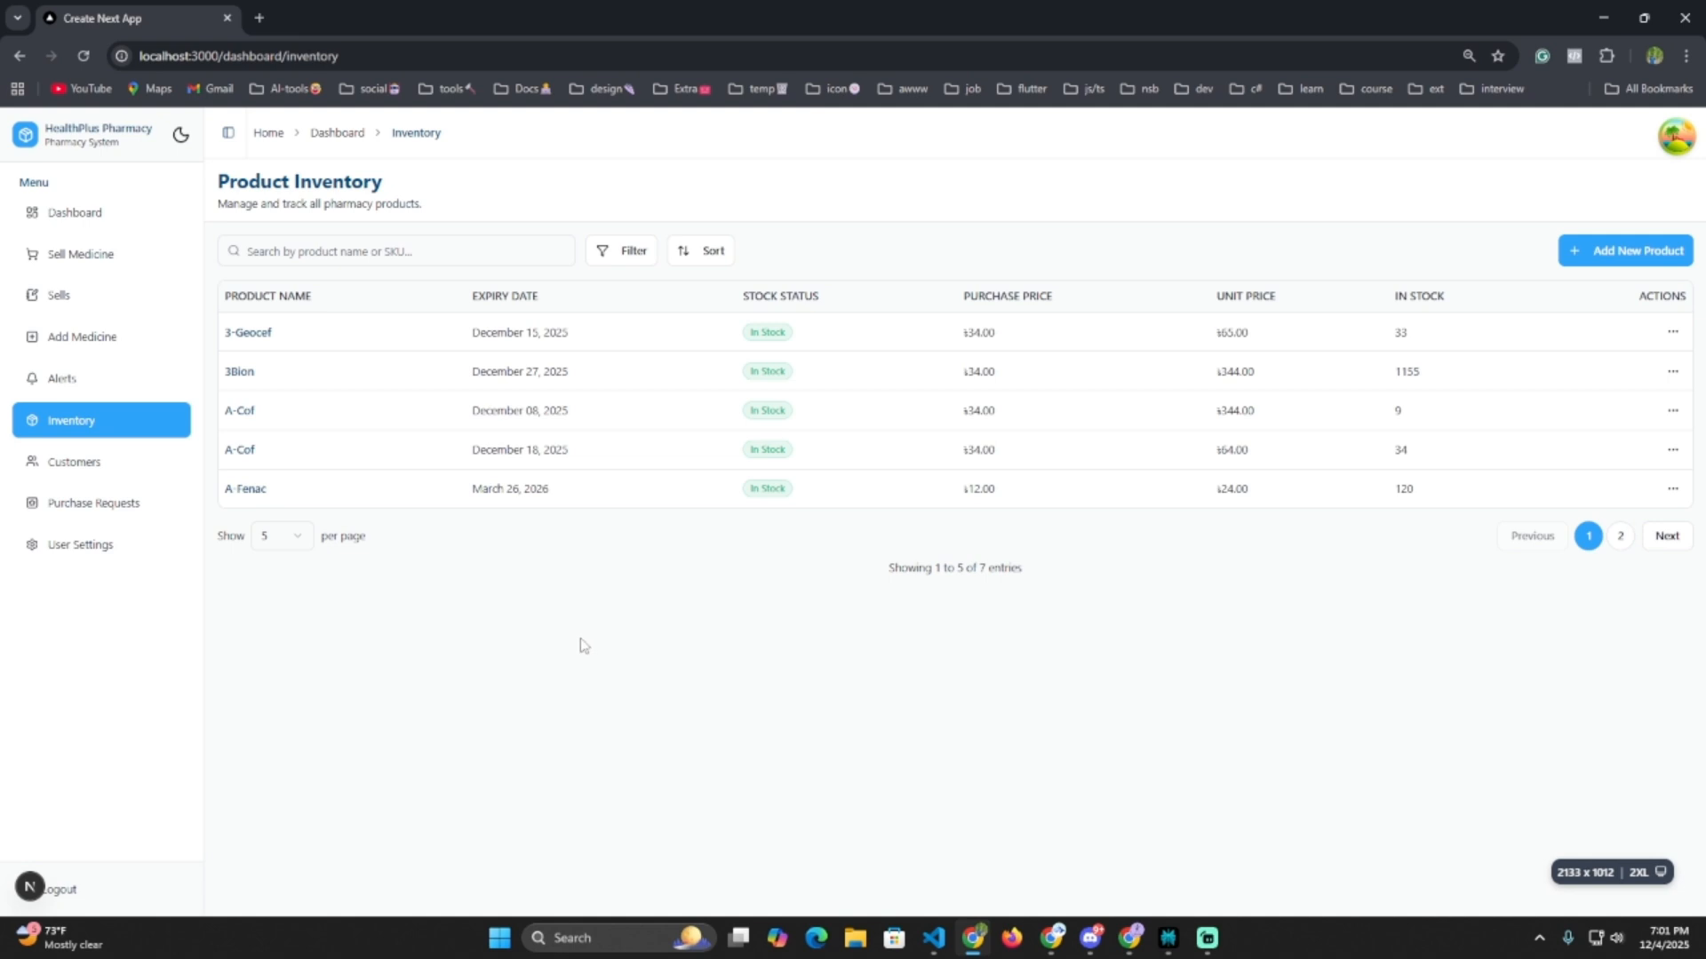
left_click(1619, 537)
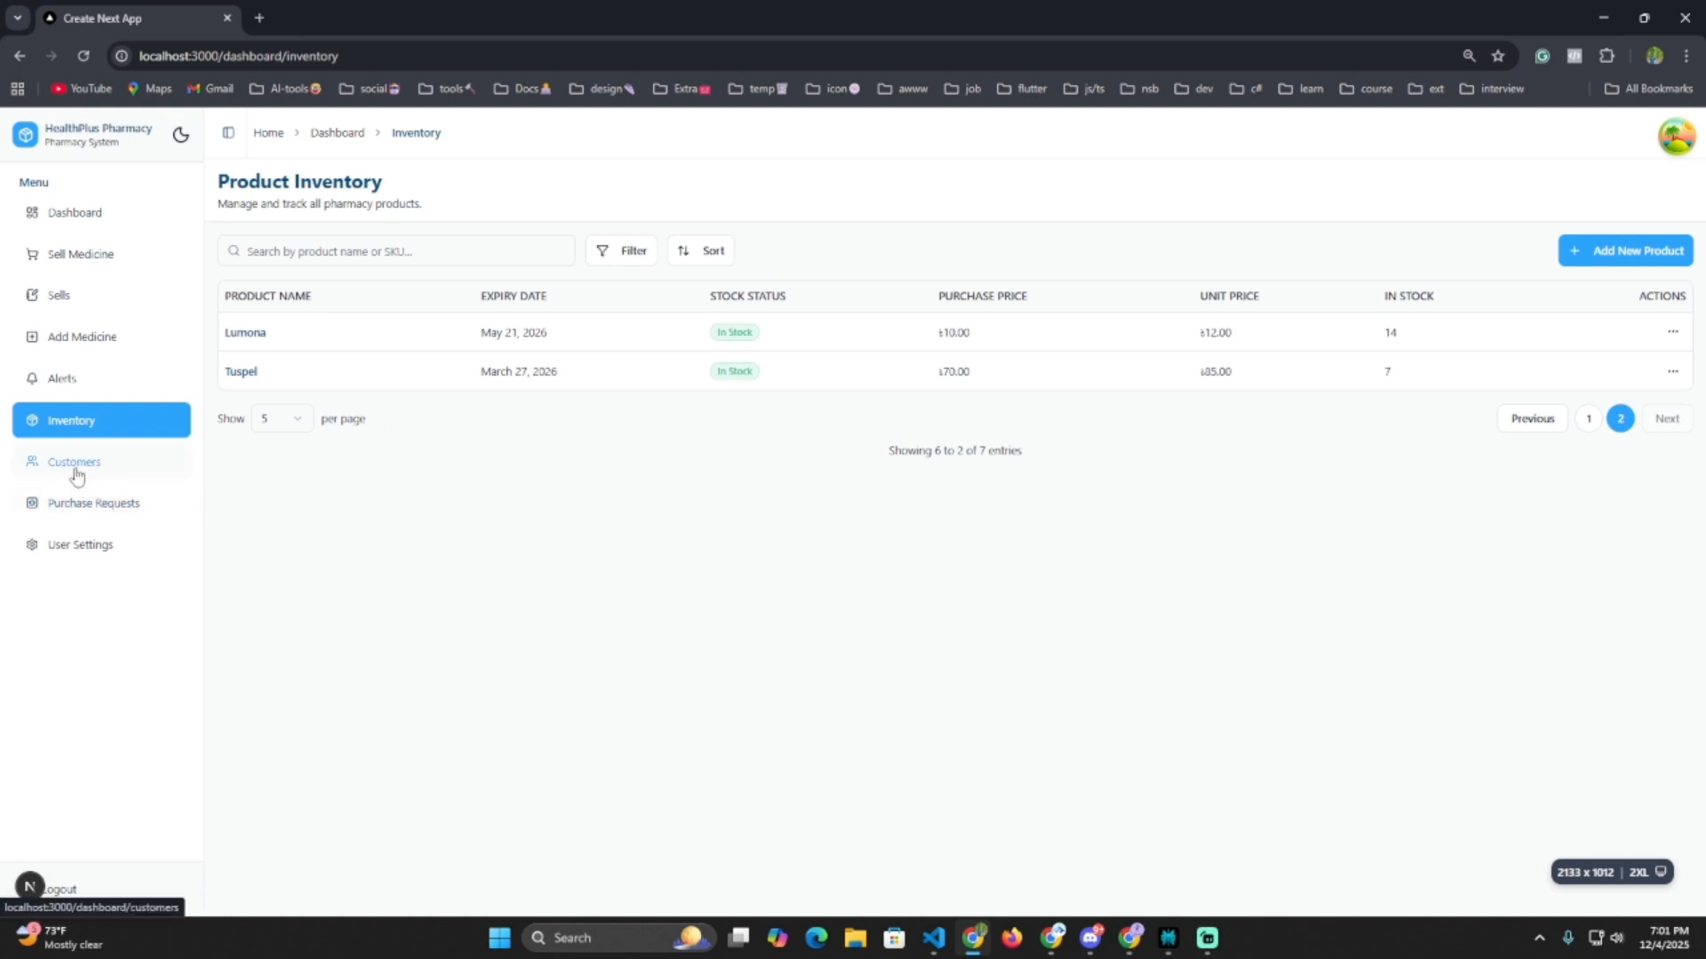
left_click(98, 396)
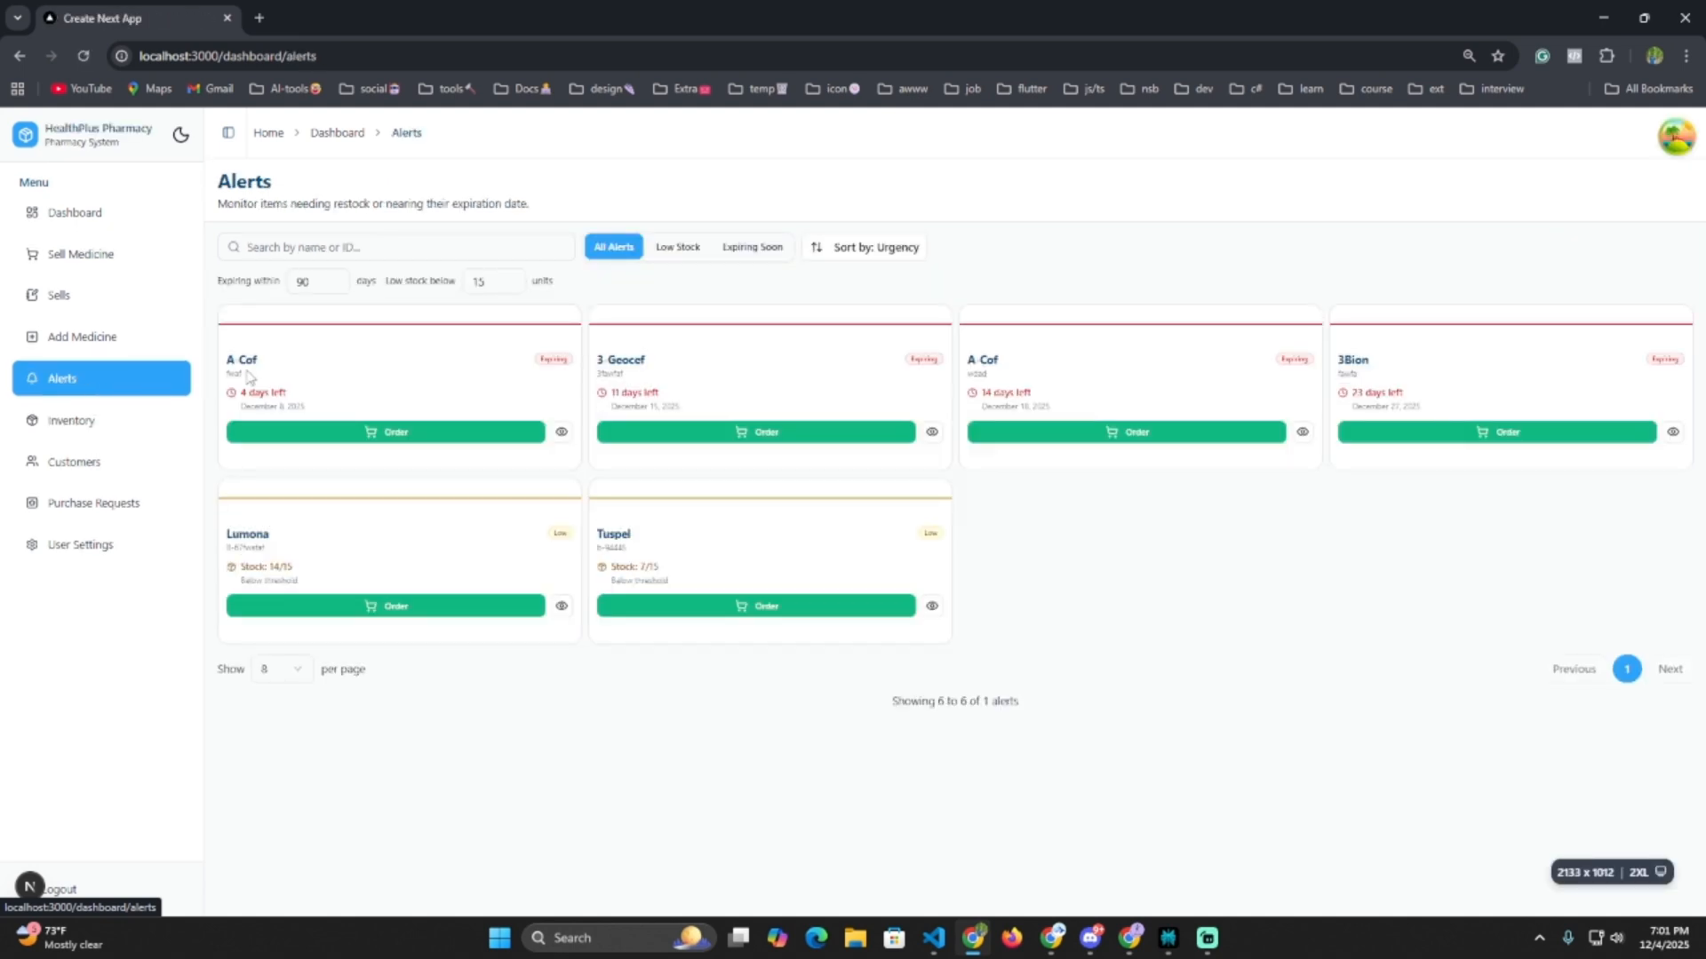
left_click_drag(239, 398, 317, 400)
left_click_drag(619, 393, 688, 399)
Filter alerts to Low Stock, back to All Alerts, then open Purchase Requests.
left_click(682, 256)
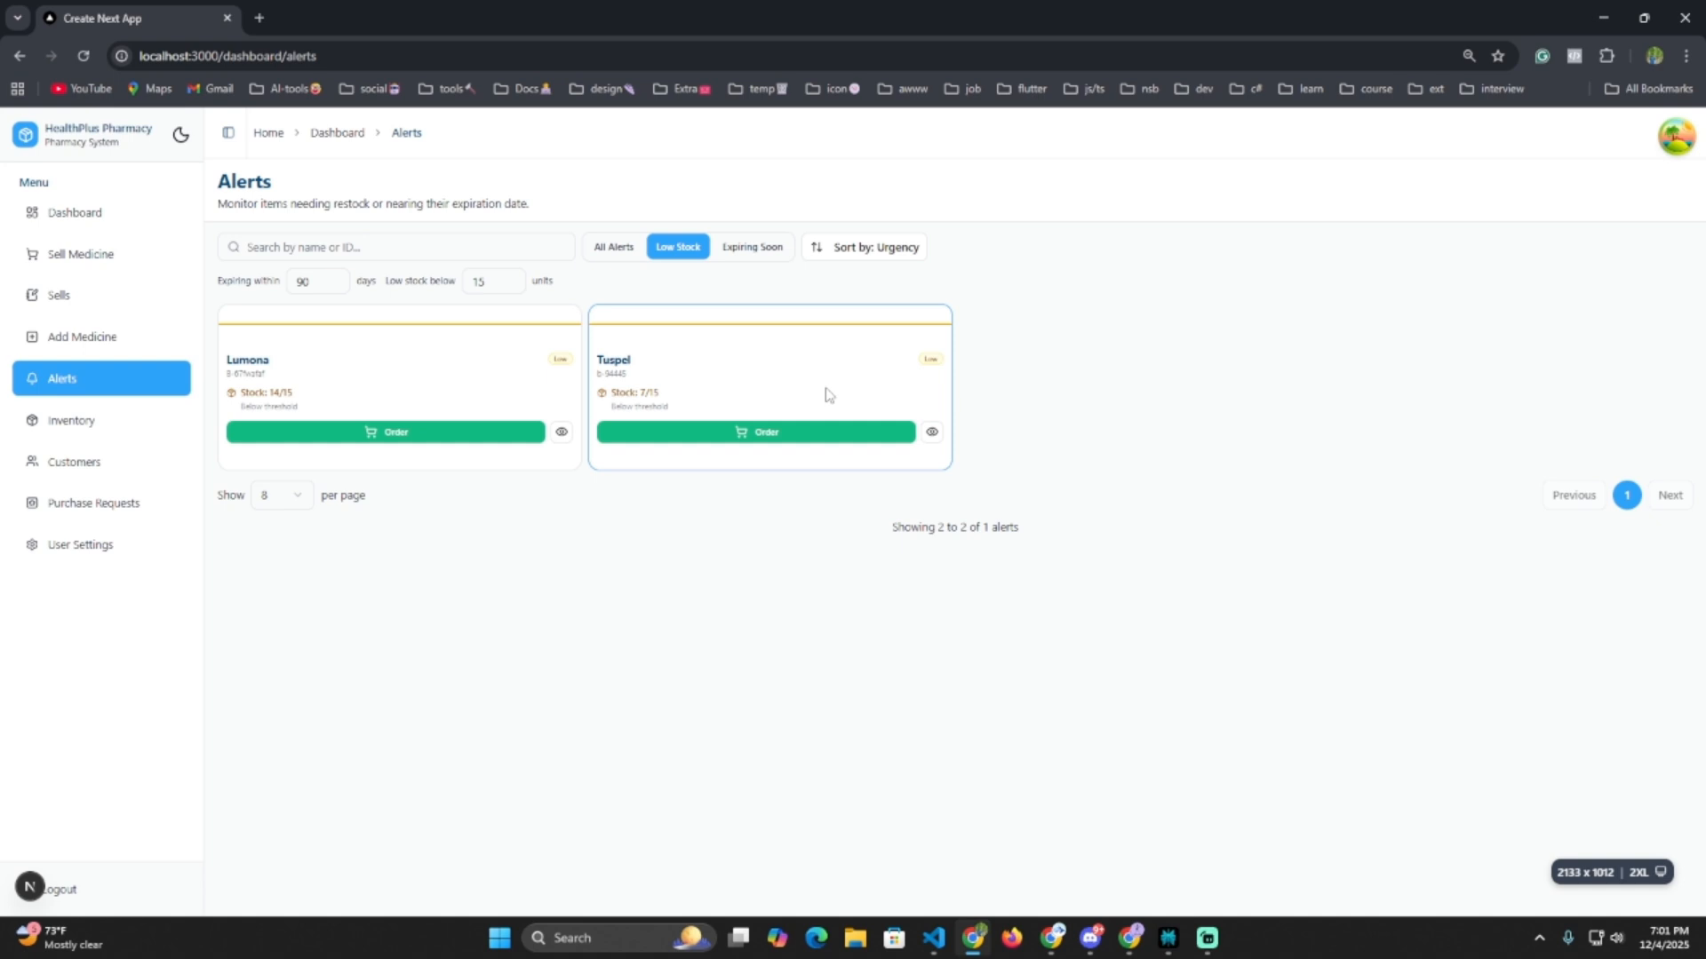
left_click(611, 254)
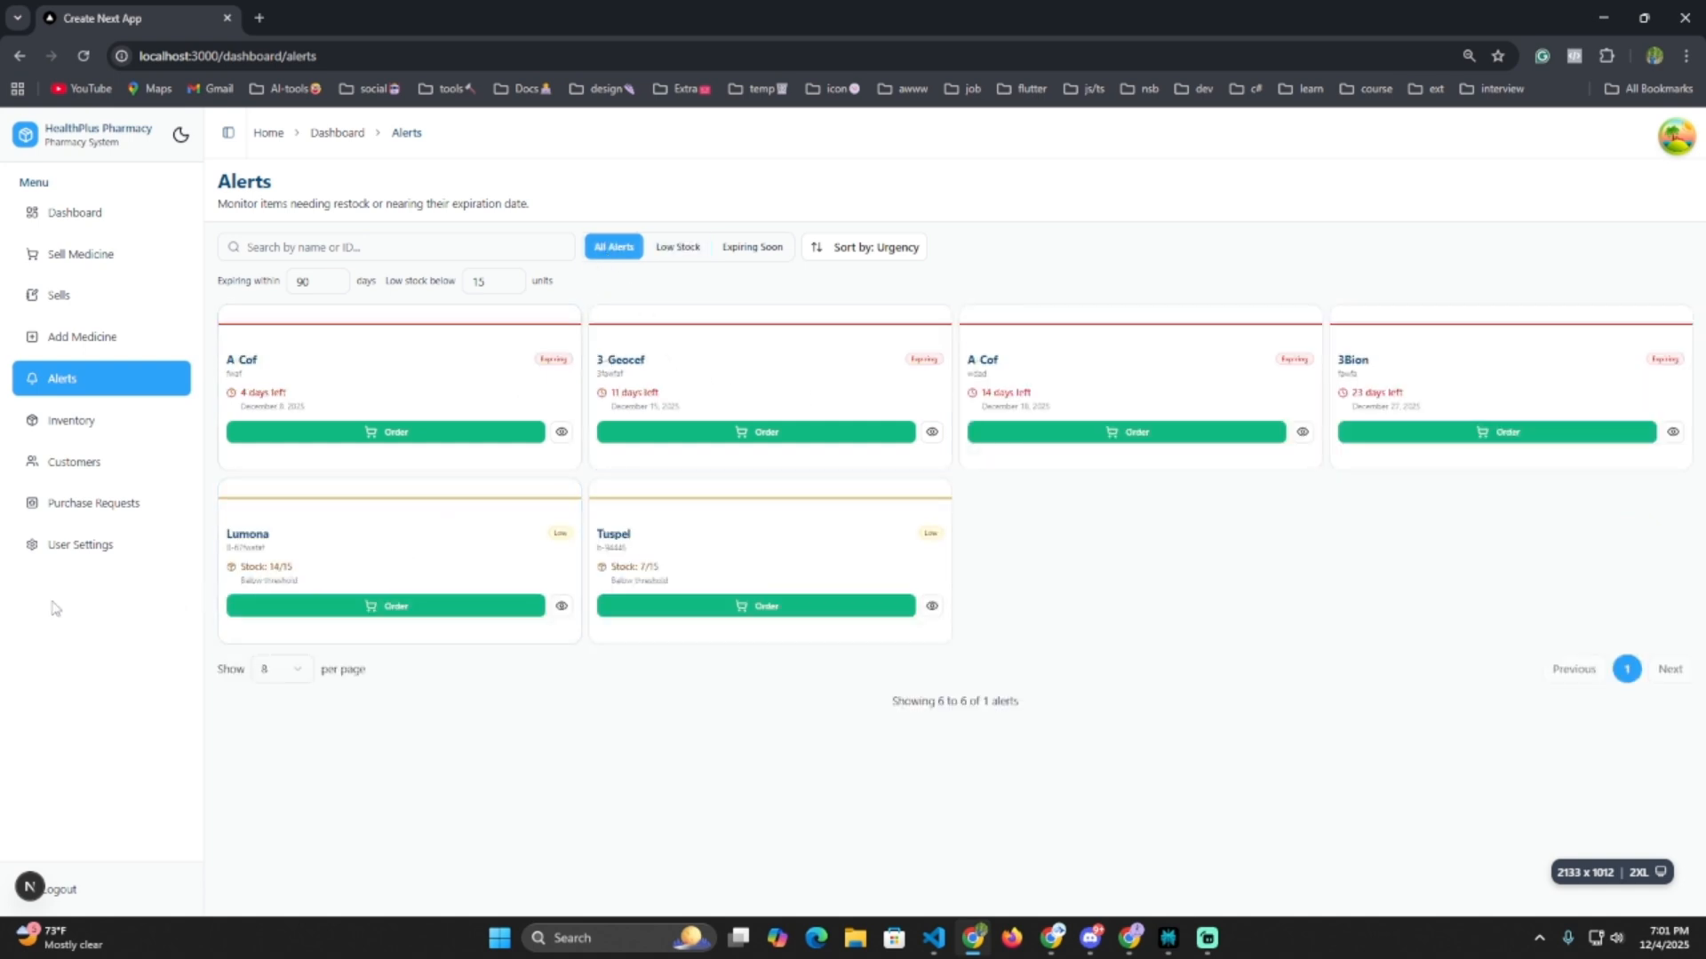
left_click(114, 507)
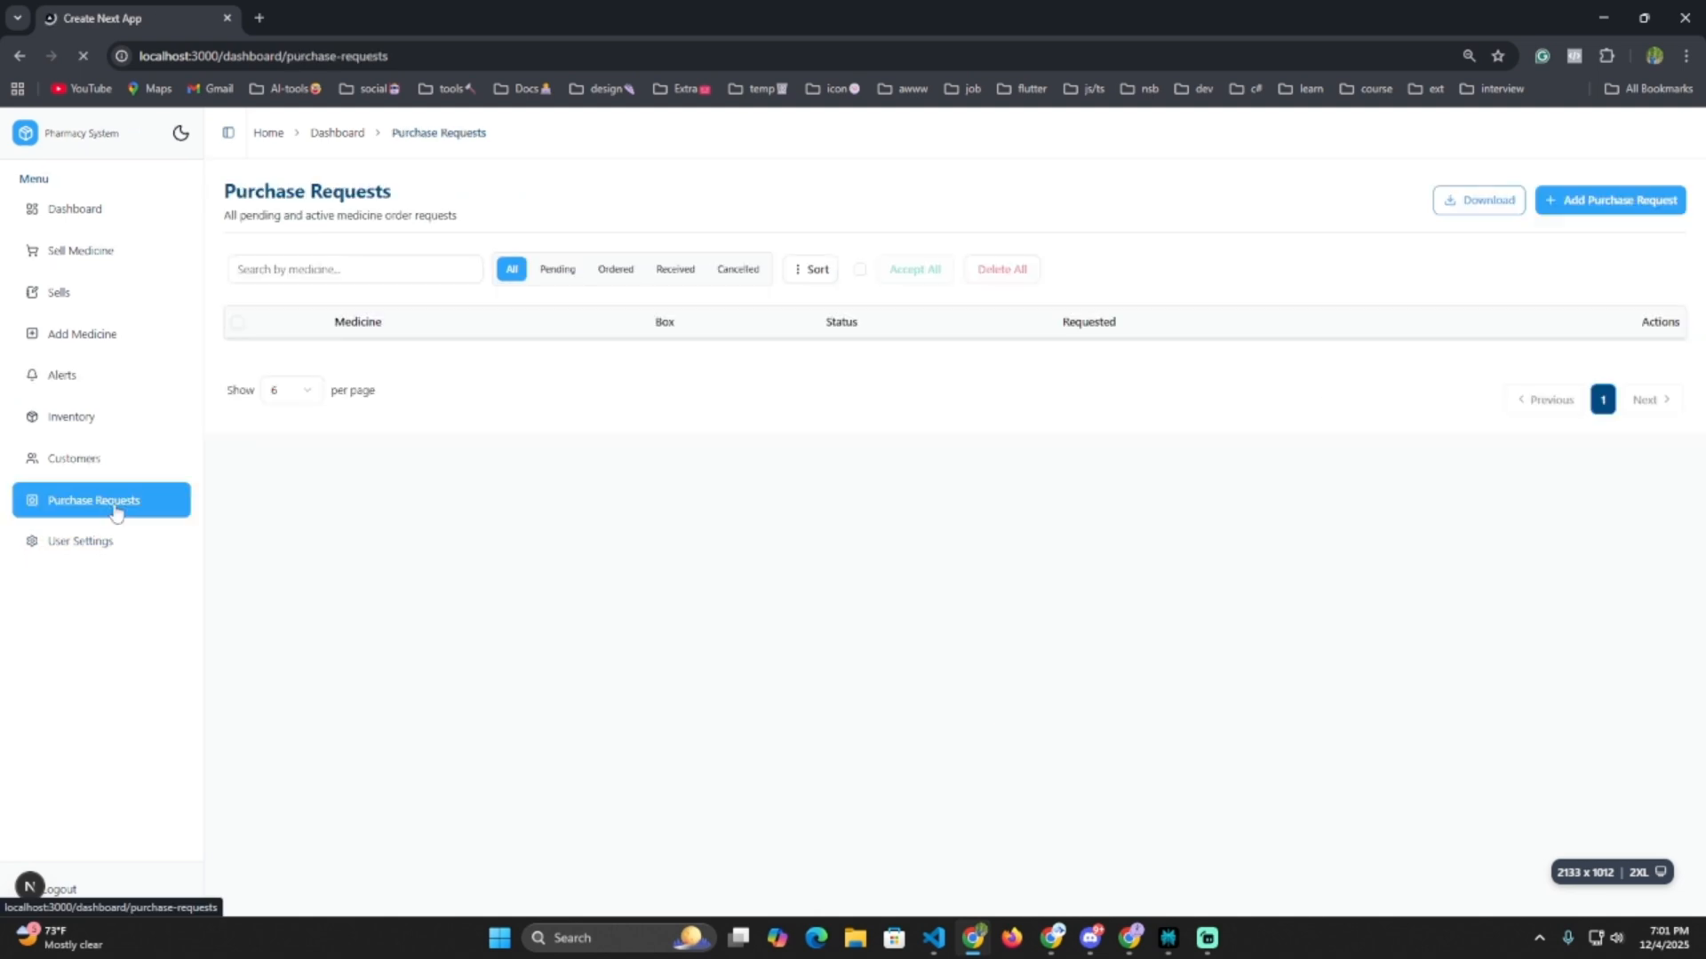
Submit a purchase request for 4 boxes of 3-Geocef Capsule 200 mg.
left_click(1634, 201)
left_click(628, 430)
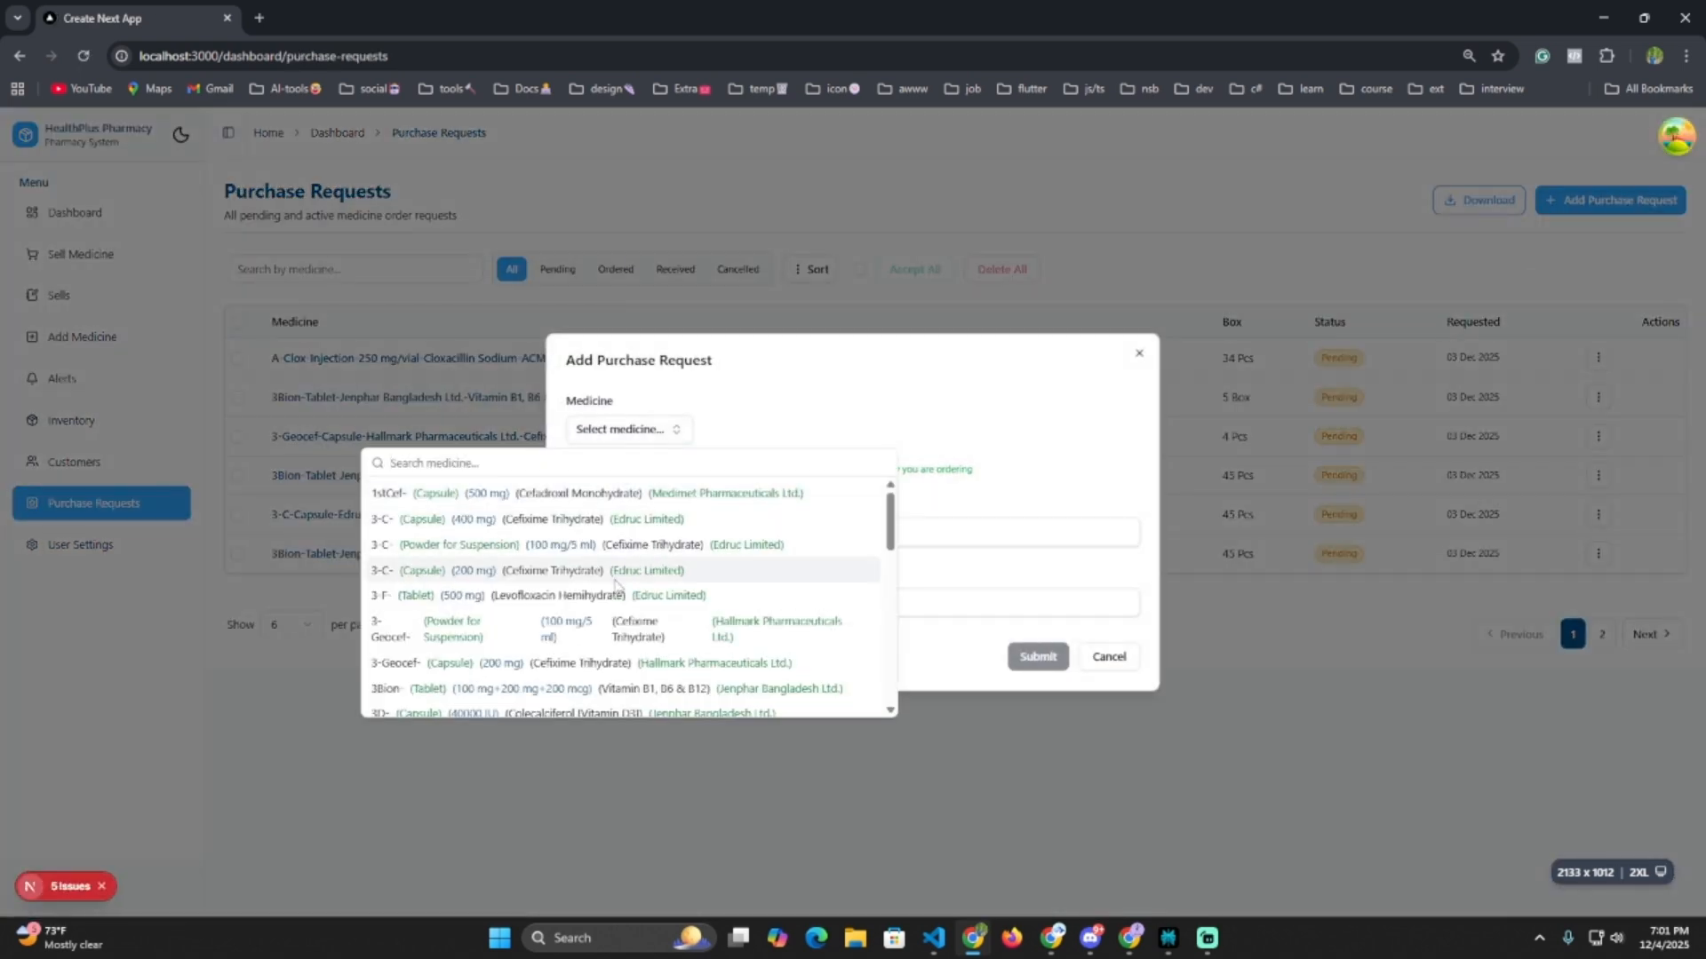
left_click(489, 664)
left_click(691, 532)
key("BackSpace")
type("4")
left_click(1038, 662)
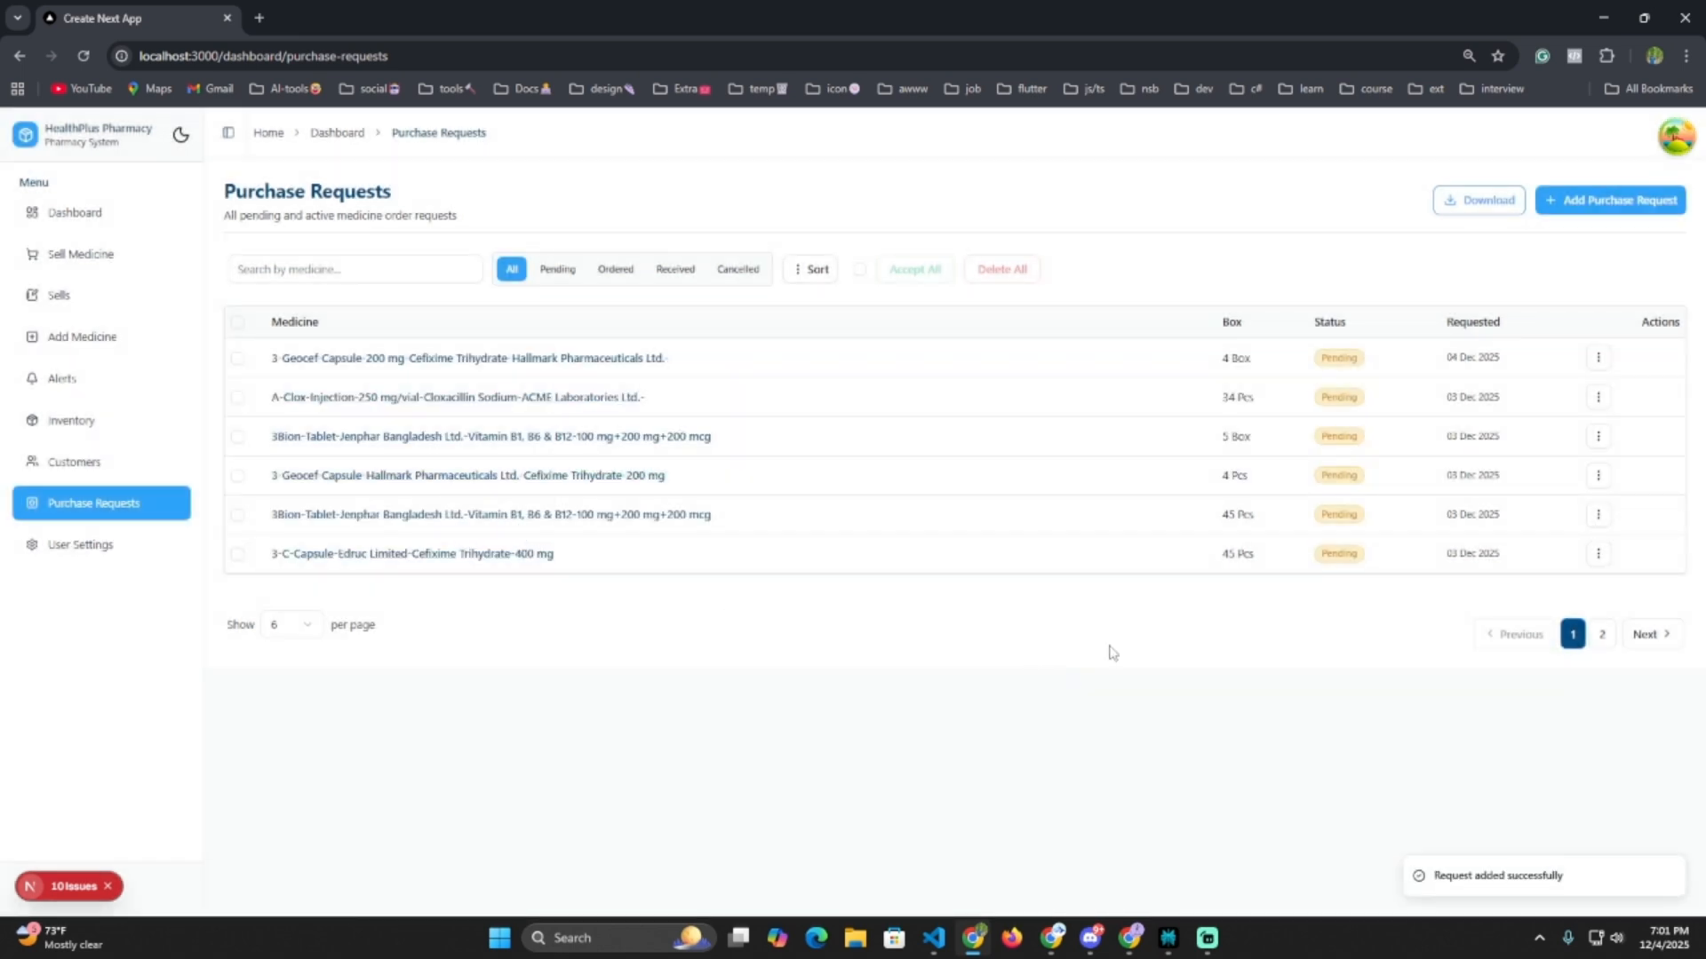
Check the second page of requests and cancel the CSV download.
left_click(1602, 634)
left_click(1453, 201)
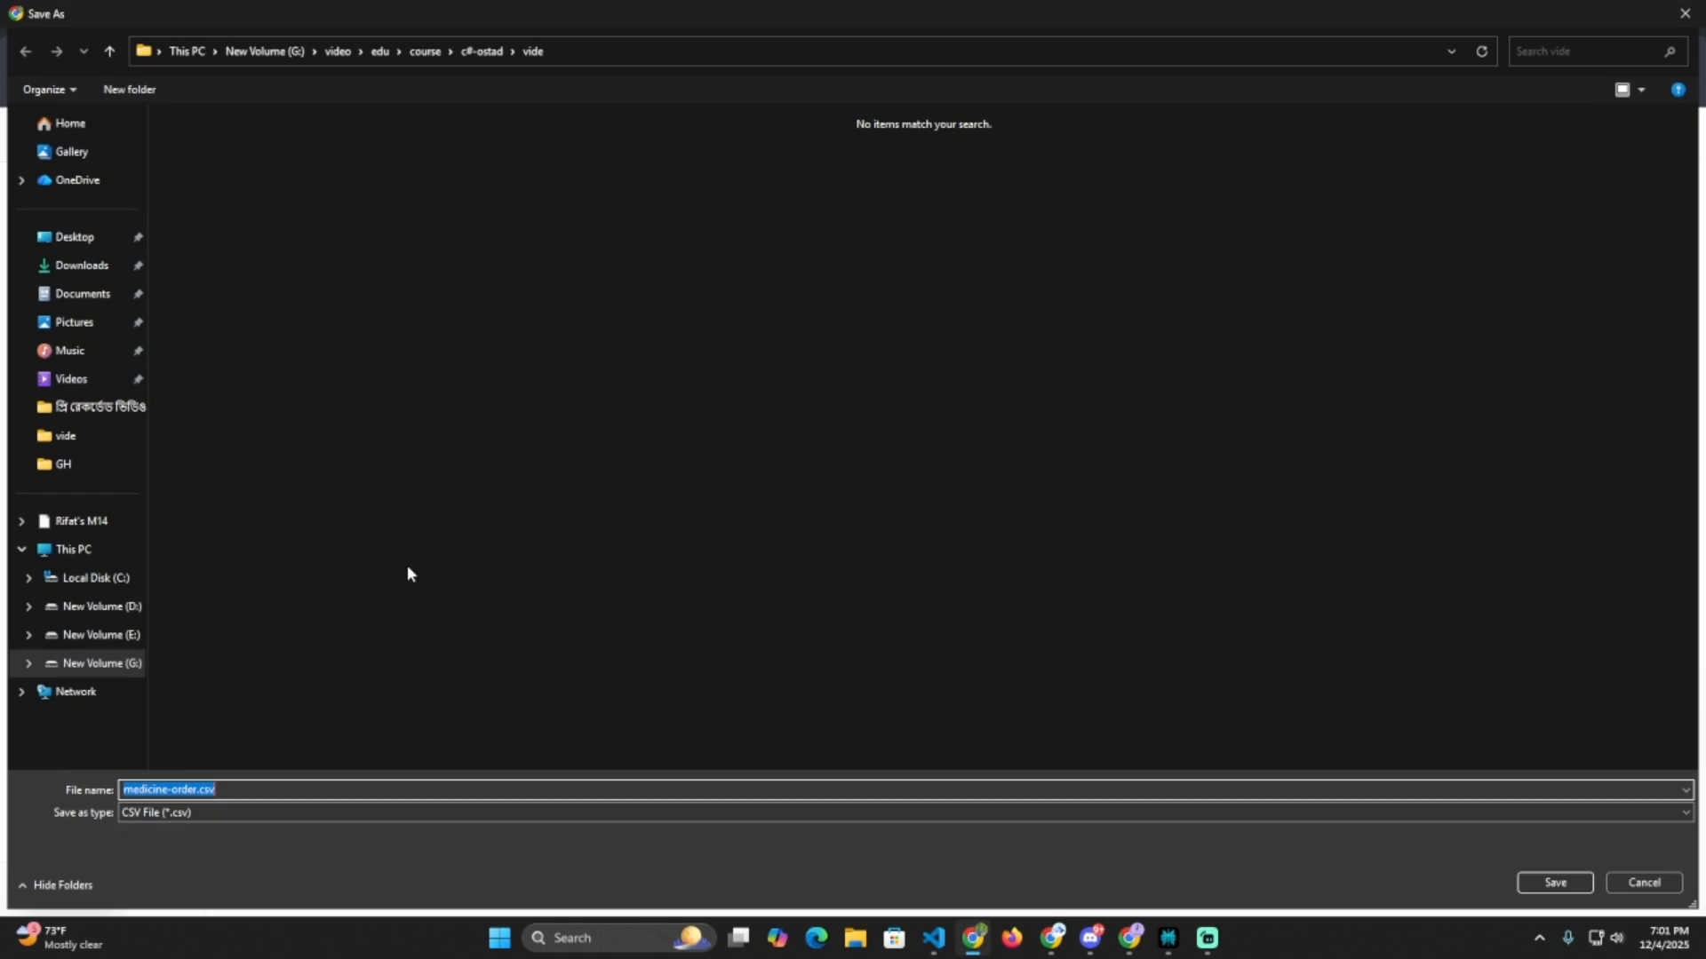
left_click(1684, 14)
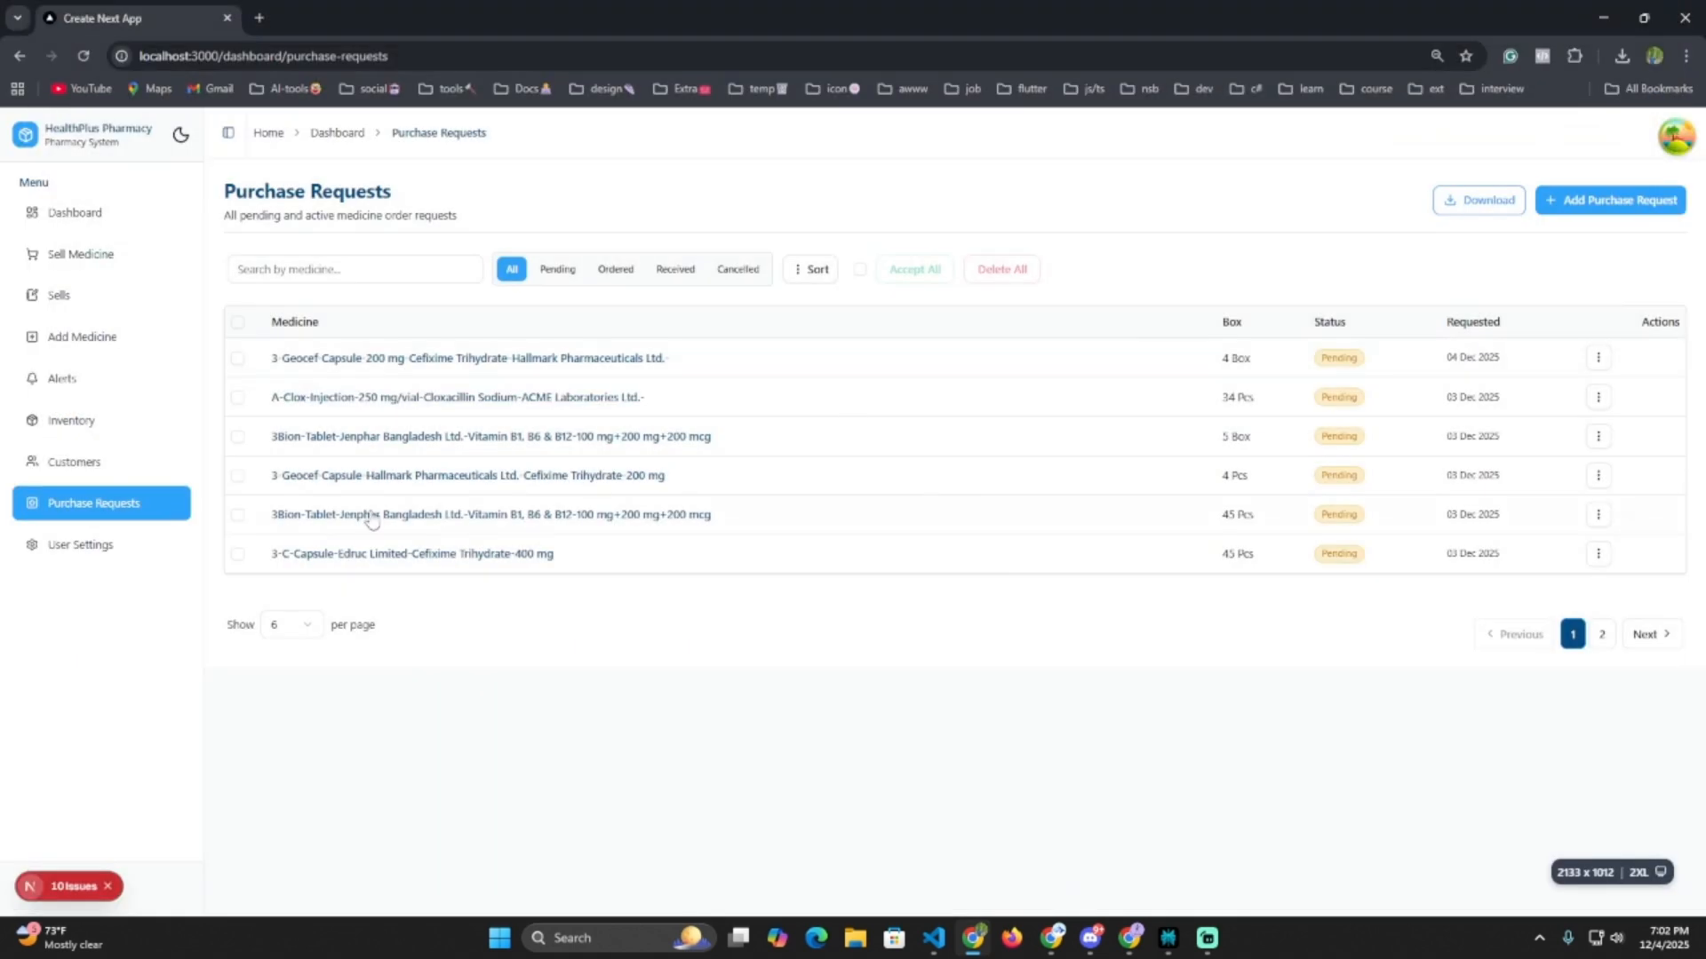
Open the Dashboard and scroll through this week's figures and charts.
left_click(99, 233)
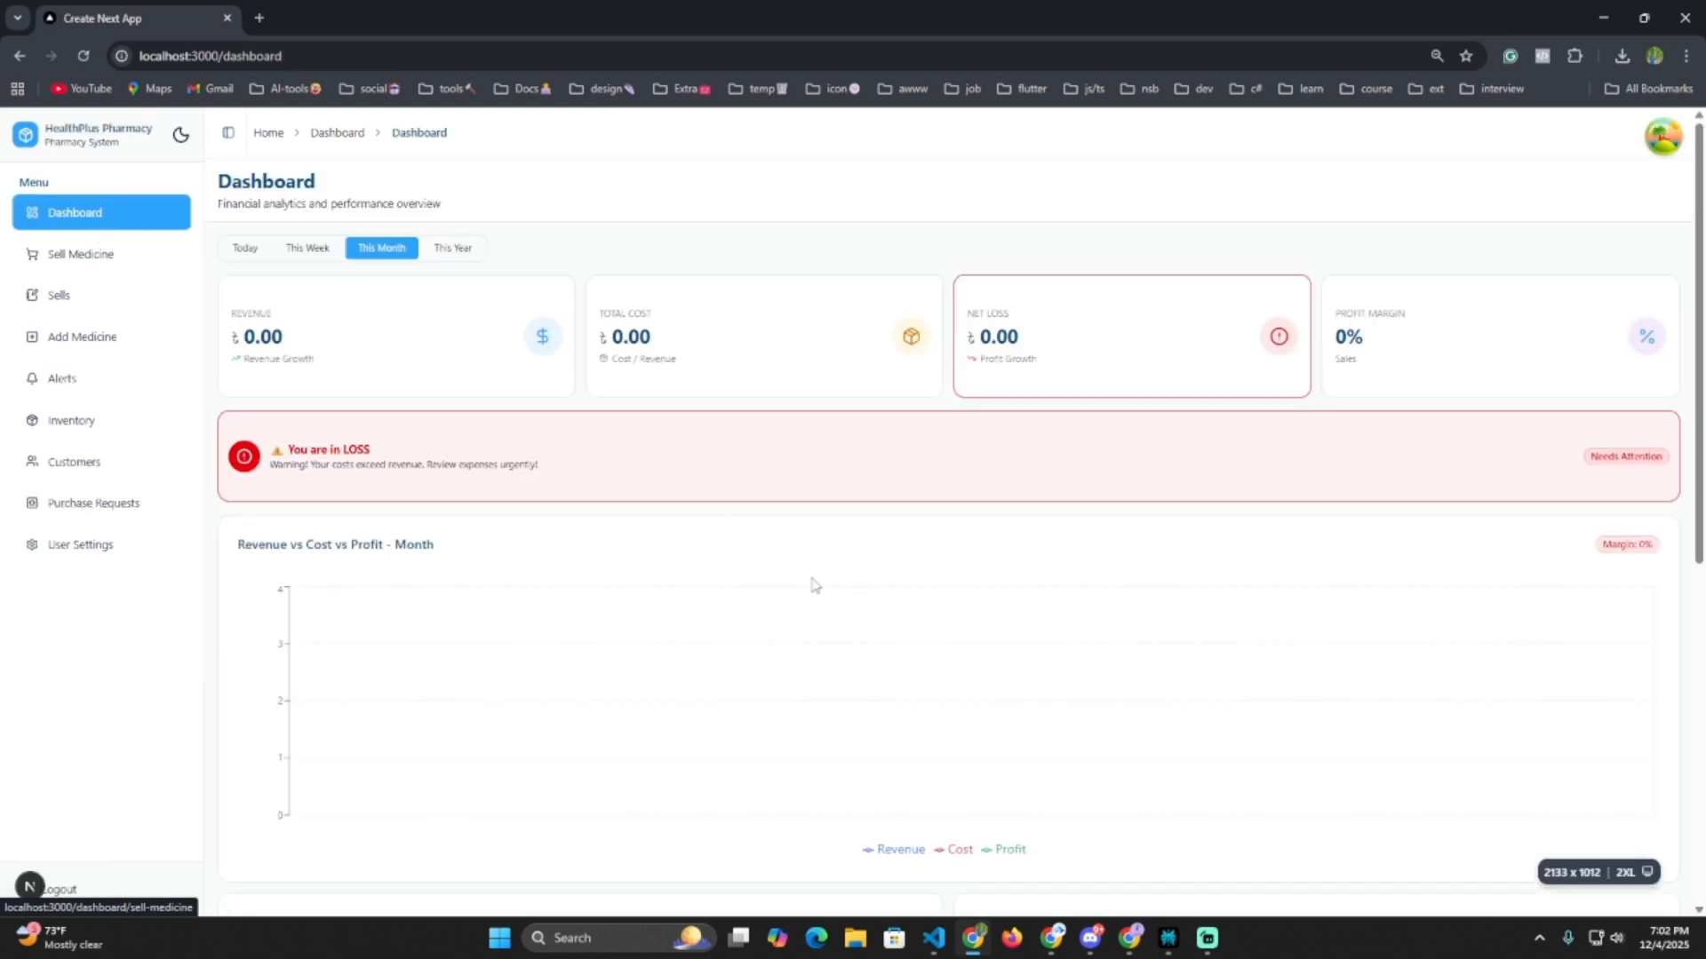
left_click(315, 262)
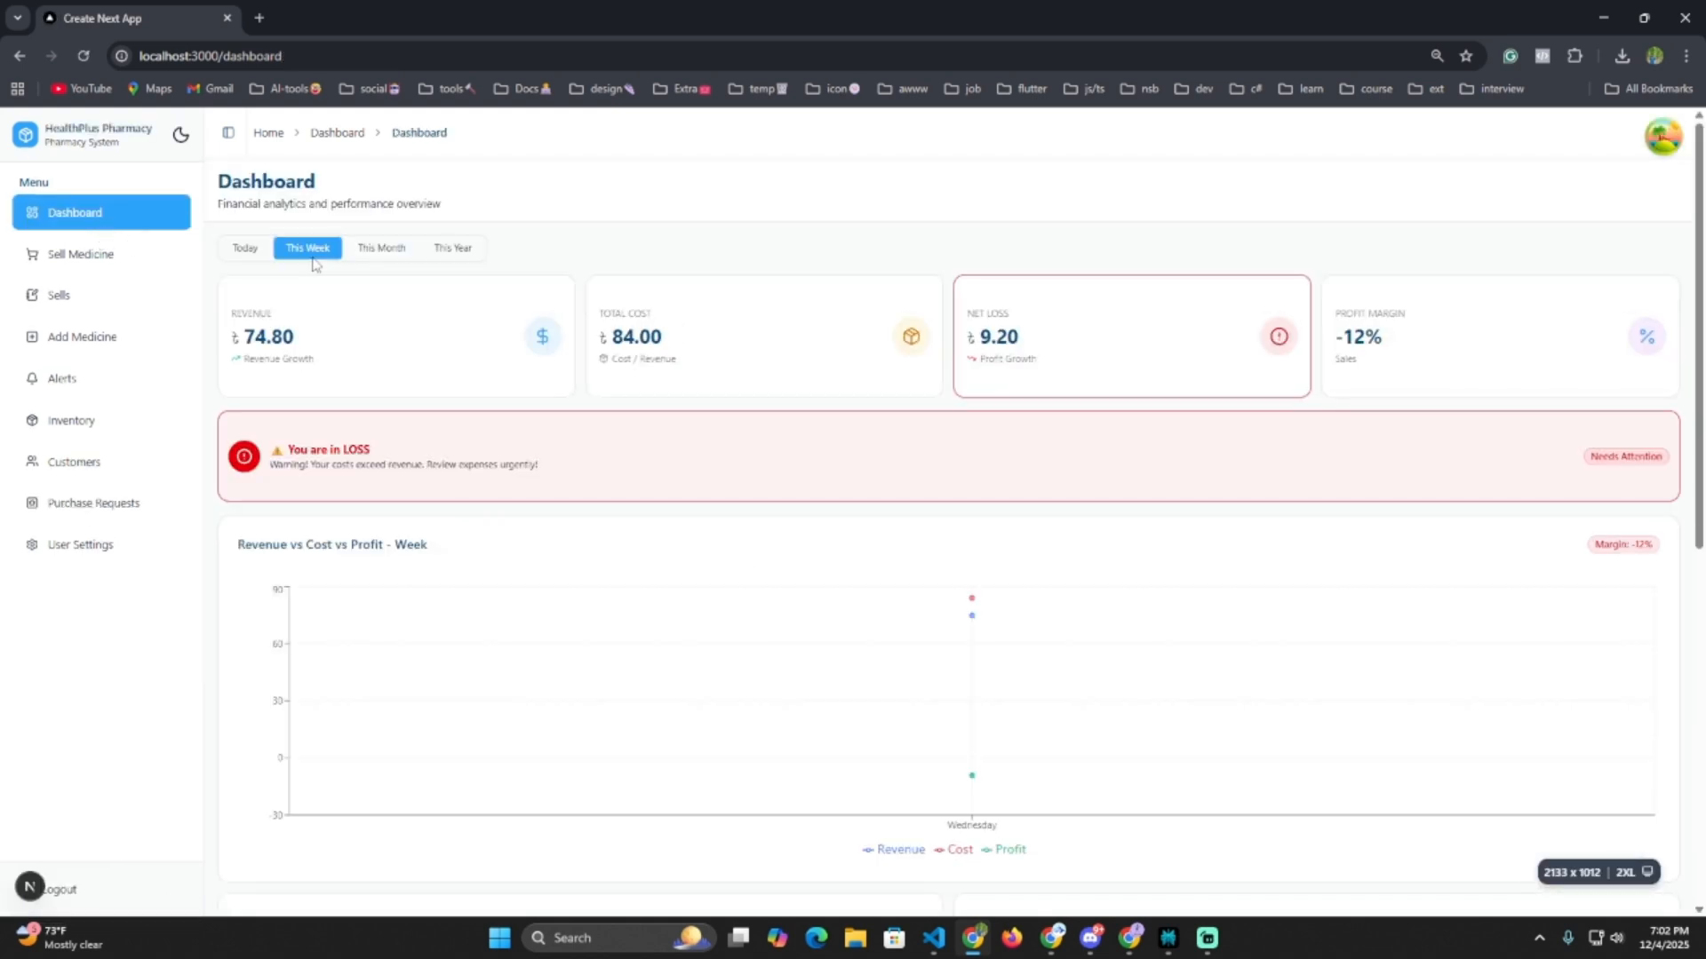
scroll(849, 581, "down", 4)
scroll(874, 604, "down", 3)
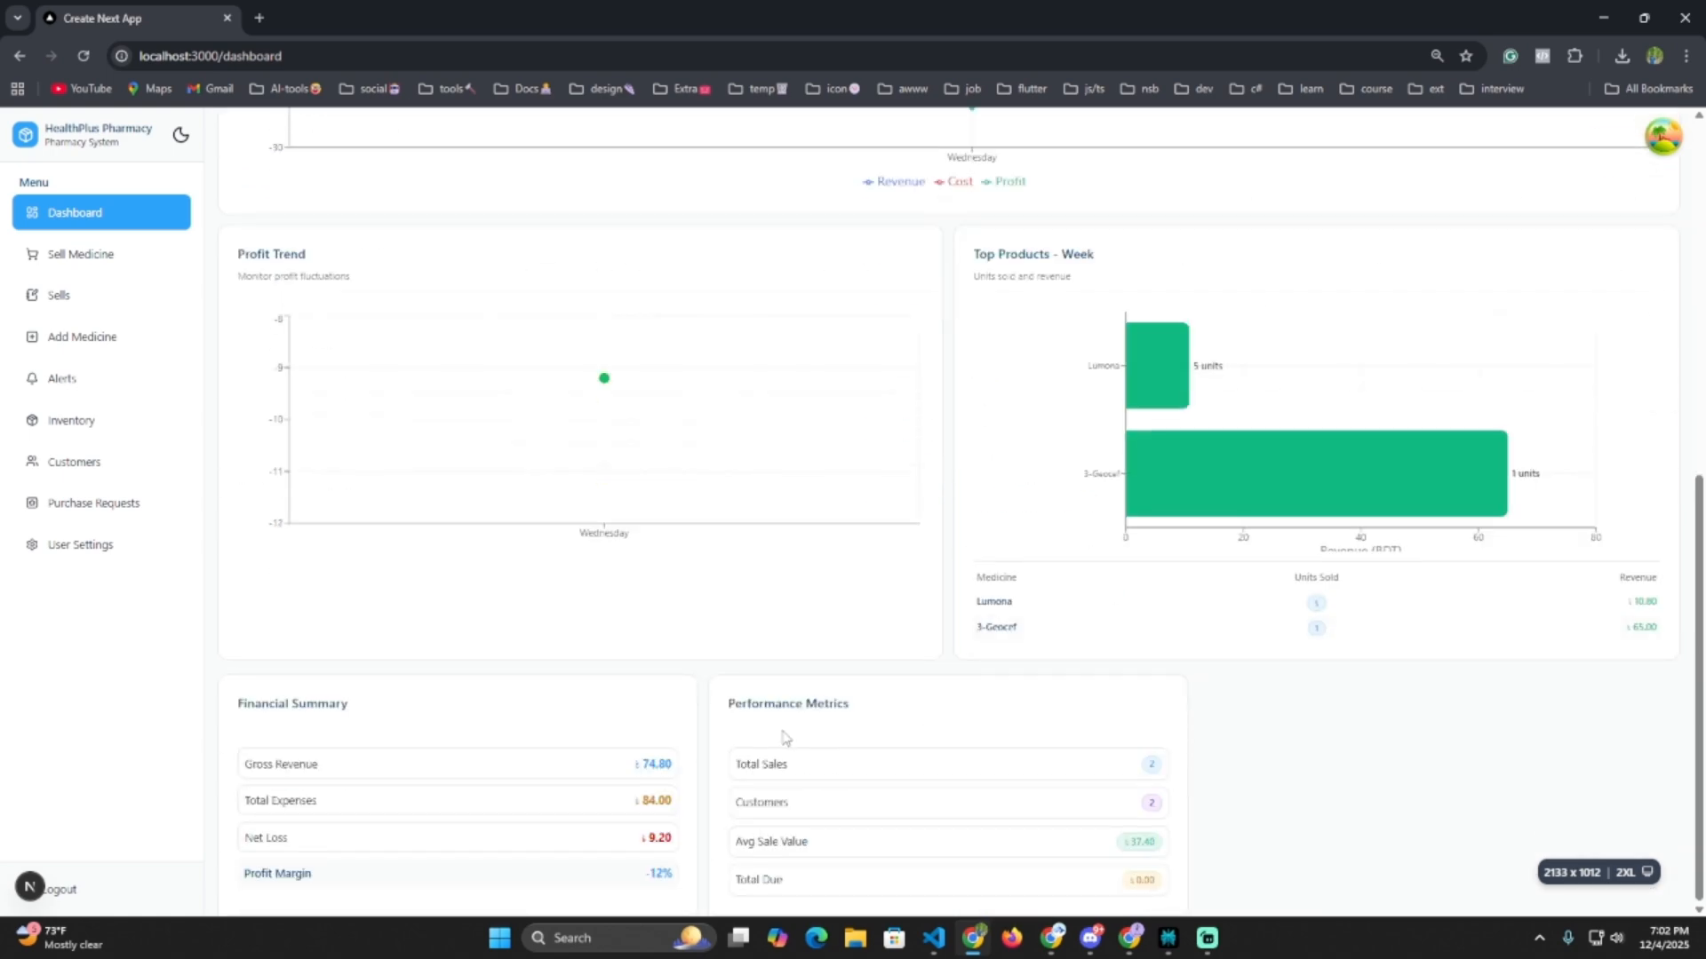
scroll(782, 733, "up", 7)
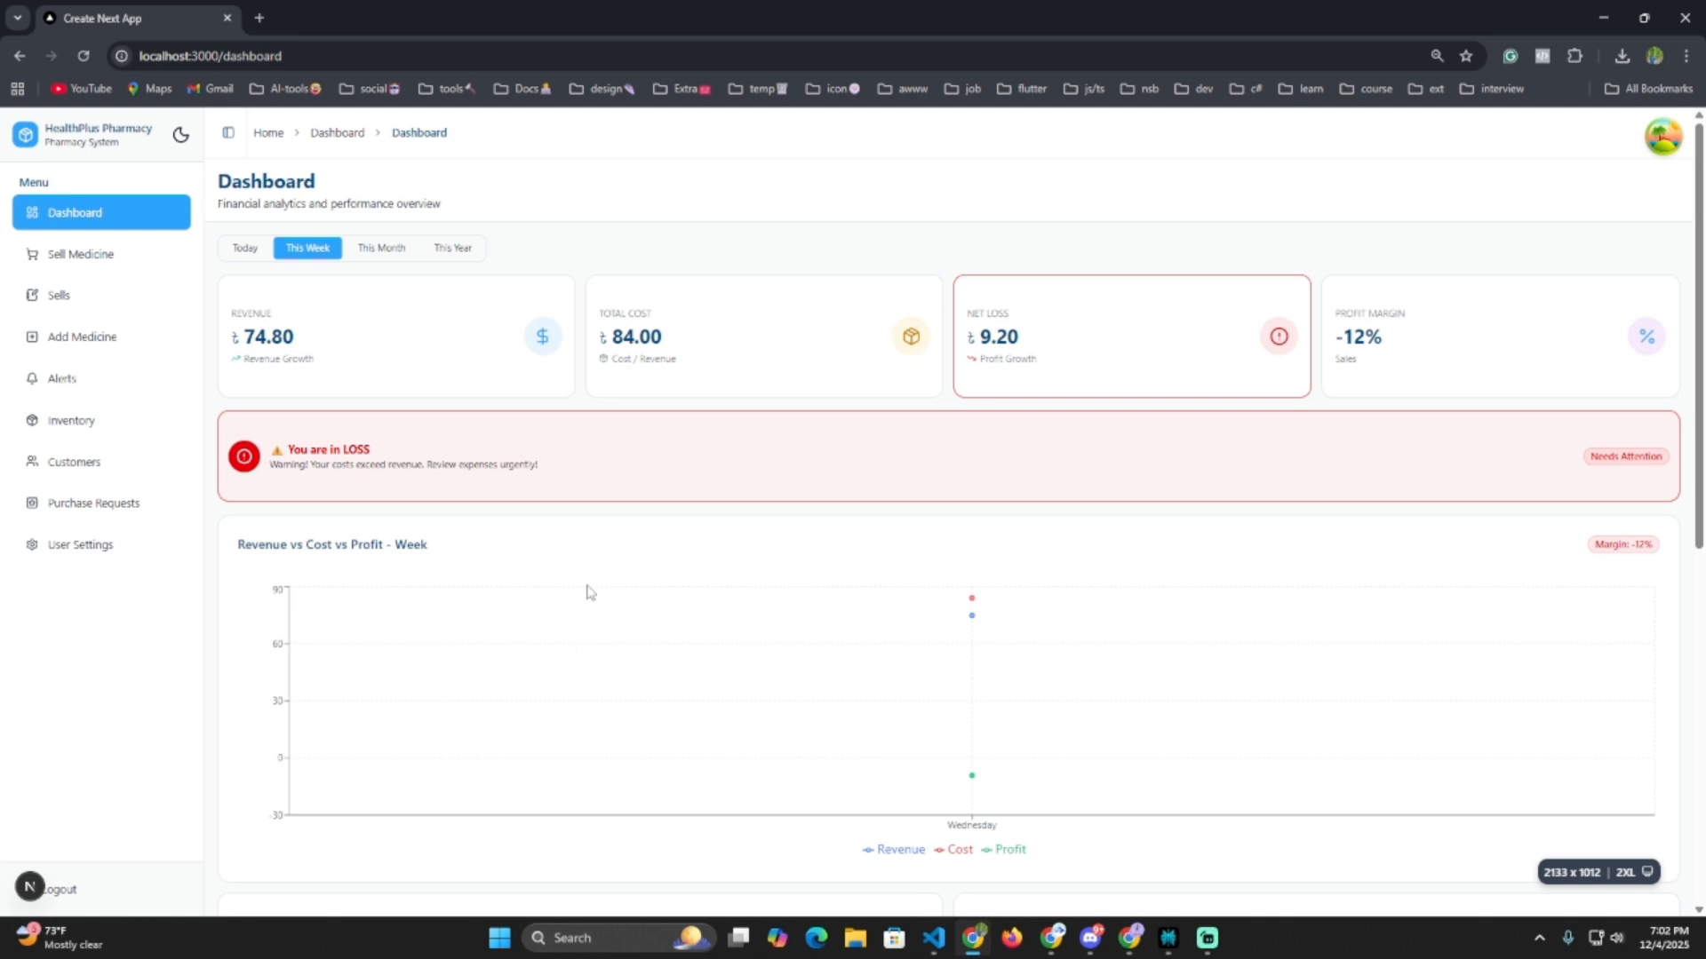
Switch to Today: 698.00 revenue, 44.00 cost, 654.00 net profit.
left_click(240, 254)
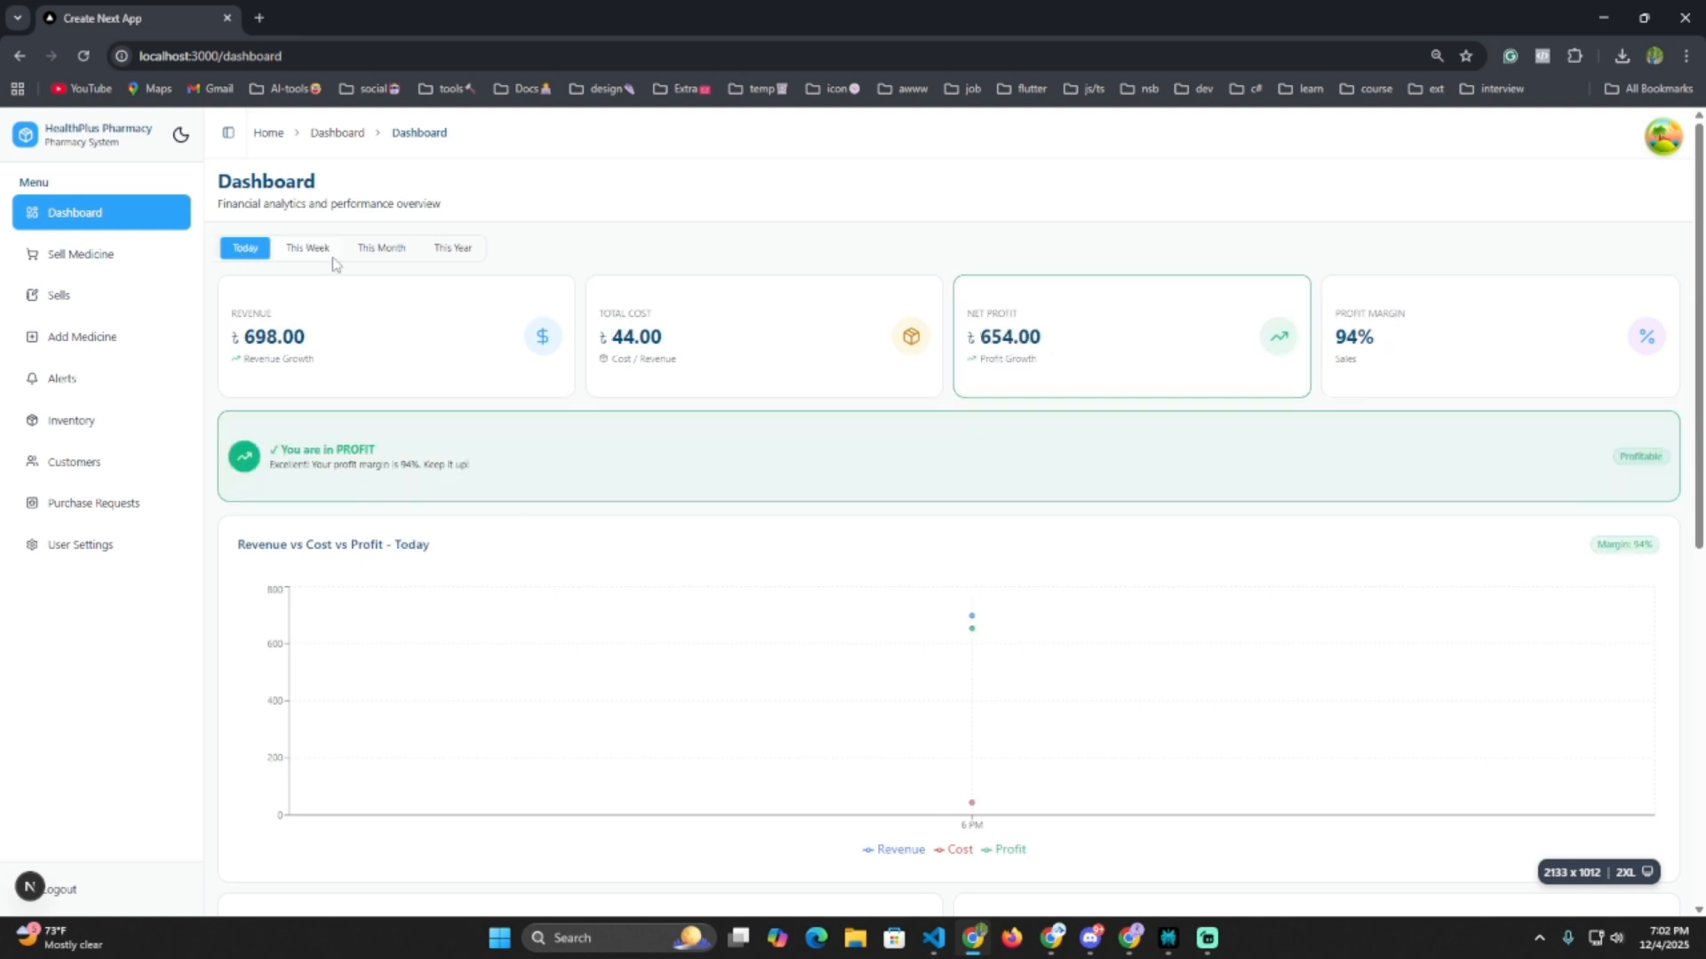
scroll(787, 583, "down", 5)
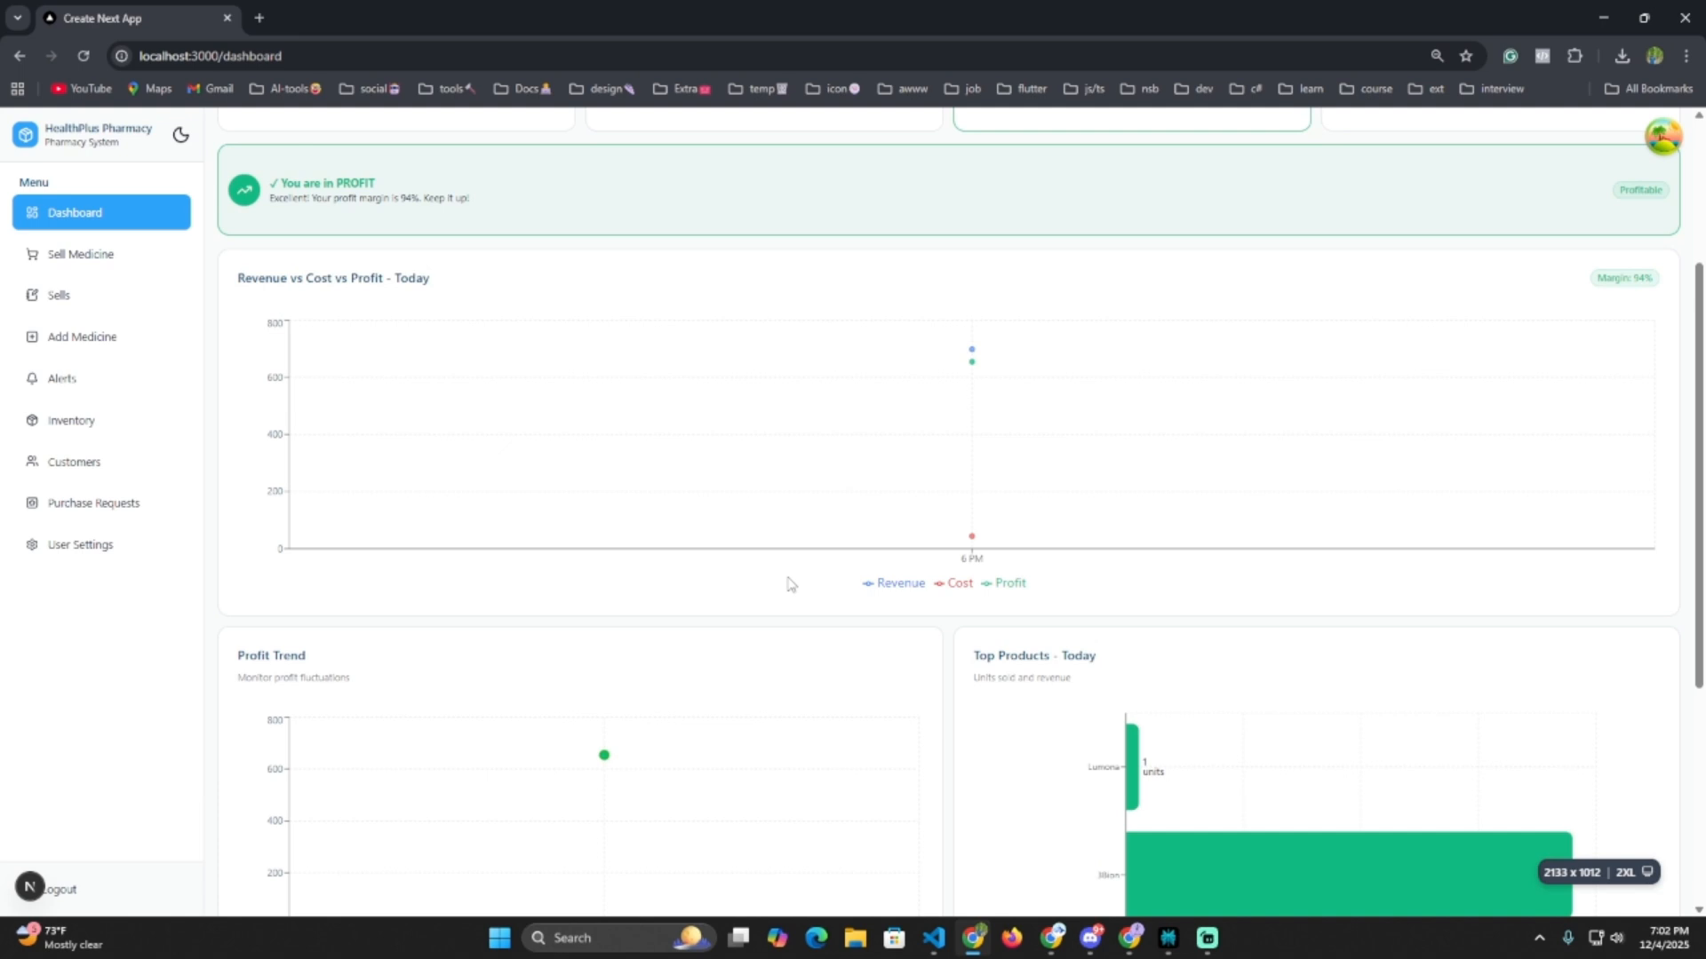
scroll(818, 571, "up", 4)
left_click_drag(622, 249, 764, 258)
left_click_drag(992, 249, 1020, 249)
left_click(1117, 262)
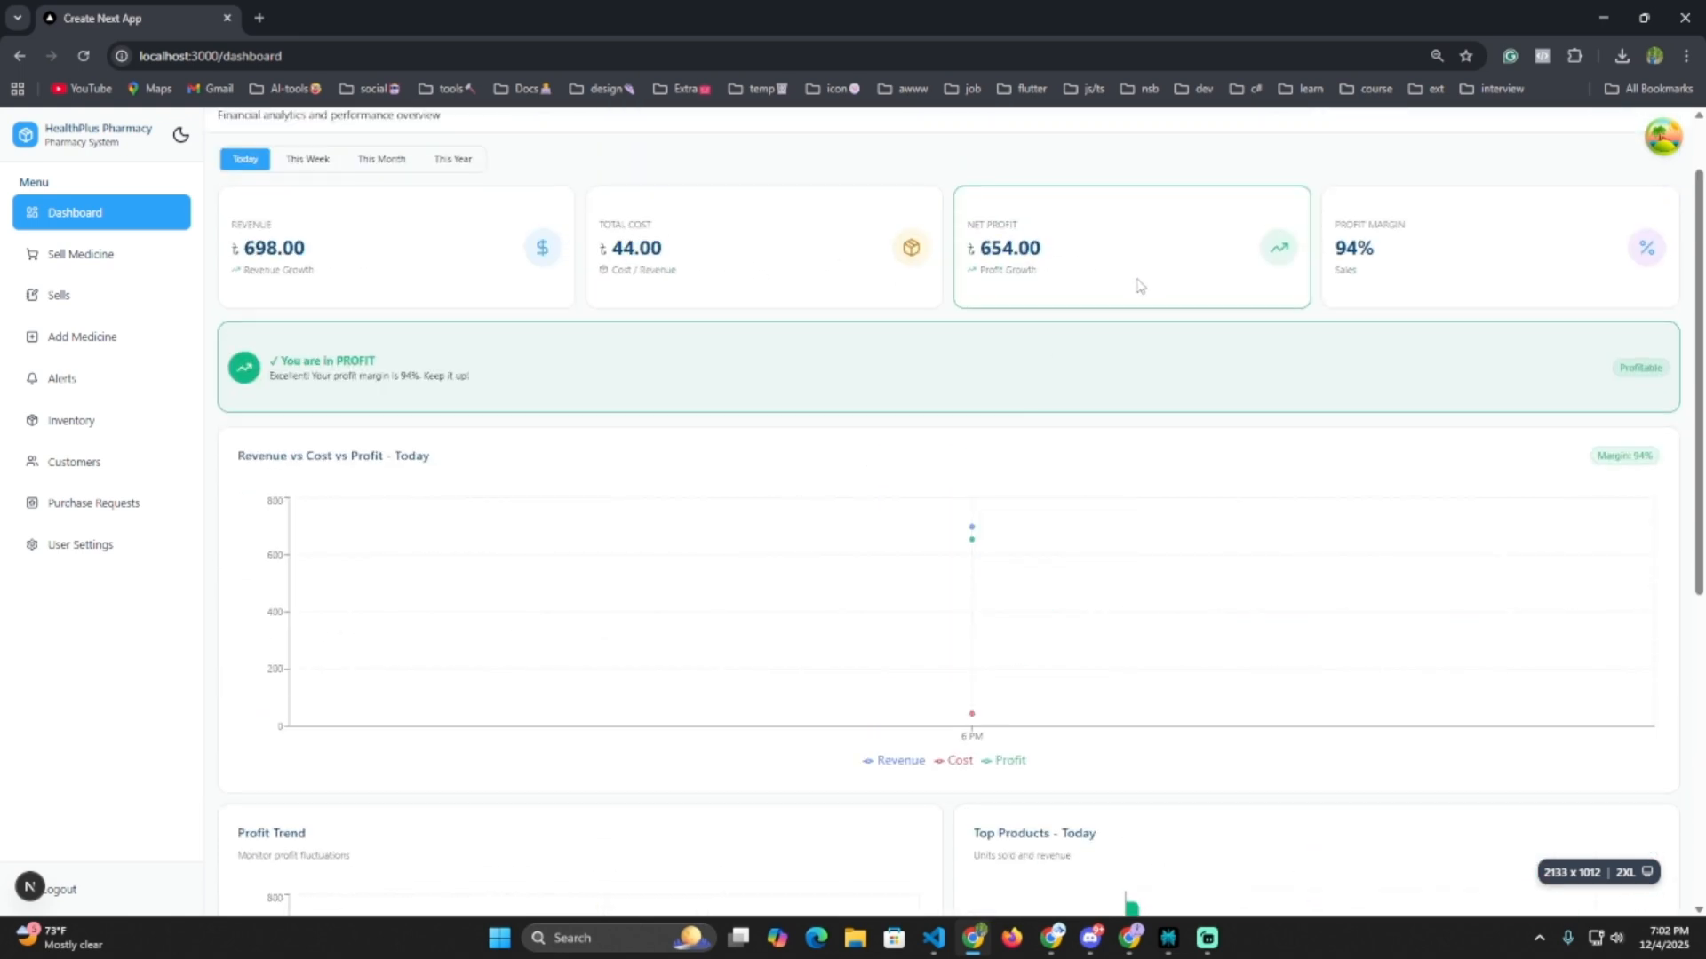
scroll(716, 628, "down", 5)
scroll(716, 628, "down", 2)
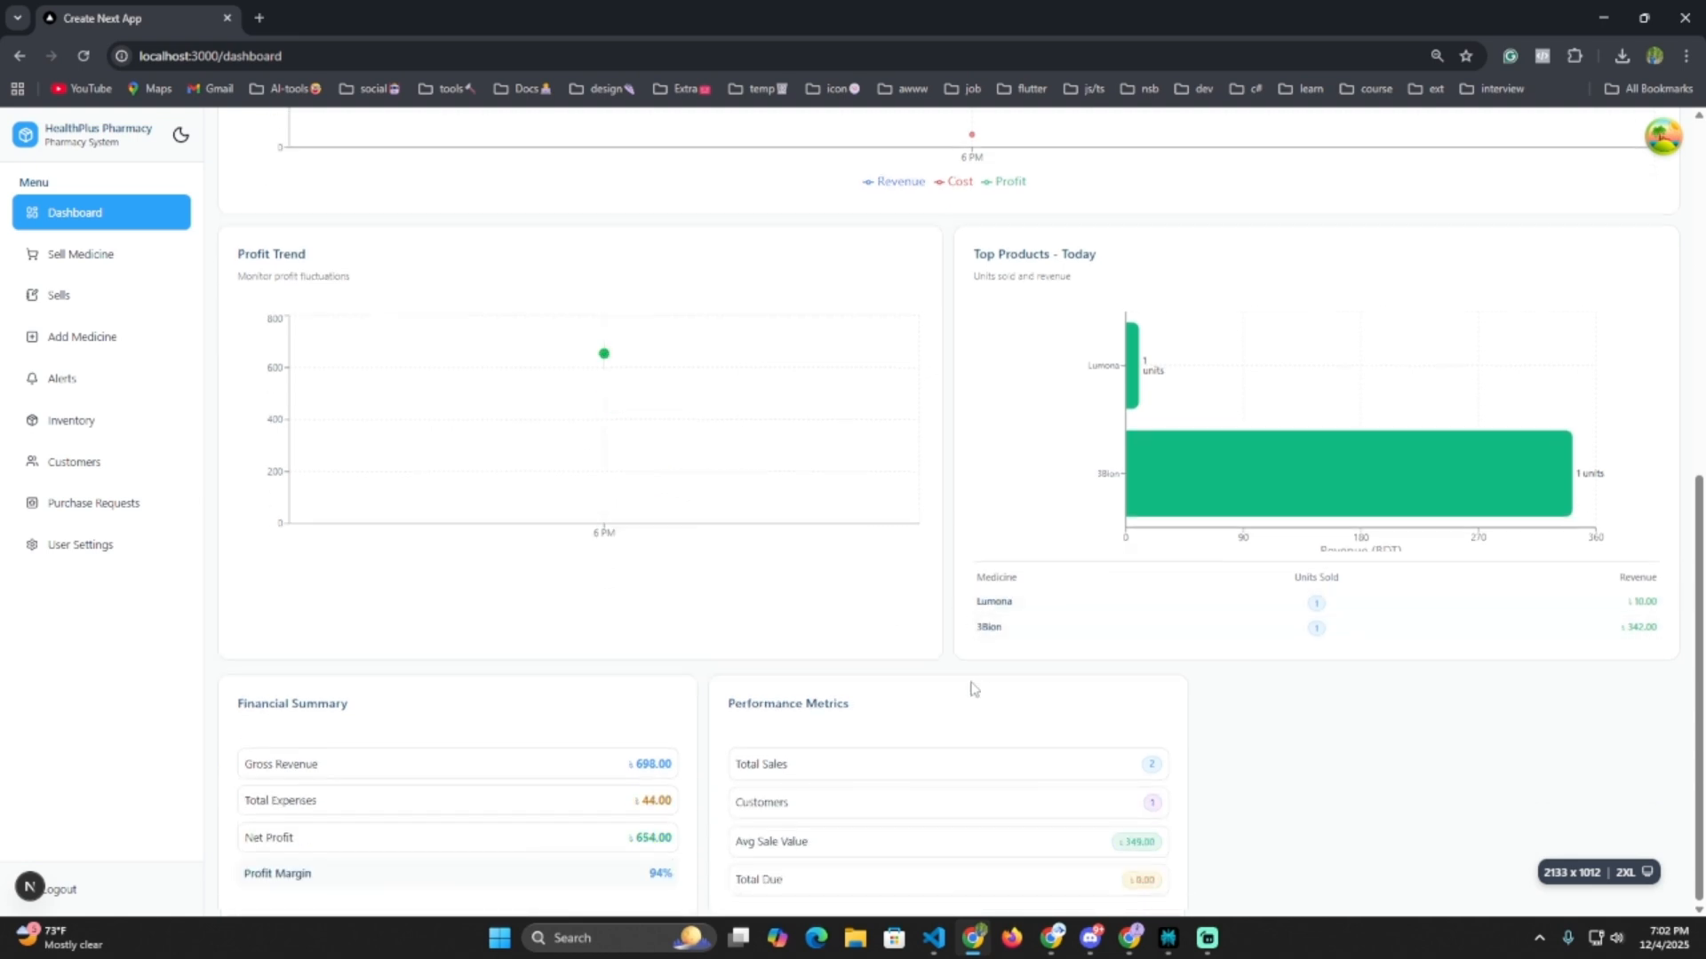
scroll(533, 616, "up", 6)
scroll(497, 622, "up", 2)
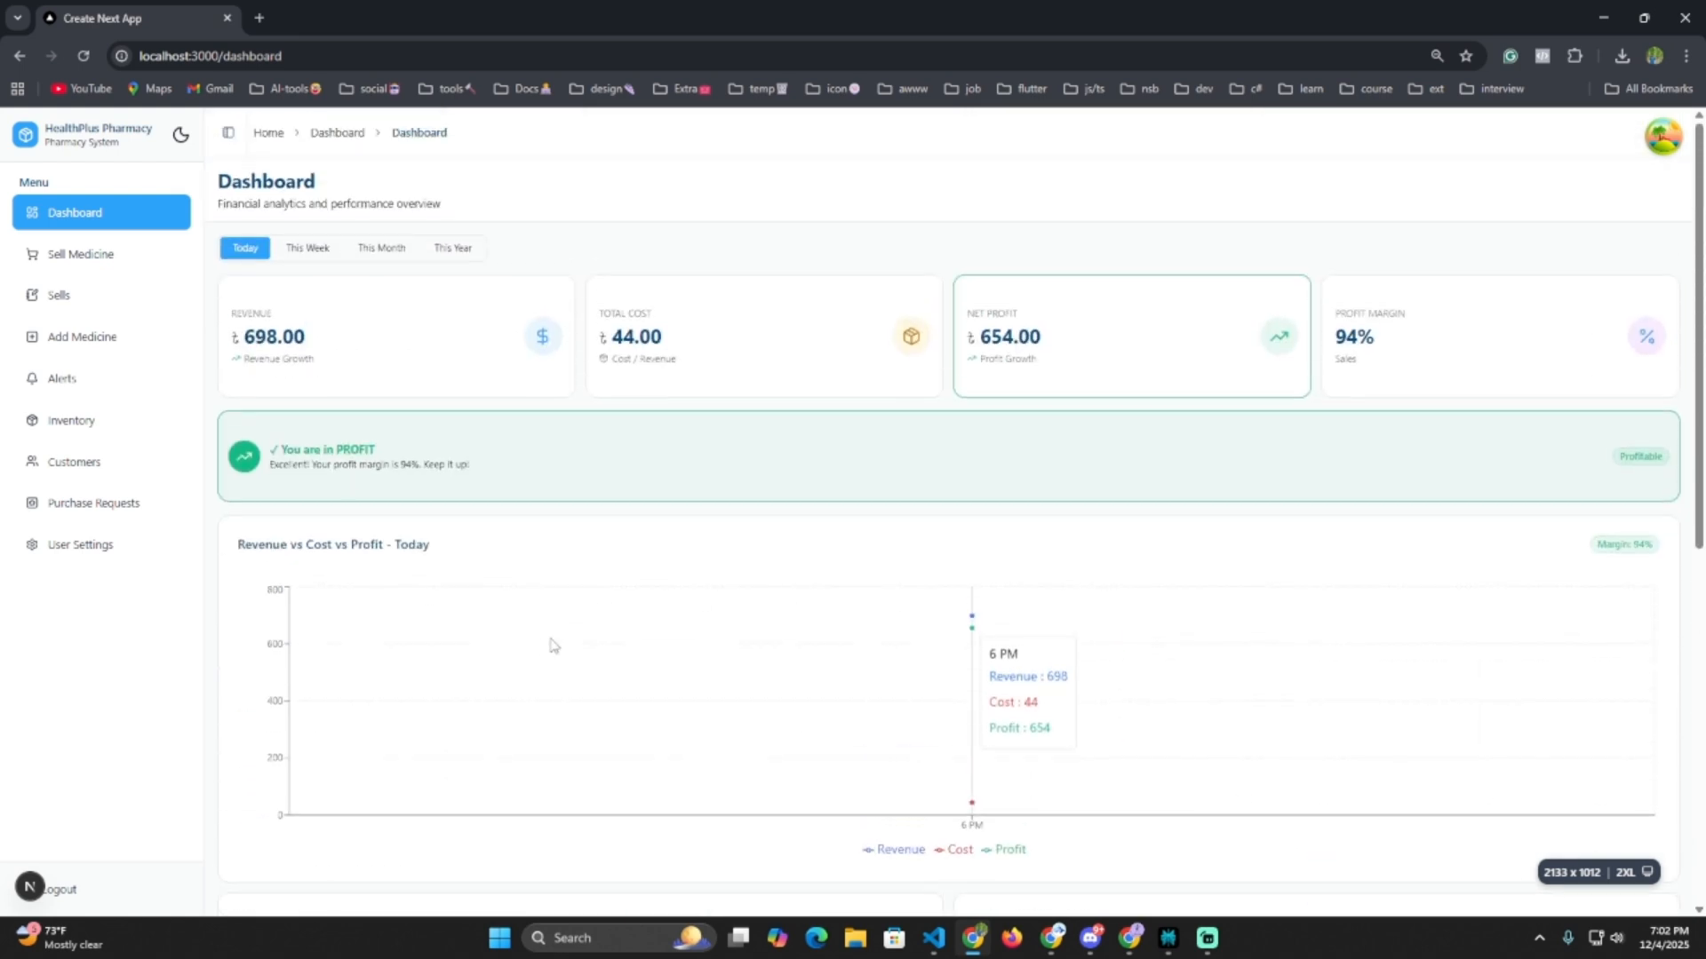
Review the Change password section in User Settings, then return to the Dashboard.
left_click(140, 547)
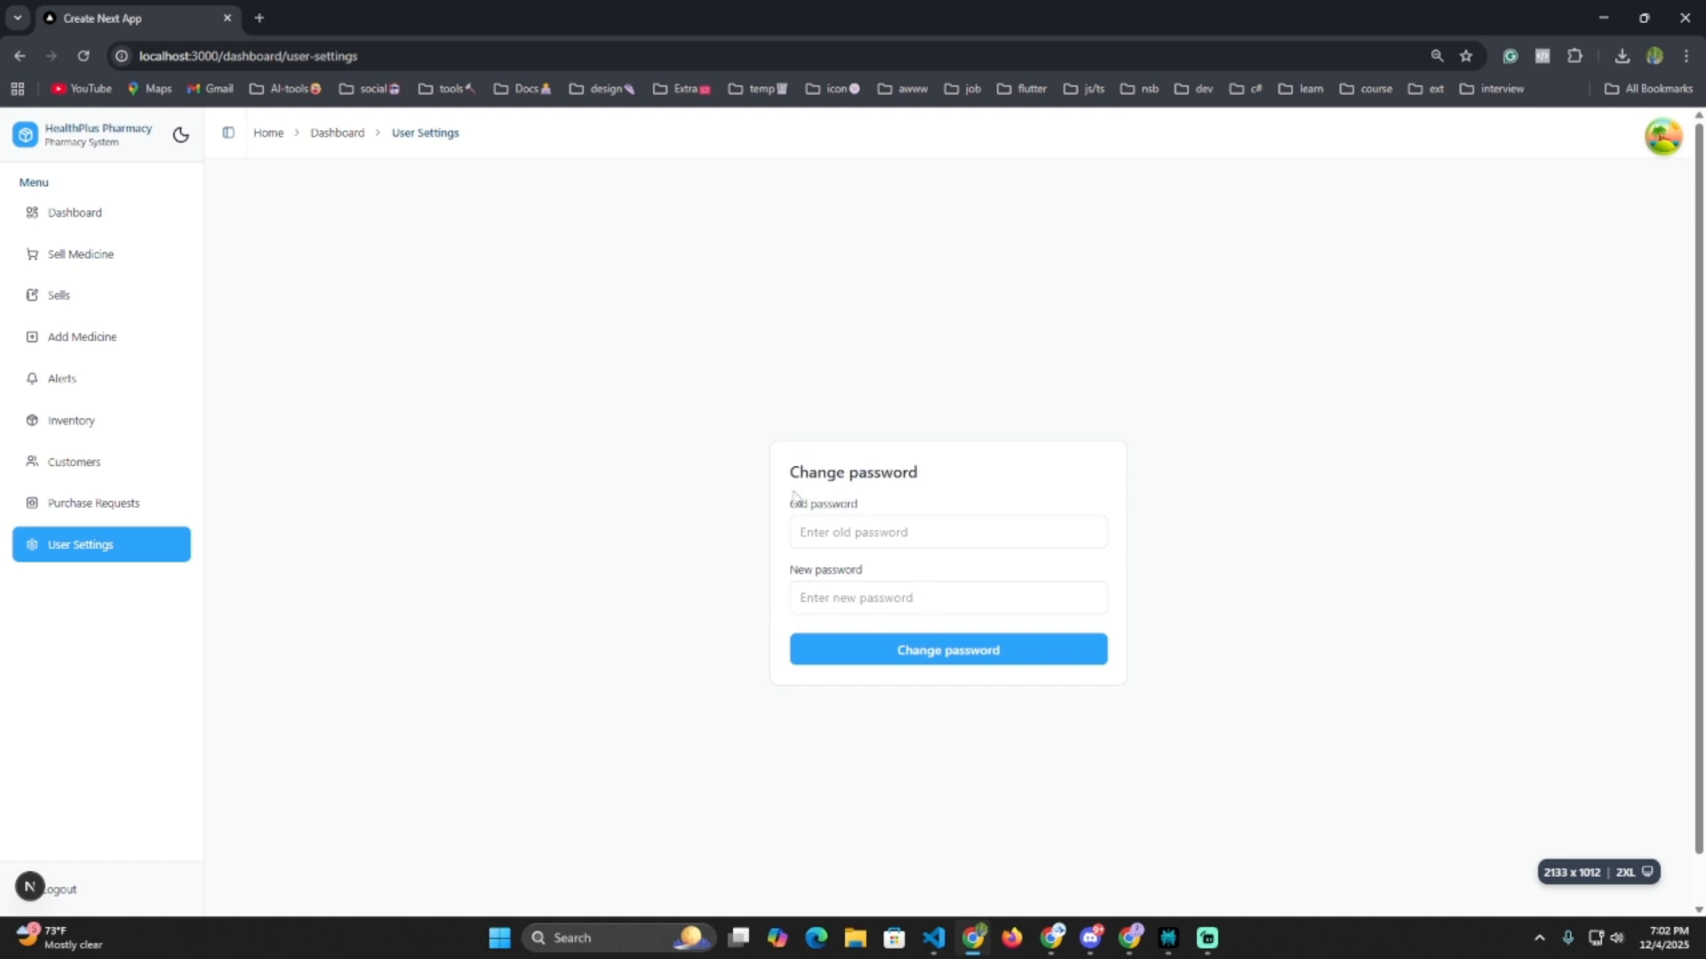
left_click_drag(790, 477, 971, 478)
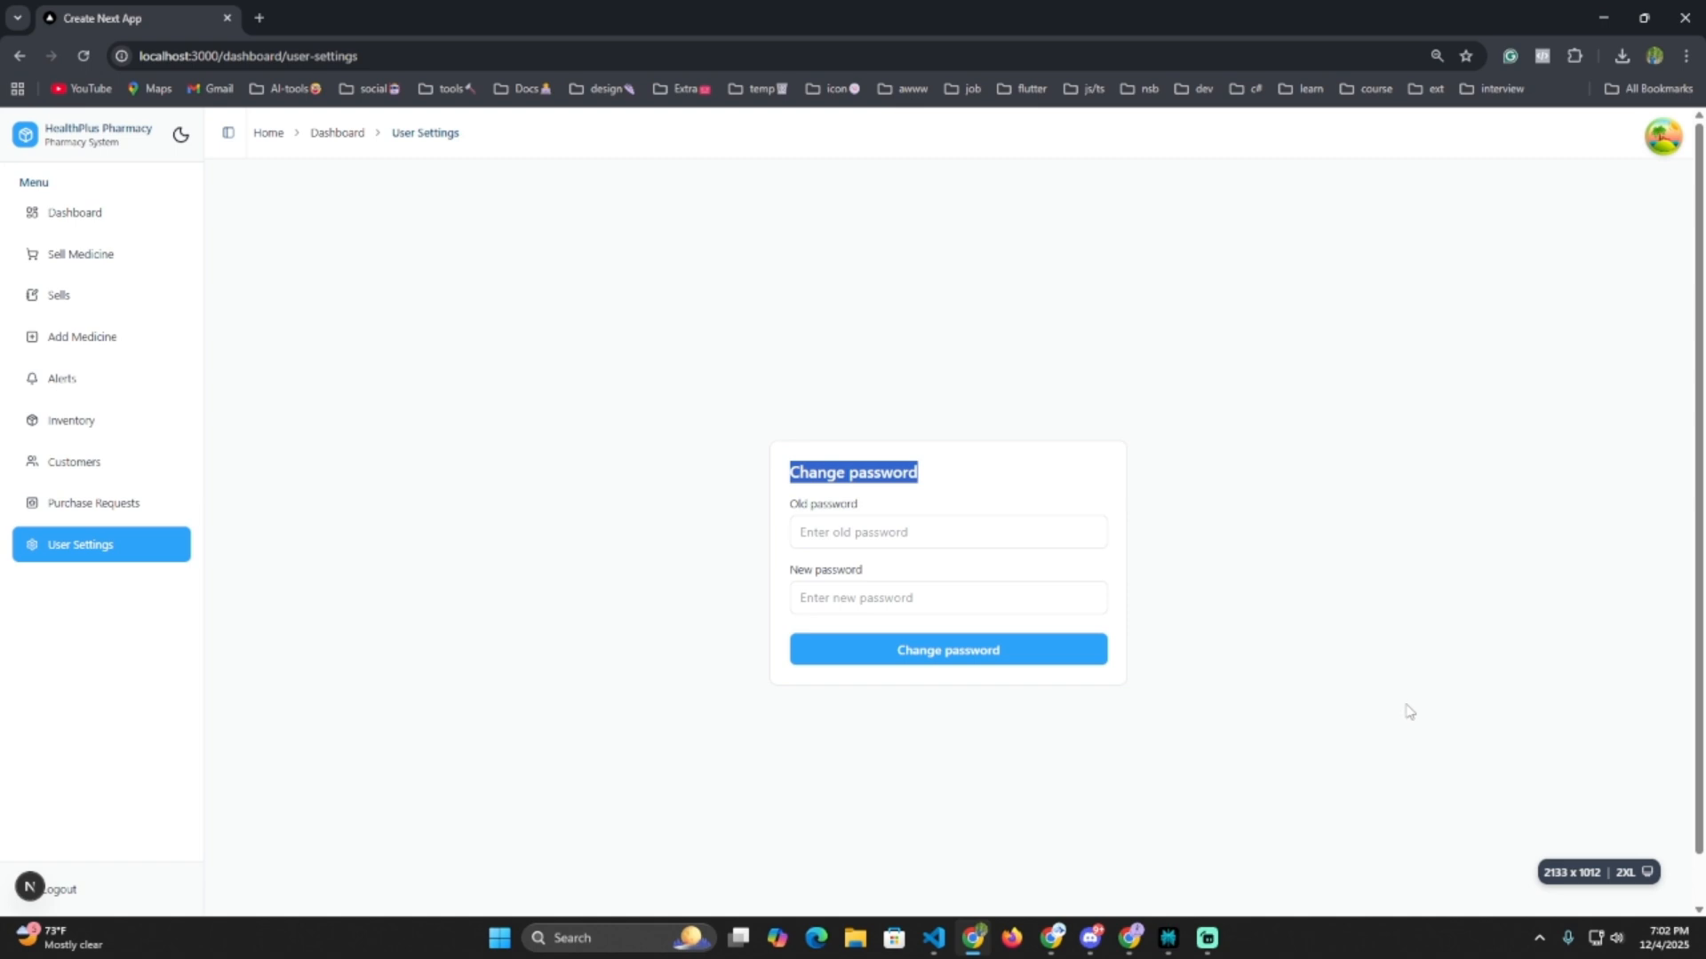
left_click(142, 221)
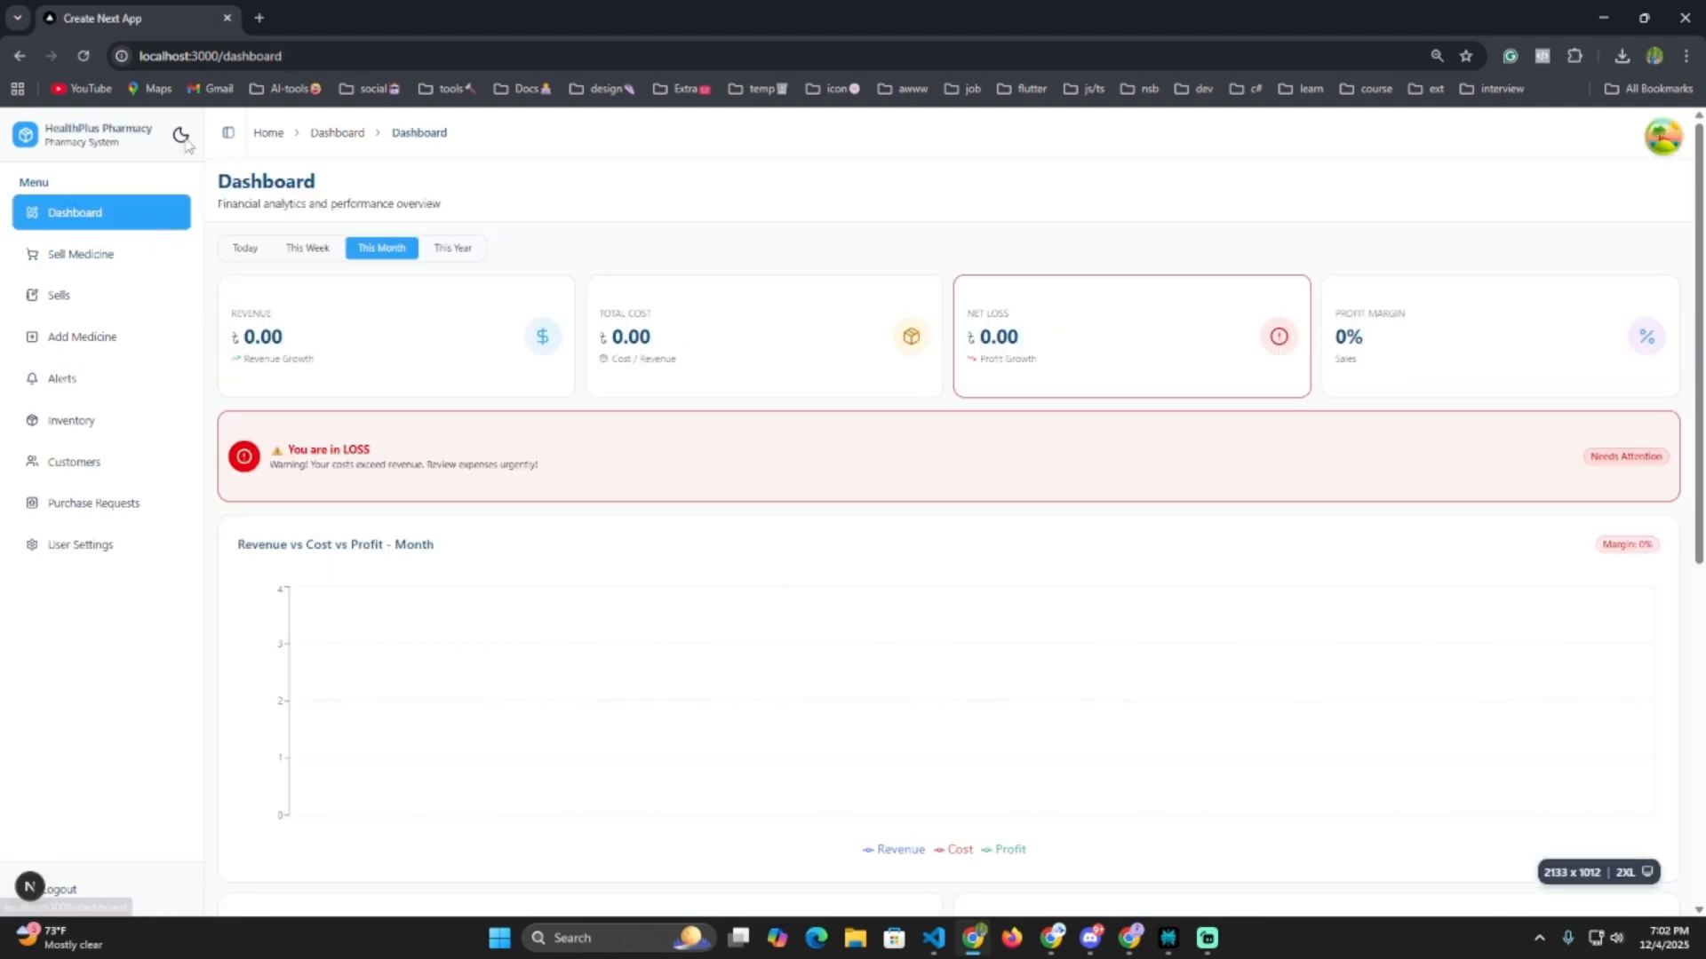
Toggle the theme and open the Sell Medicine page in dark mode.
left_click(182, 136)
left_click(182, 136)
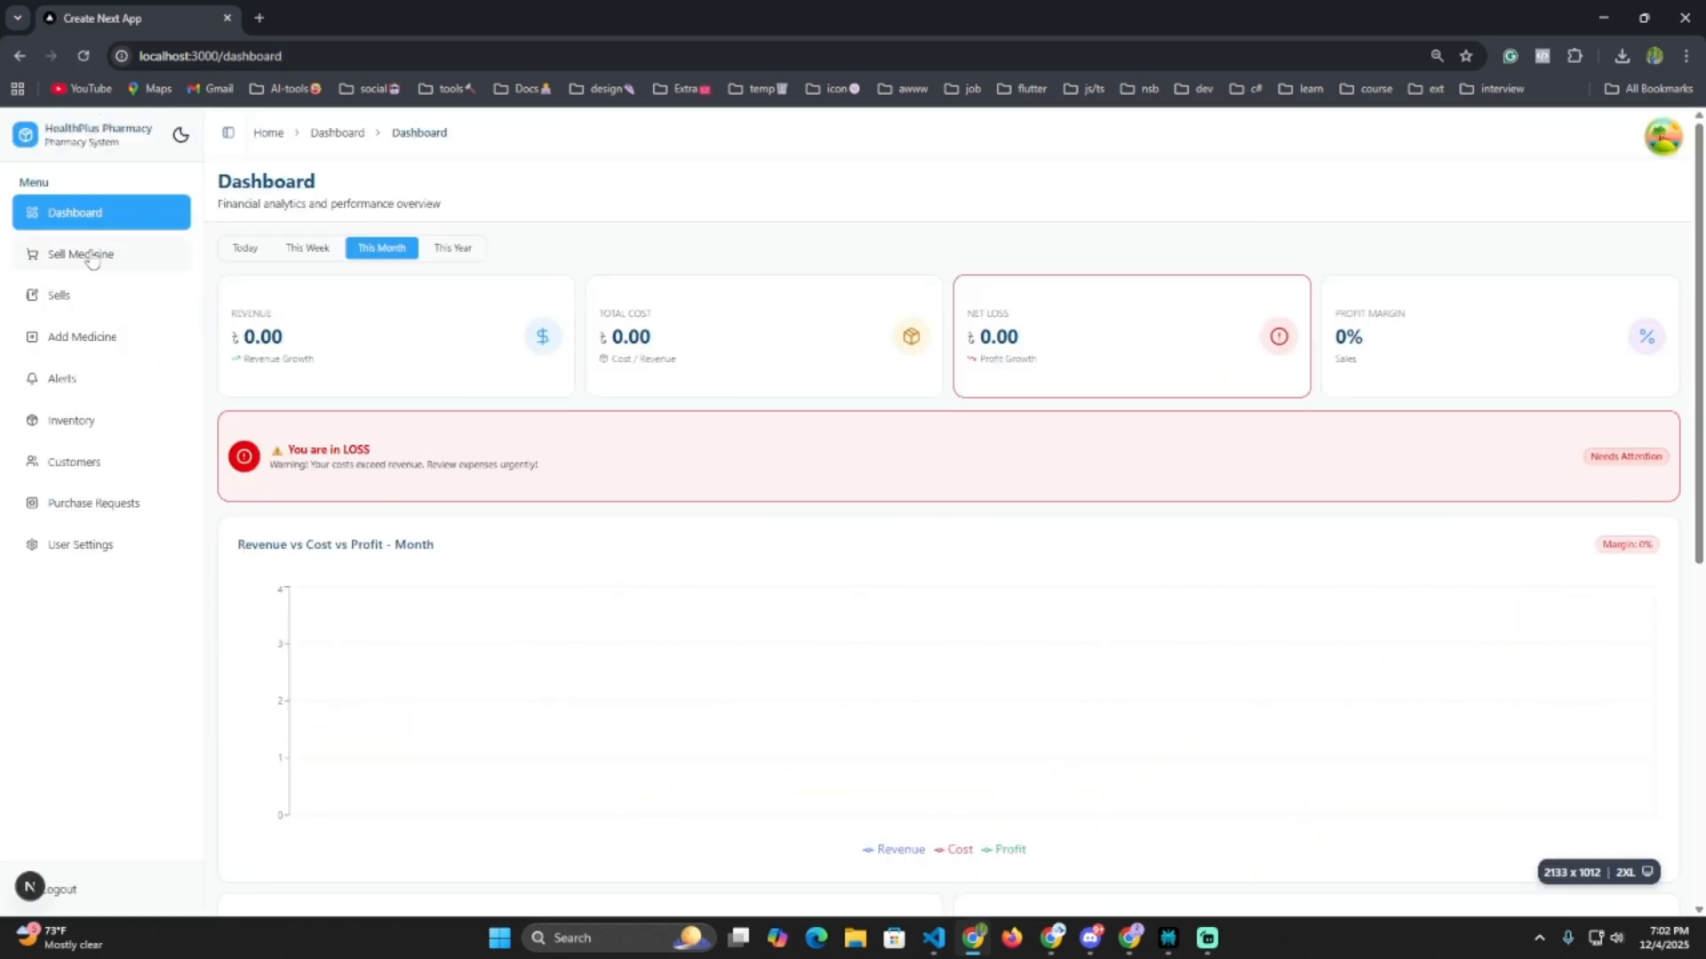
left_click(92, 258)
left_click(183, 136)
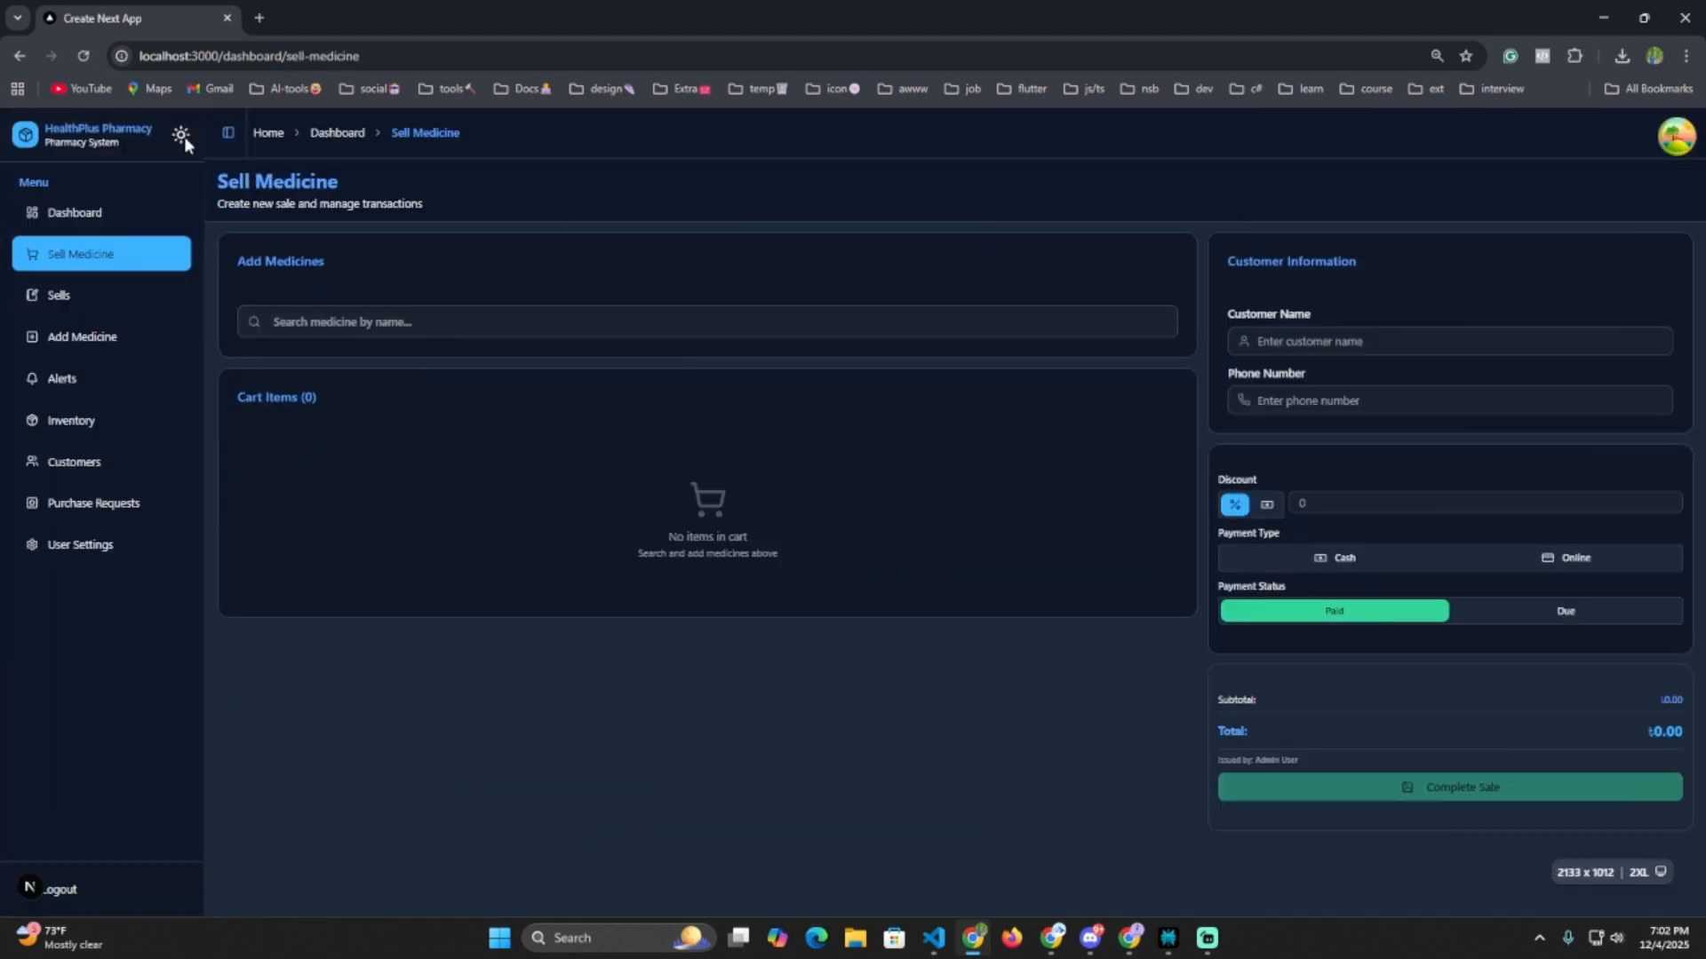